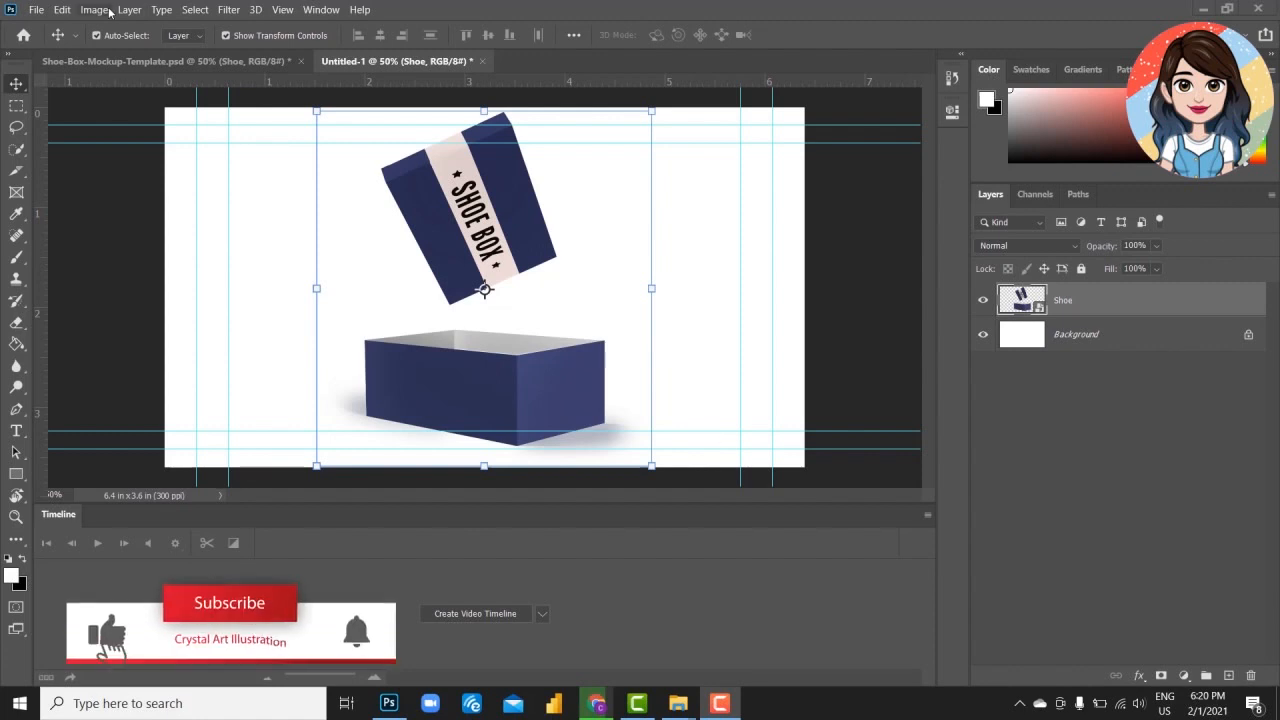
- In Shoe-Box-Mockup-Template.psd, move the shoe box down to fit inside the canvas, then show and hide the Bg group
{"action": "left_click", "coordinate": [150, 64]}
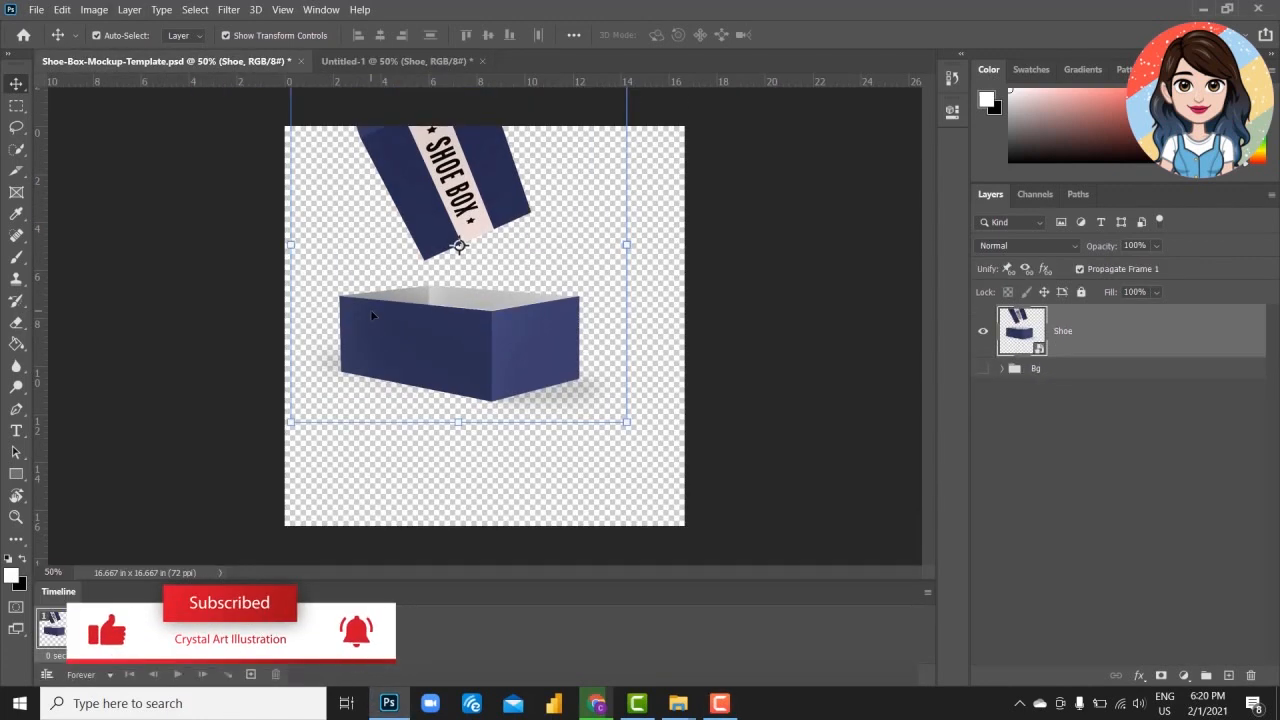
{"action": "left_click_drag", "start_coordinate": [445, 357], "coordinate": [470, 452]}
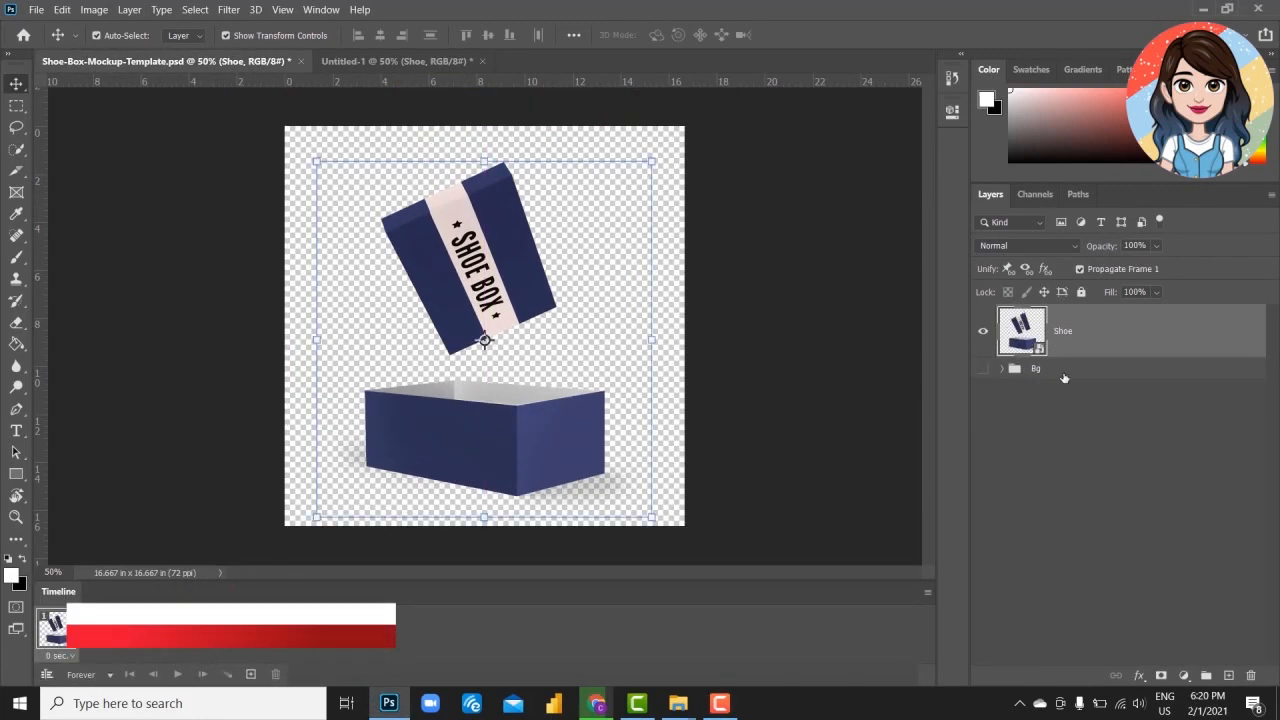
{"action": "left_click", "coordinate": [984, 370]}
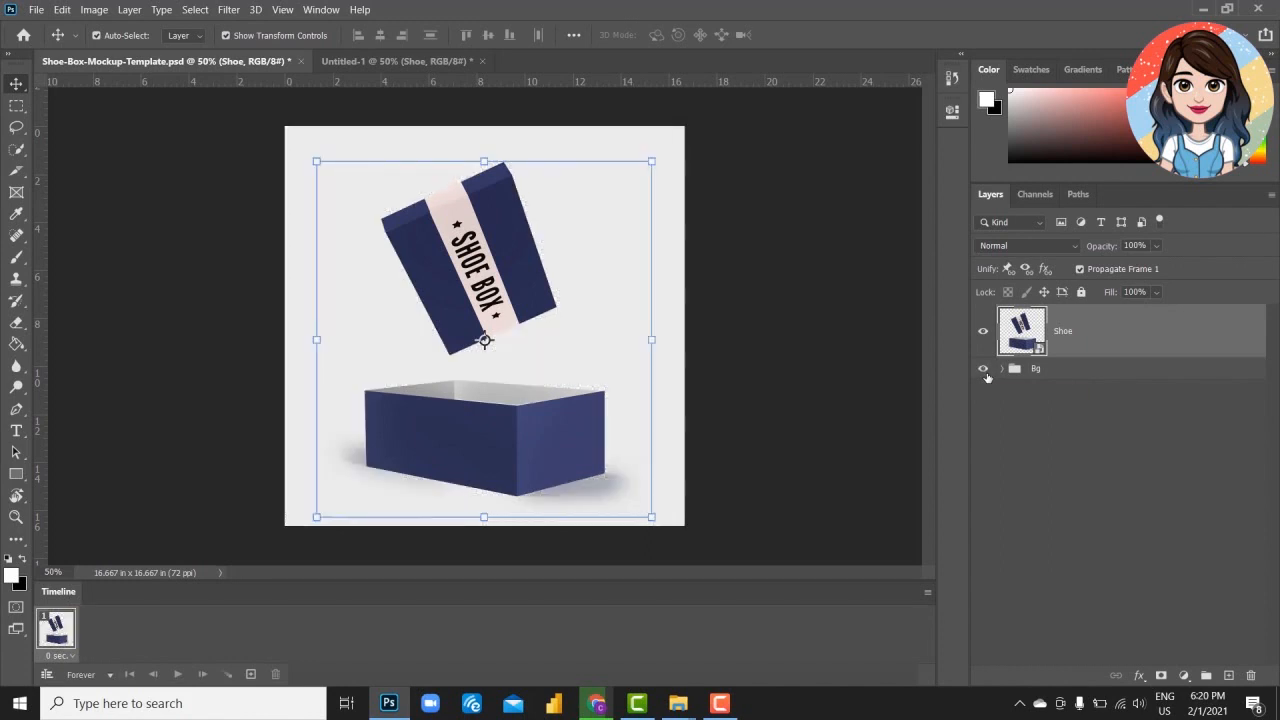
{"action": "left_click", "coordinate": [984, 369]}
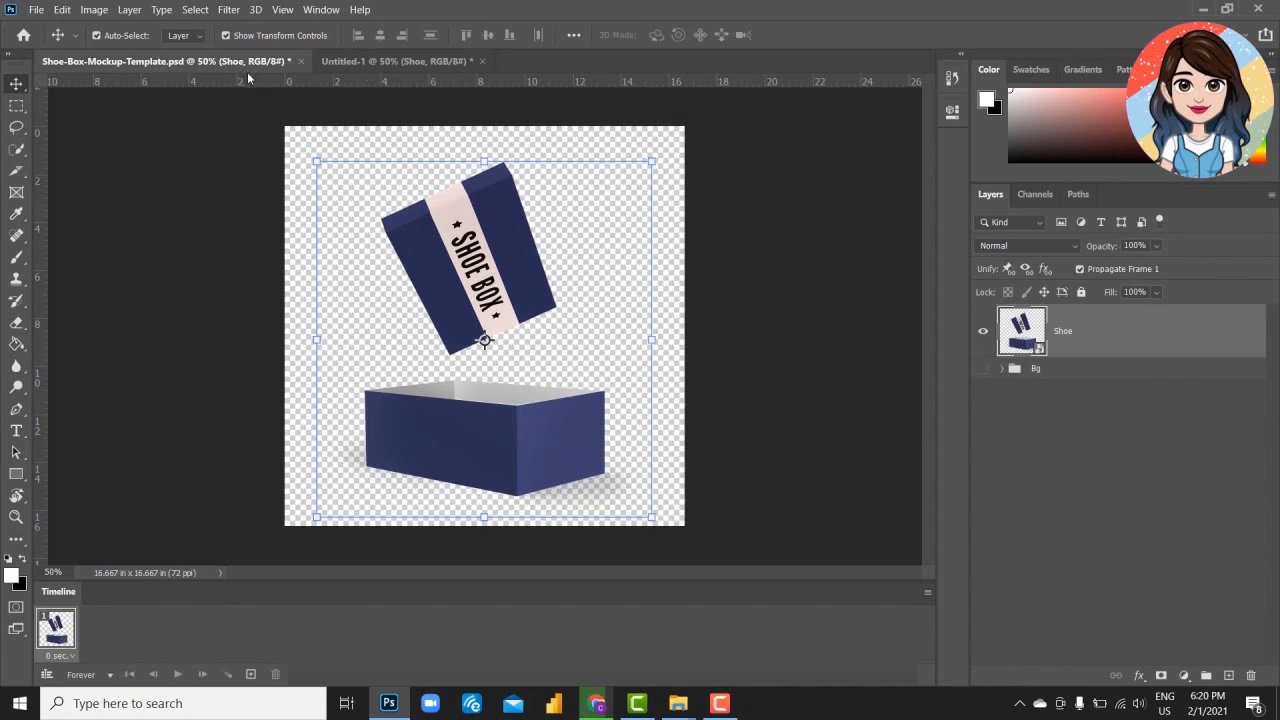
- Close Shoe-Box-Mockup-Template.psd without saving its changes
{"action": "left_click", "coordinate": [301, 61]}
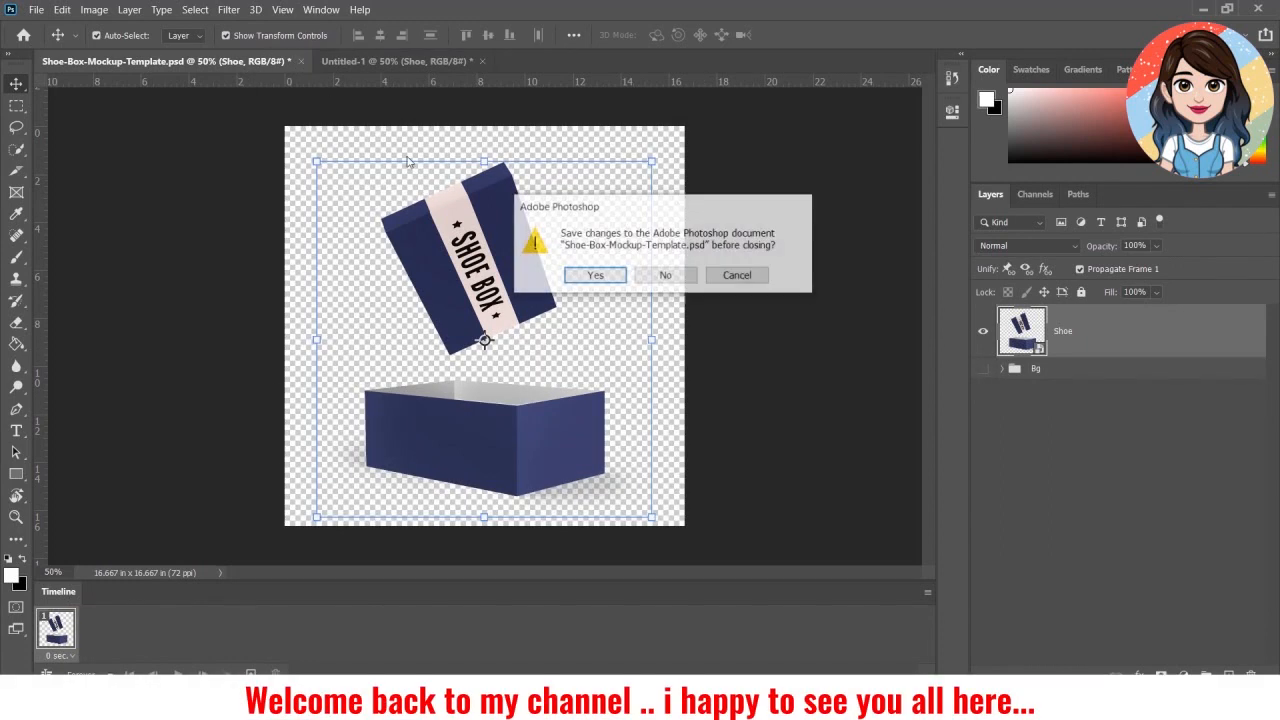
{"action": "left_click", "coordinate": [666, 277]}
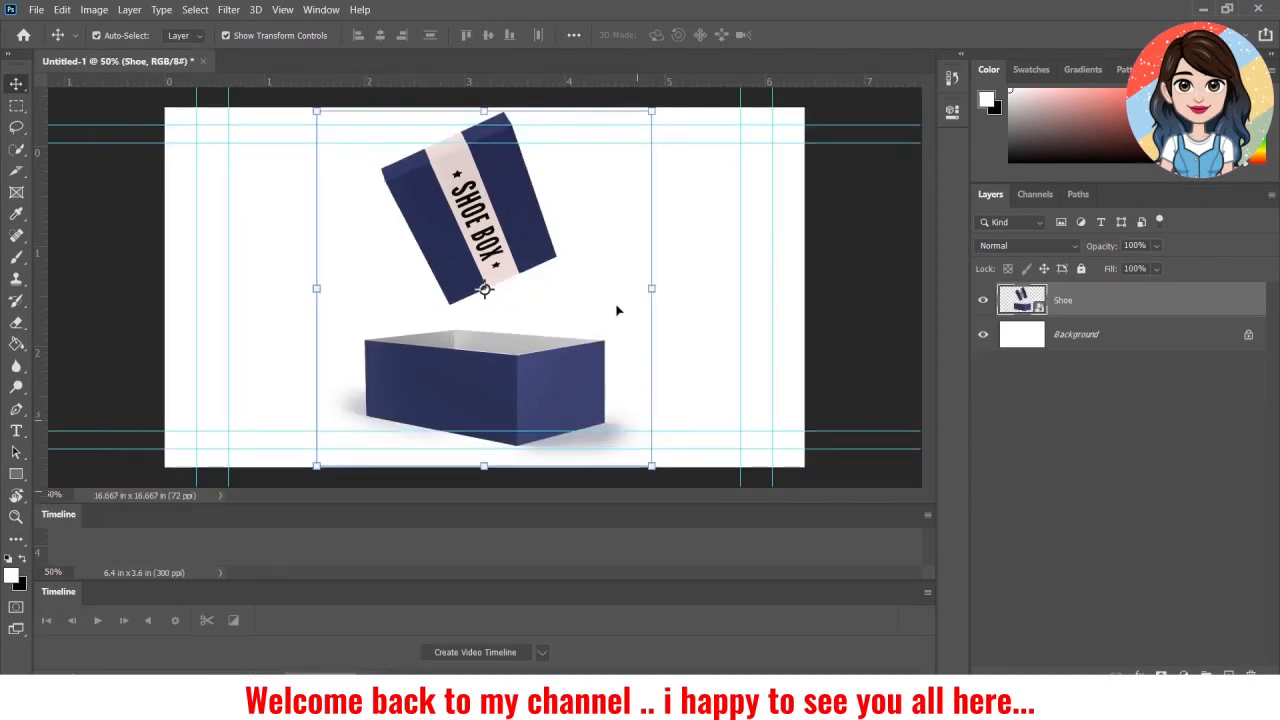
- Scale the Shoe layer down proportionally to about 16% and place it near the middle of the canvas's lower edge
{"action": "left_click_drag", "start_coordinate": [648, 112], "coordinate": [555, 266]}
{"action": "left_click_drag", "start_coordinate": [387, 374], "coordinate": [516, 296]}
{"action": "left_click", "coordinate": [797, 34]}
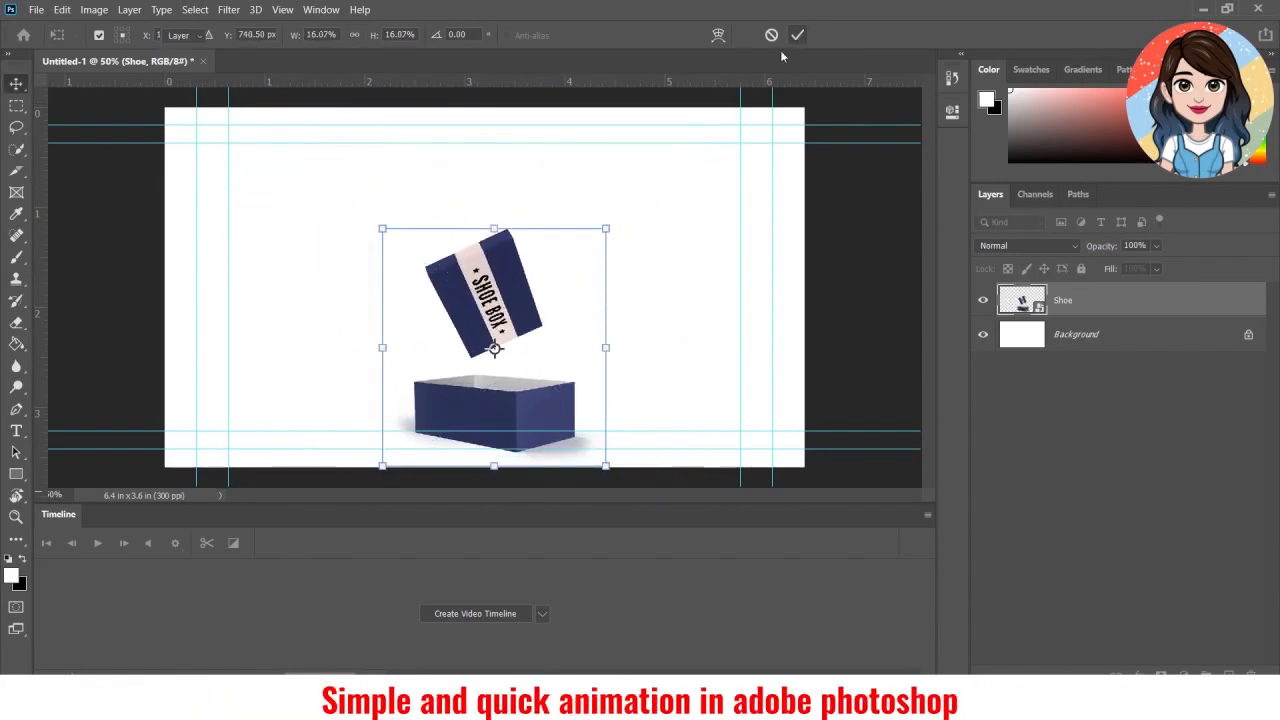
{"action": "left_click", "coordinate": [308, 344]}
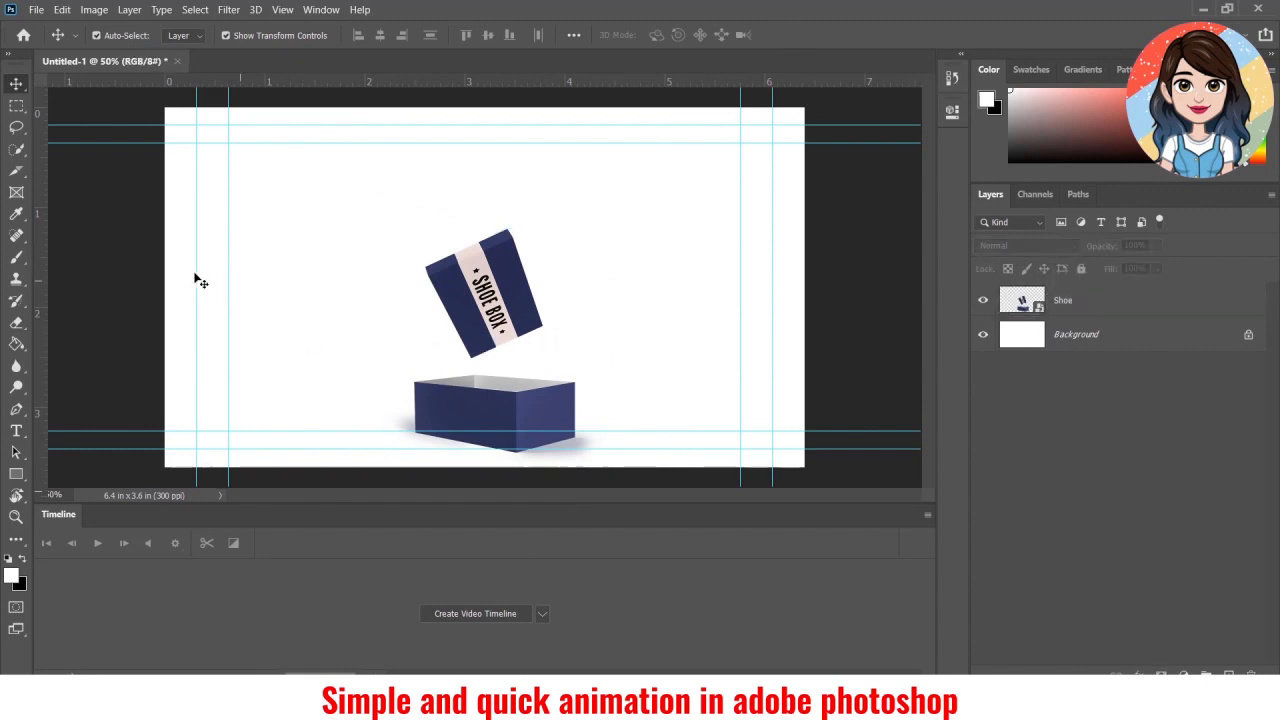
- Unlock the Background layer
{"action": "left_click", "coordinate": [1248, 334]}
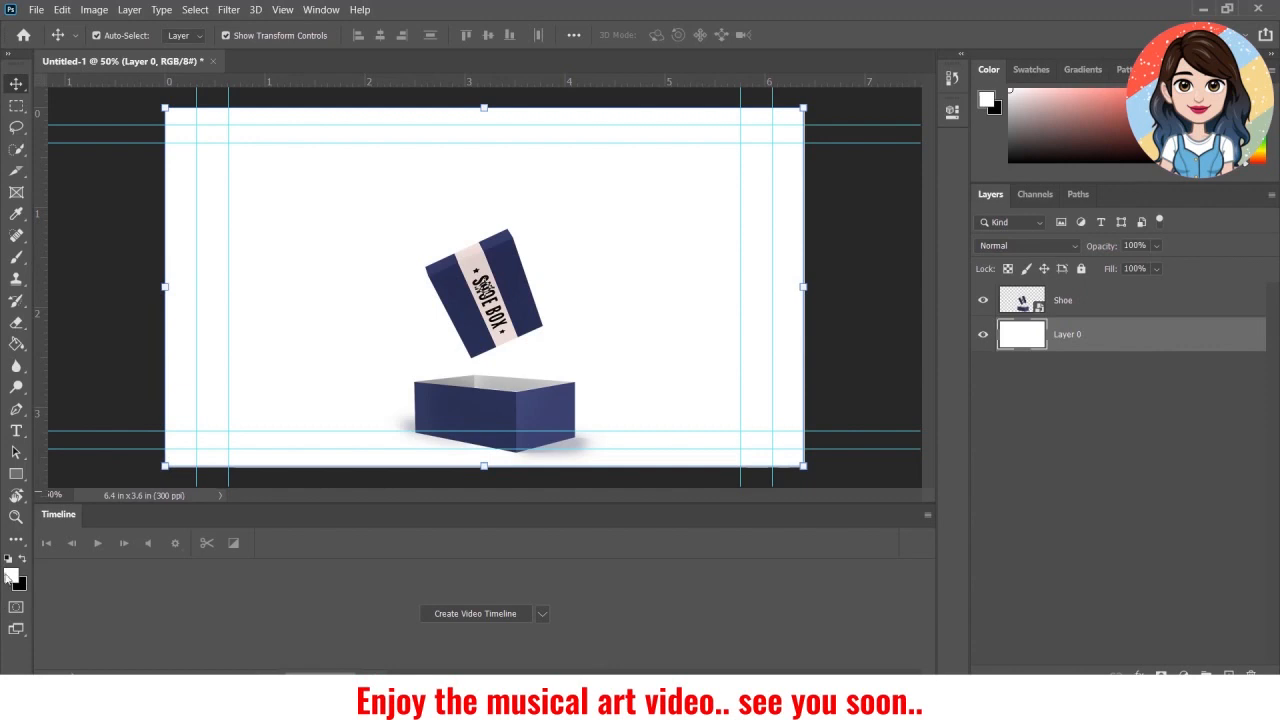
{"action": "left_click", "coordinate": [16, 345]}
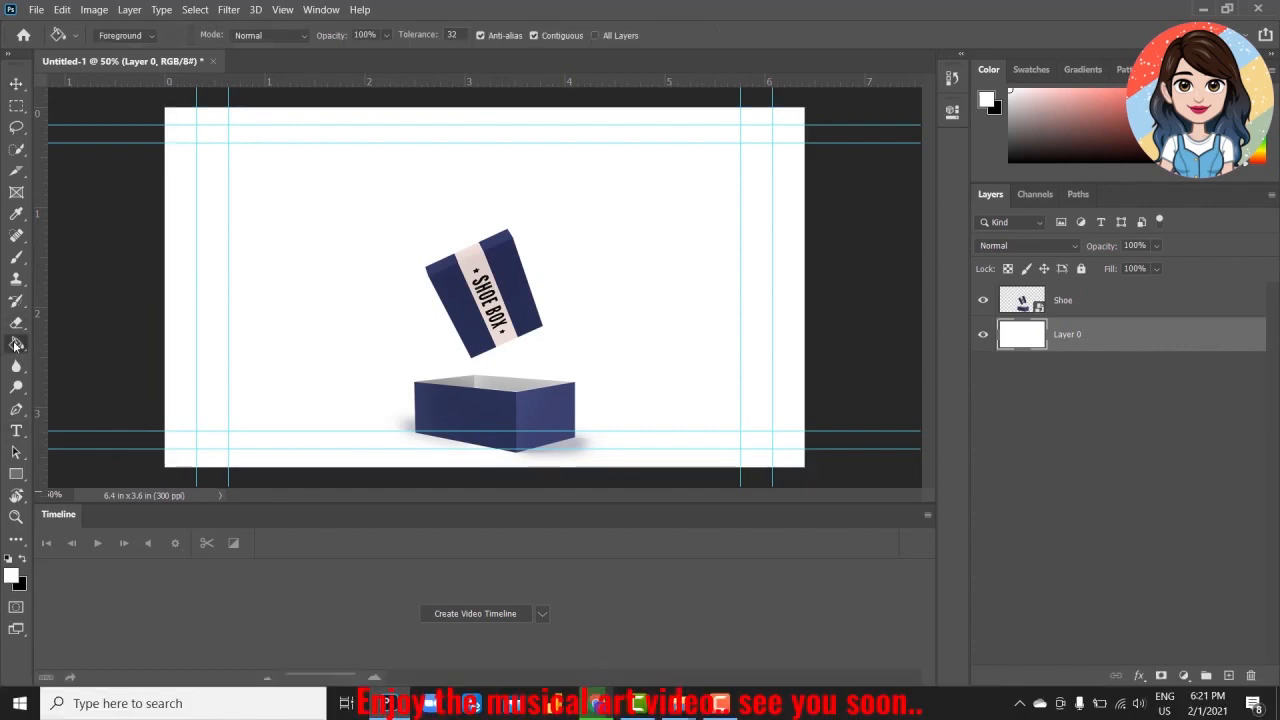
{"action": "left_click", "coordinate": [118, 38]}
{"action": "left_click", "coordinate": [118, 40]}
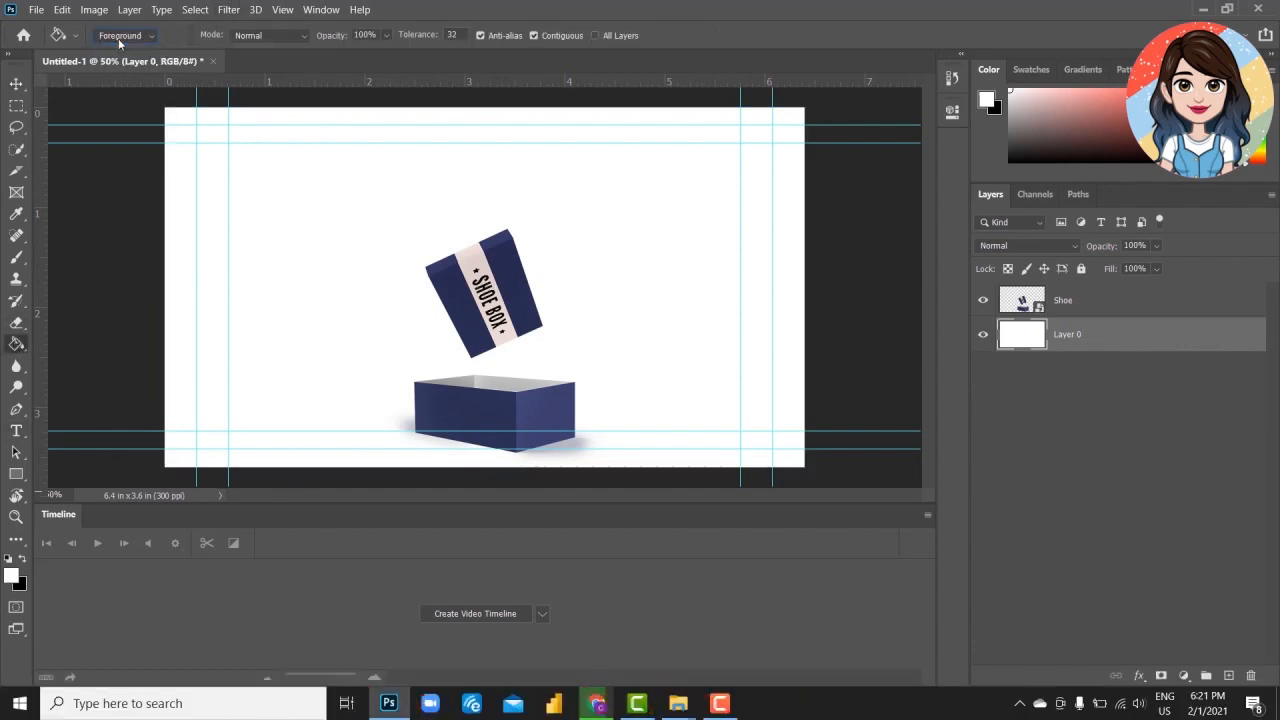
{"action": "left_click", "coordinate": [16, 84]}
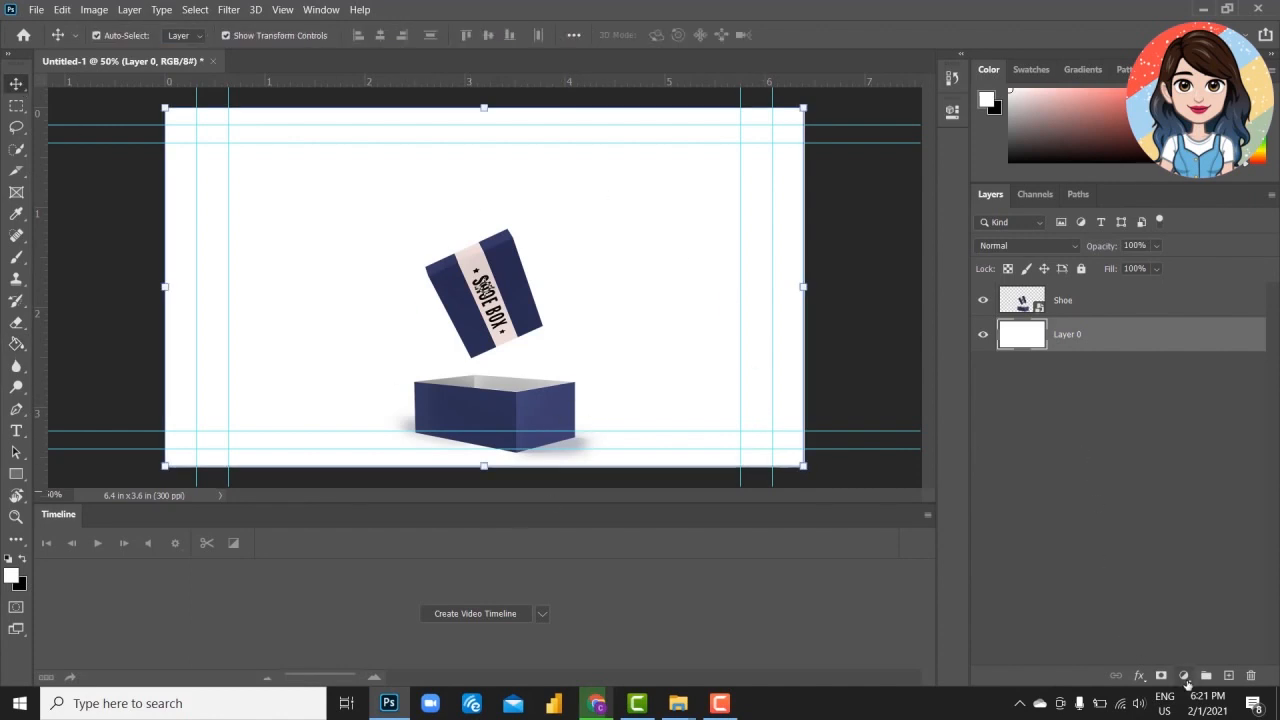
- Add a Solid Color fill layer above the white layer, using the blue #3c416f sampled from the box's lighter side
{"action": "left_click", "coordinate": [1186, 678]}
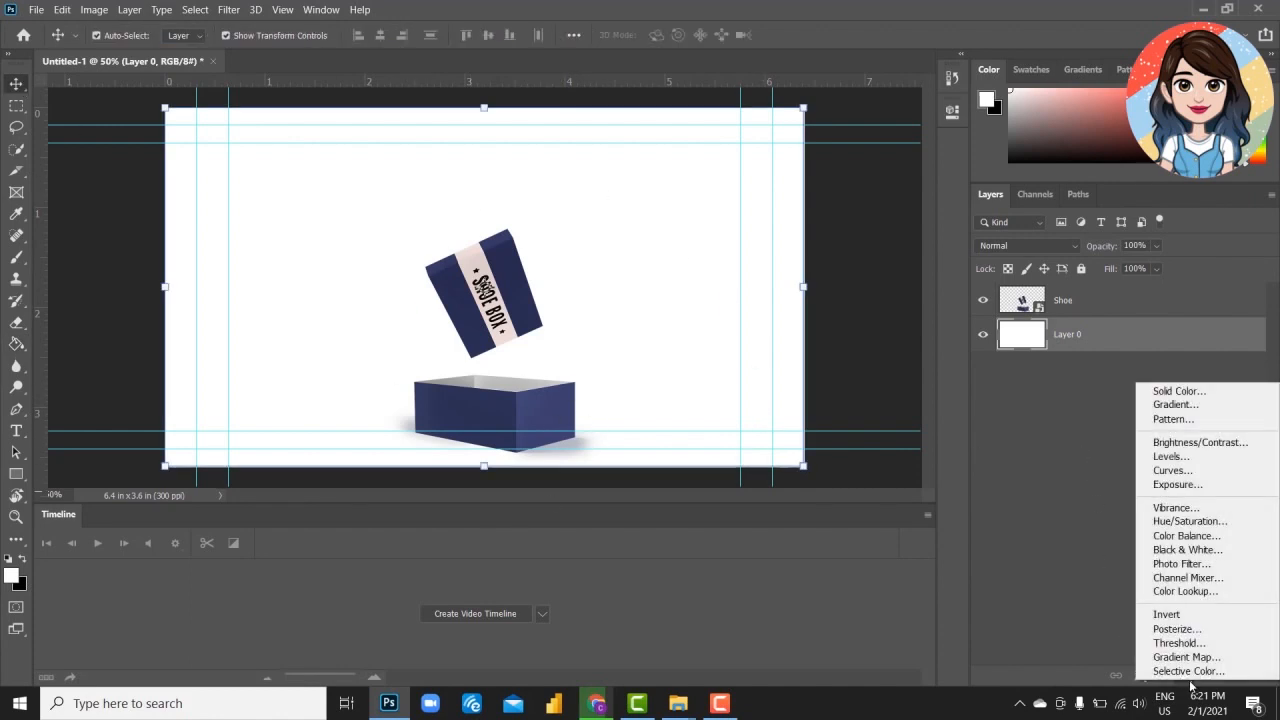
{"action": "left_click", "coordinate": [1208, 398]}
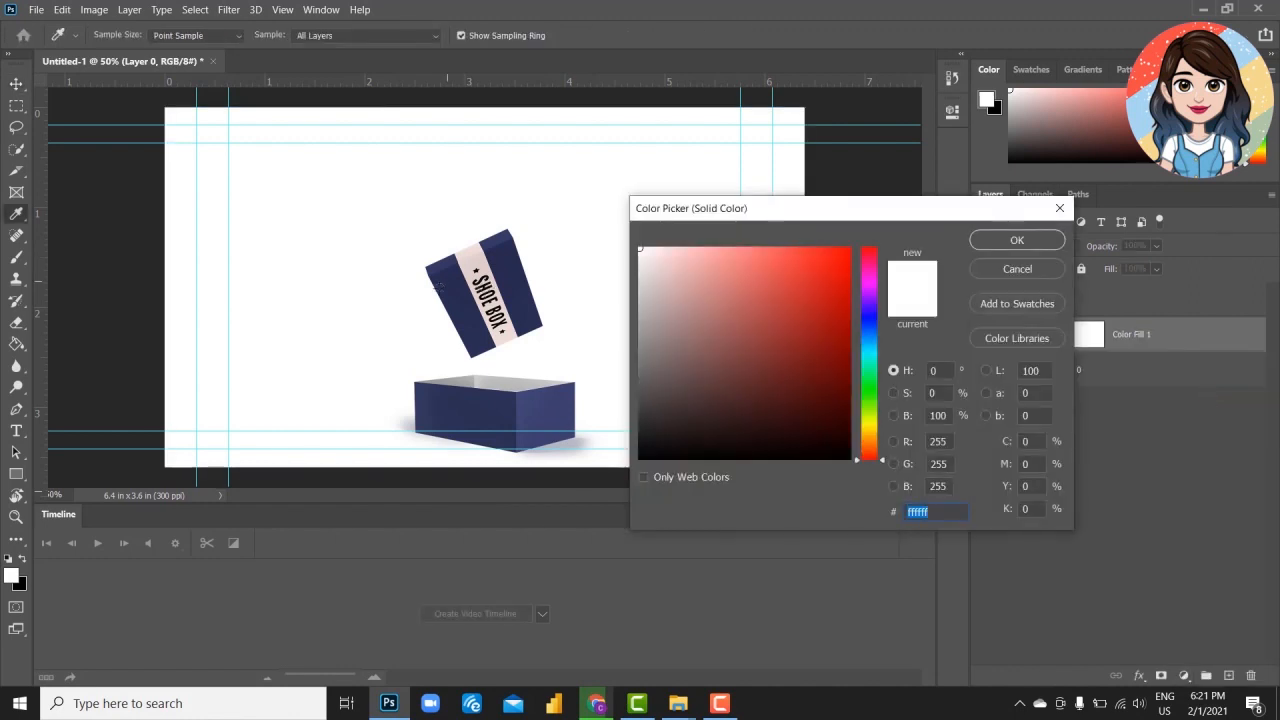
{"action": "left_click", "coordinate": [449, 290]}
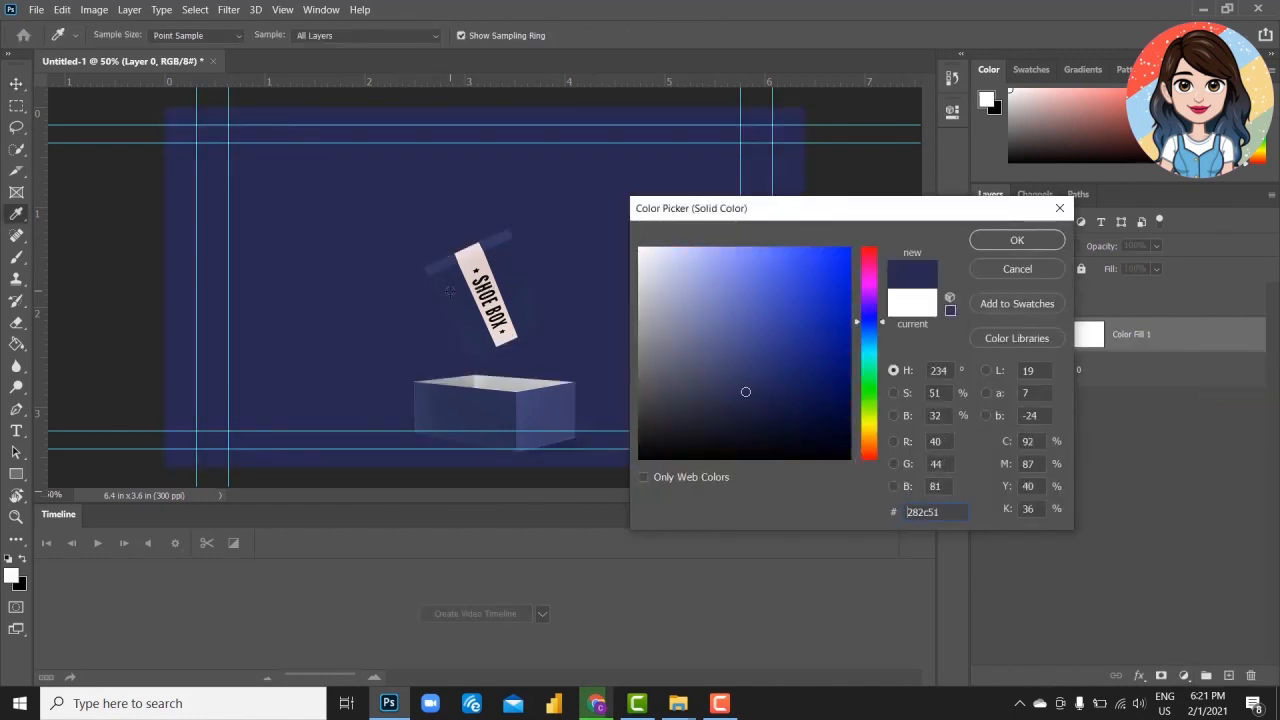
{"action": "left_click", "coordinate": [544, 416]}
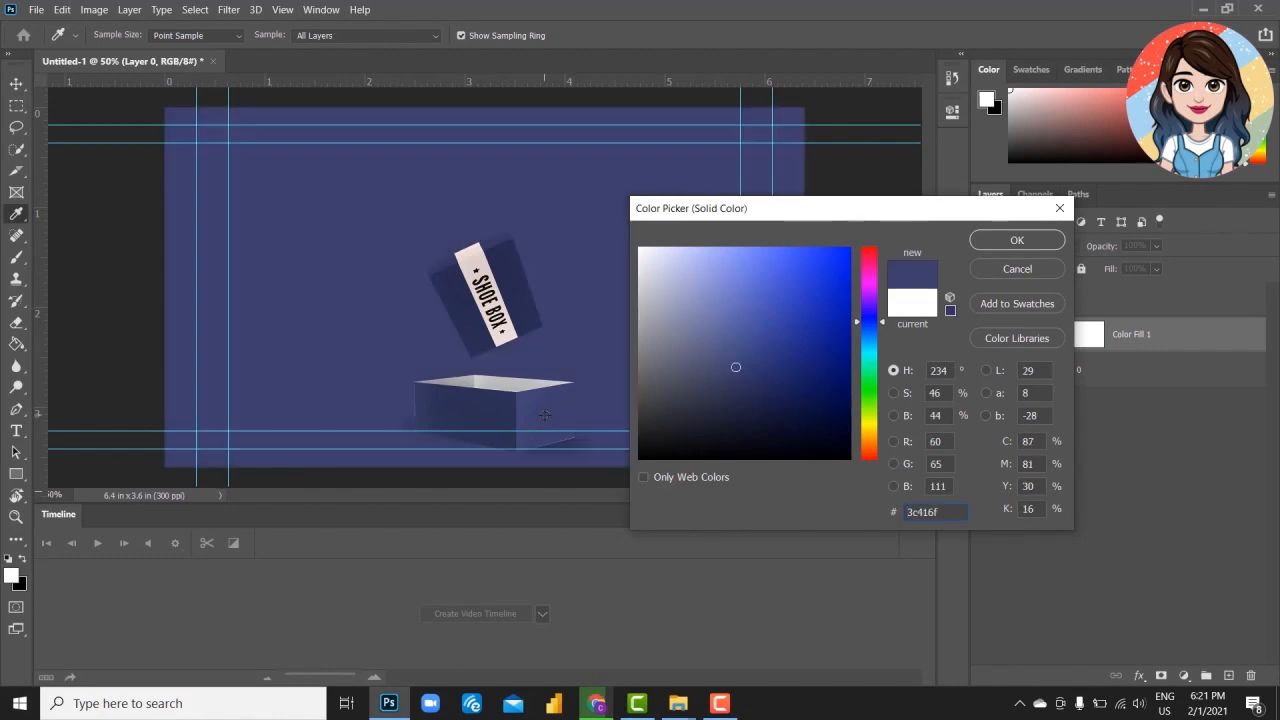
{"action": "left_click", "coordinate": [1018, 240]}
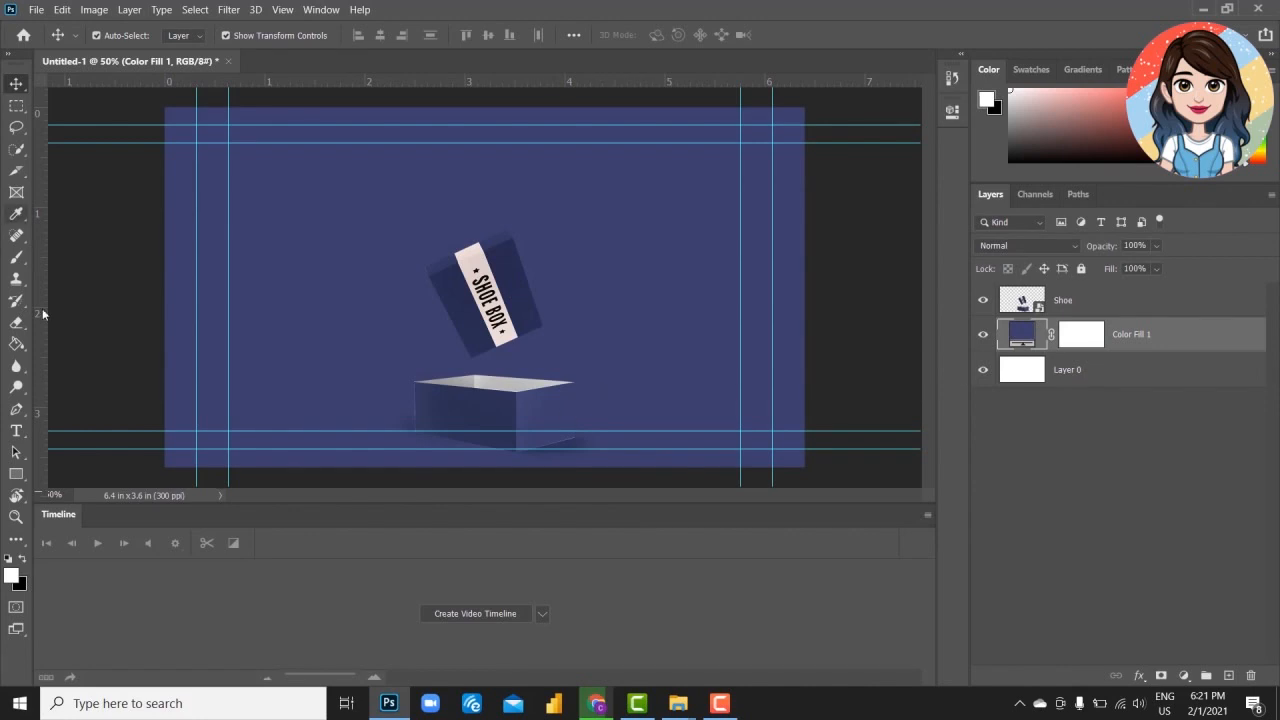
- Add the heading text "SHOE SOLE" above the box lid in white 36 pt Captain Howdy
{"action": "left_click", "coordinate": [18, 433]}
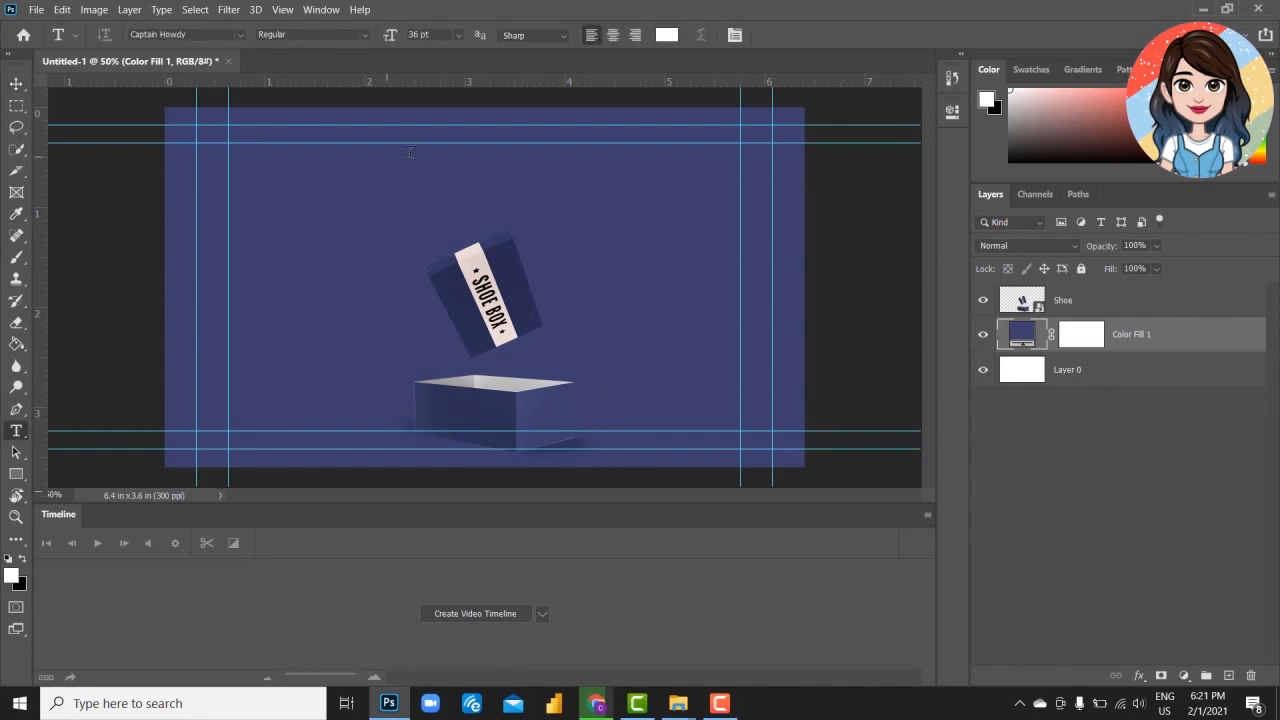
{"action": "left_click", "coordinate": [419, 182]}
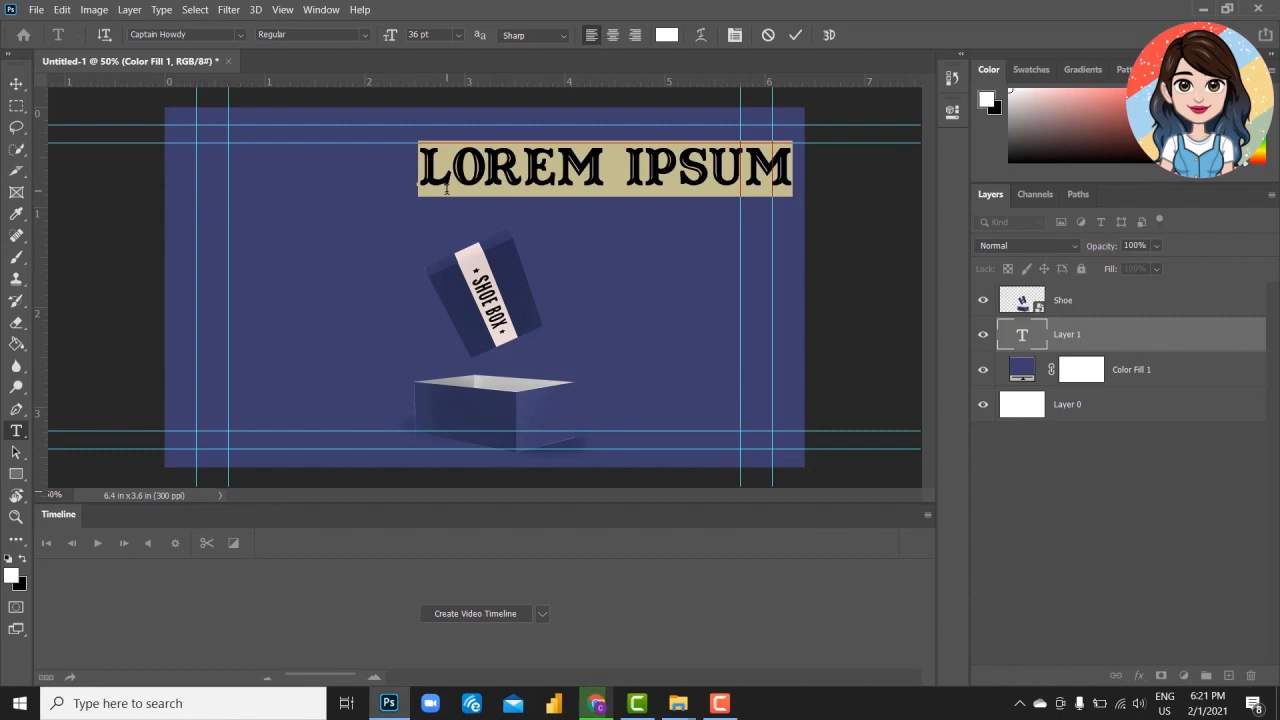
{"action": "type", "text": "SHOE"}
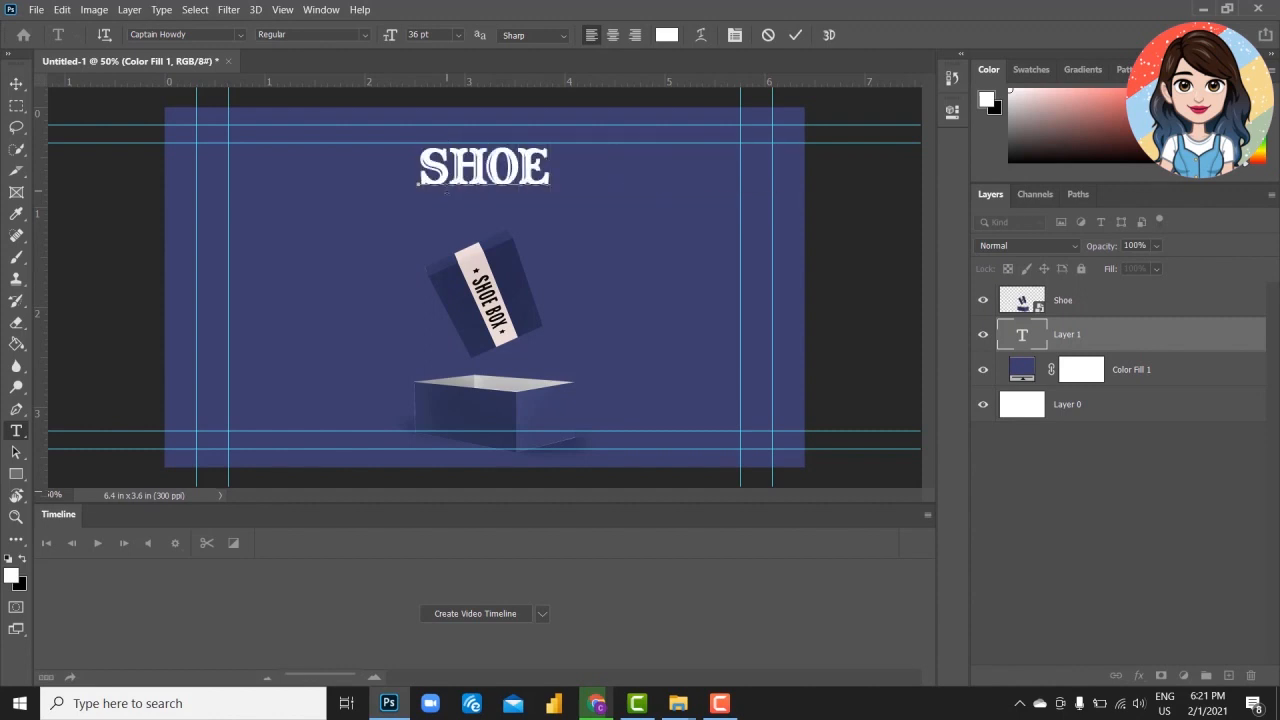
{"action": "type", "text": " SOLE"}
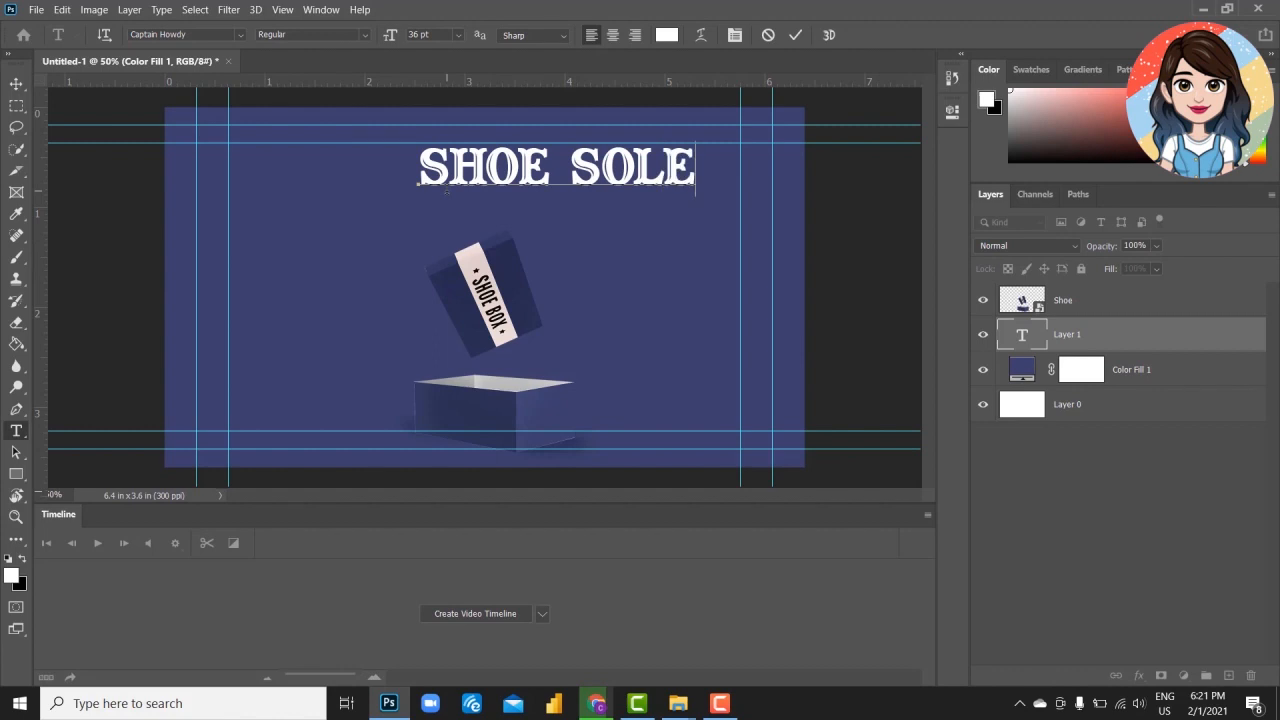
{"action": "left_click", "coordinate": [796, 35]}
{"action": "left_click", "coordinate": [16, 84]}
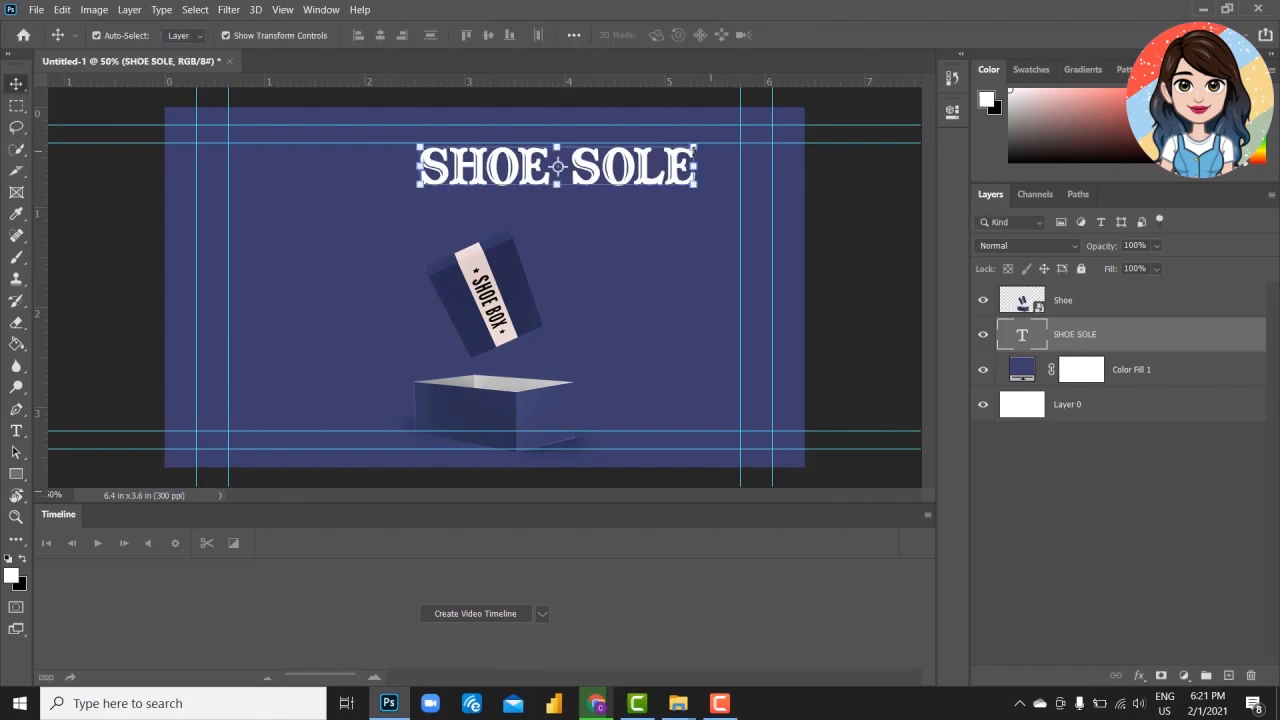
- Center the SHOE SOLE heading horizontally on the canvas by aligning it with the white base layer
{"action": "left_click_drag", "start_coordinate": [108, 170], "coordinate": [813, 188]}
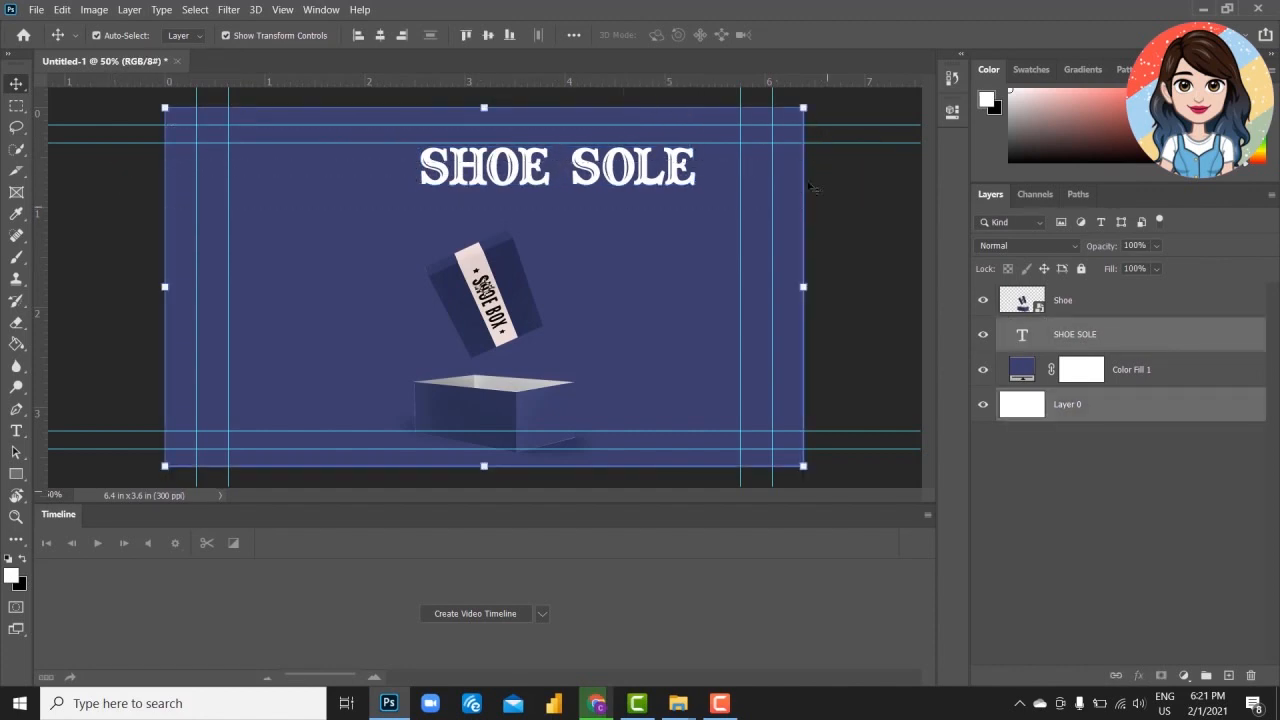
{"action": "left_click", "coordinate": [378, 36]}
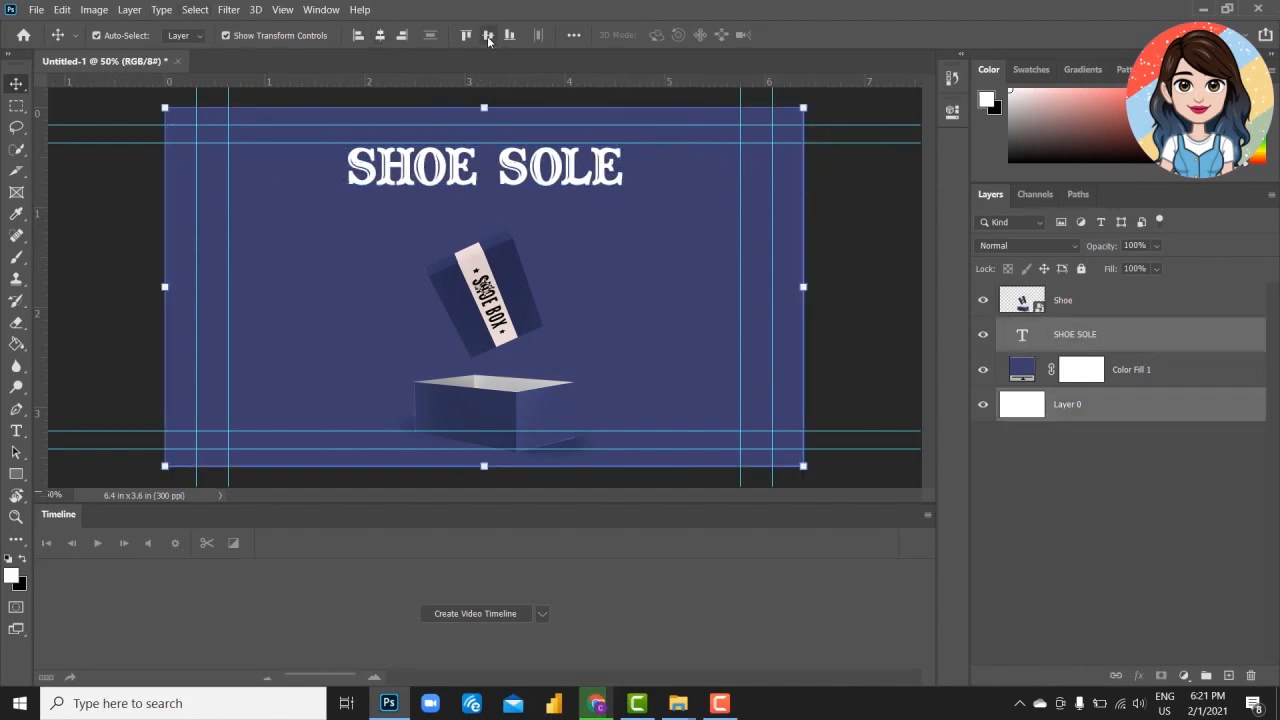
{"action": "left_click", "coordinate": [114, 222]}
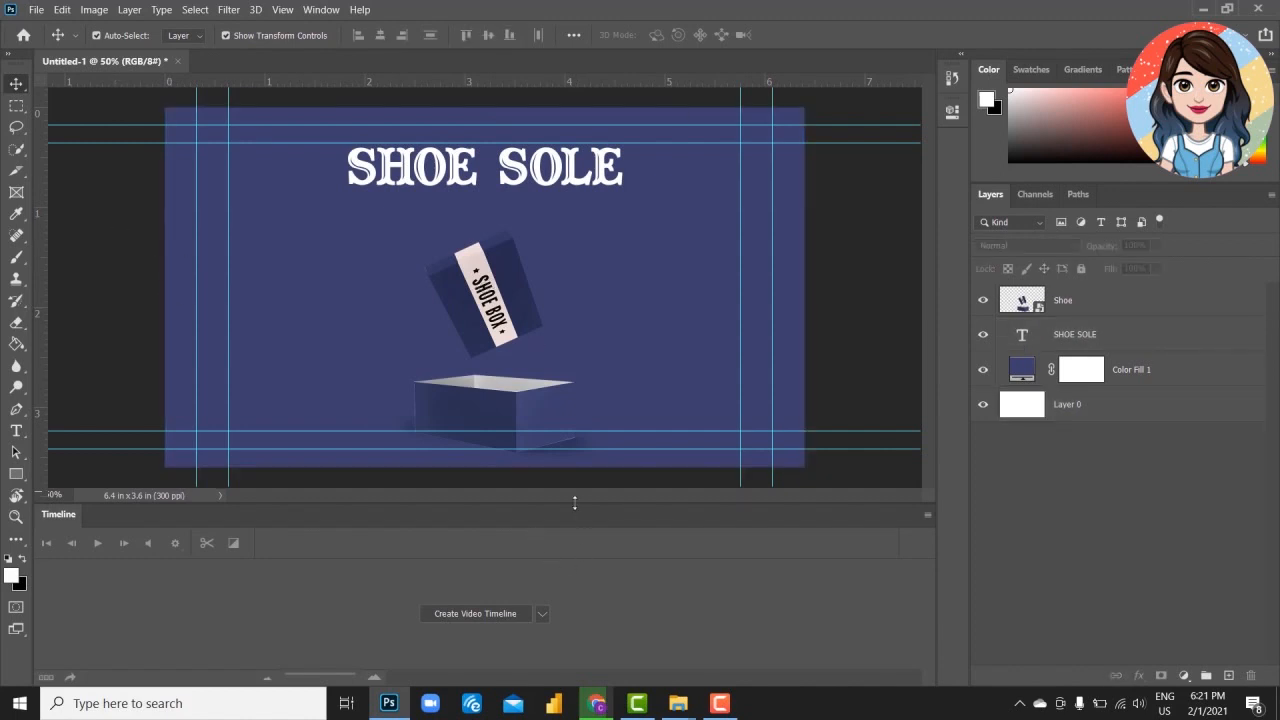
- Change the font of the SHOE SOLE heading to Niobium
{"action": "left_click", "coordinate": [523, 177]}
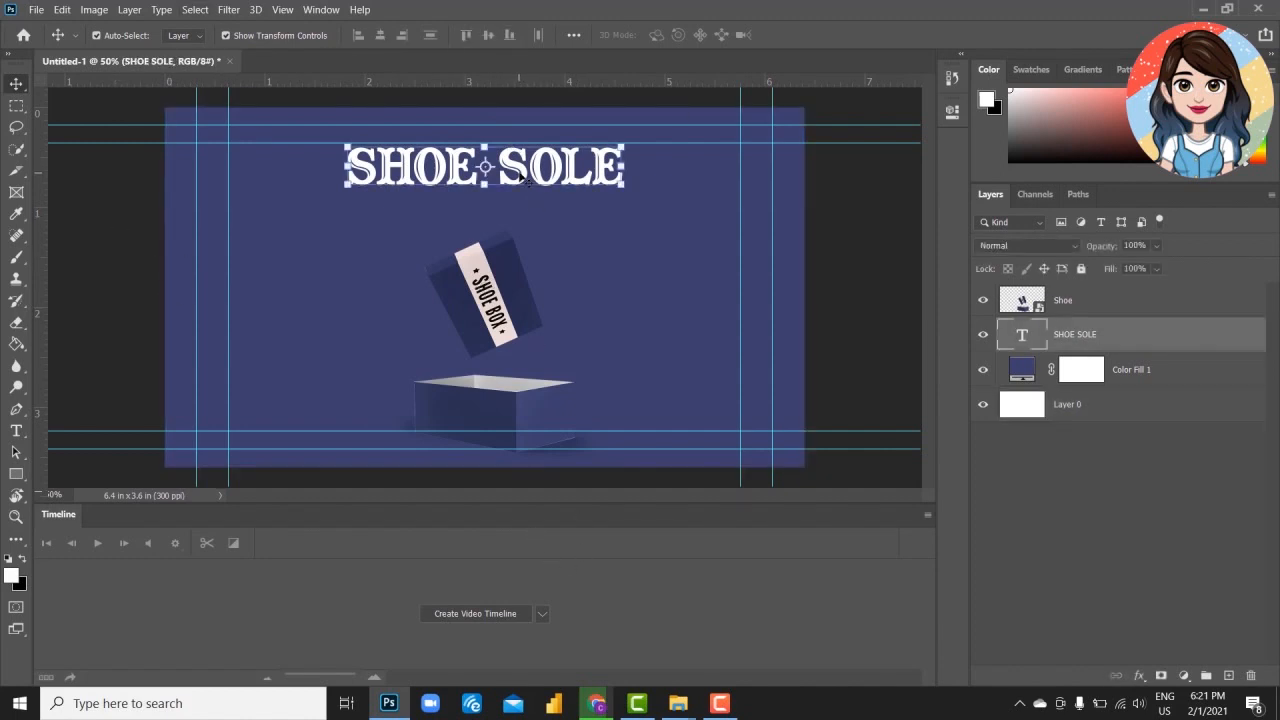
{"action": "left_click", "coordinate": [951, 111]}
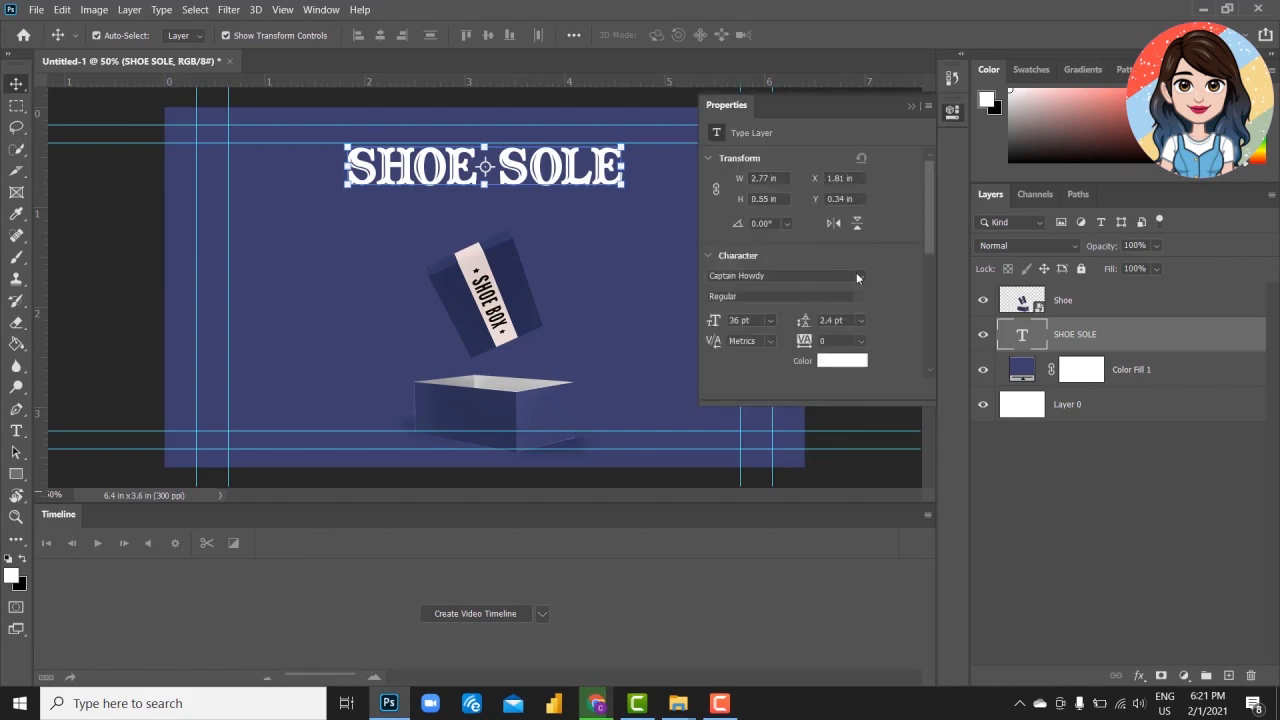
{"action": "left_click", "coordinate": [857, 277]}
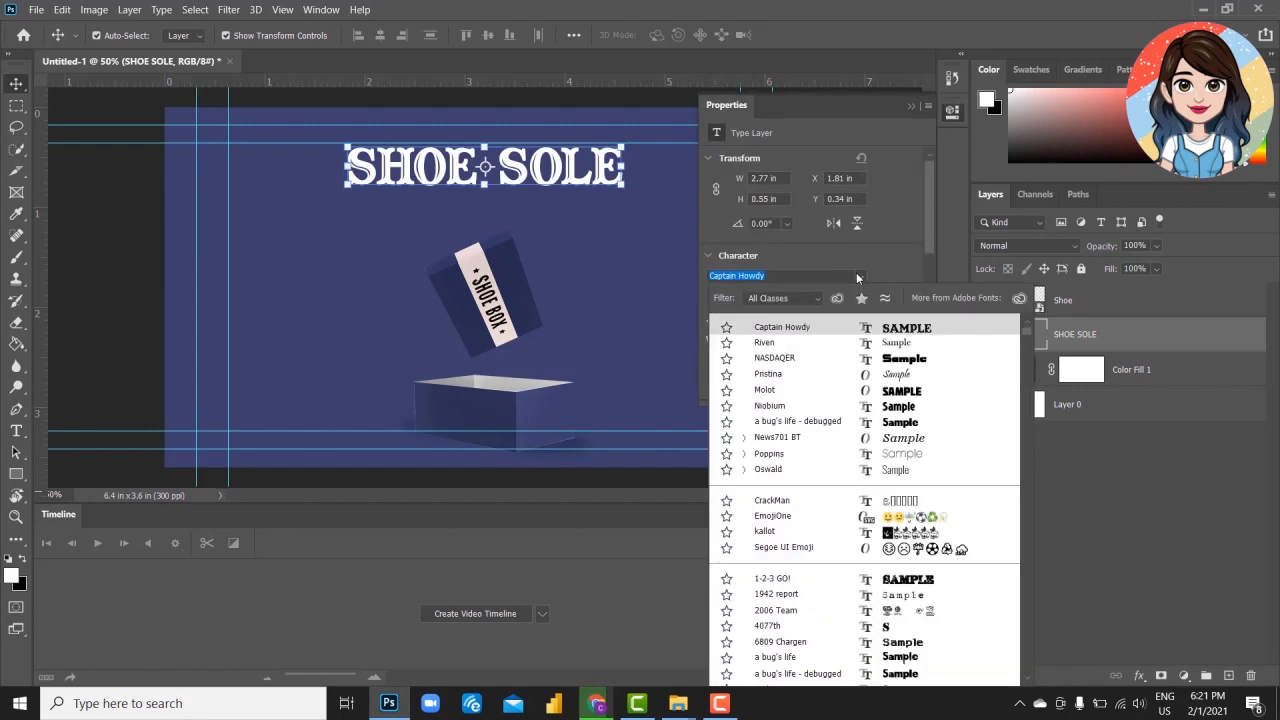
{"action": "left_click", "coordinate": [899, 409]}
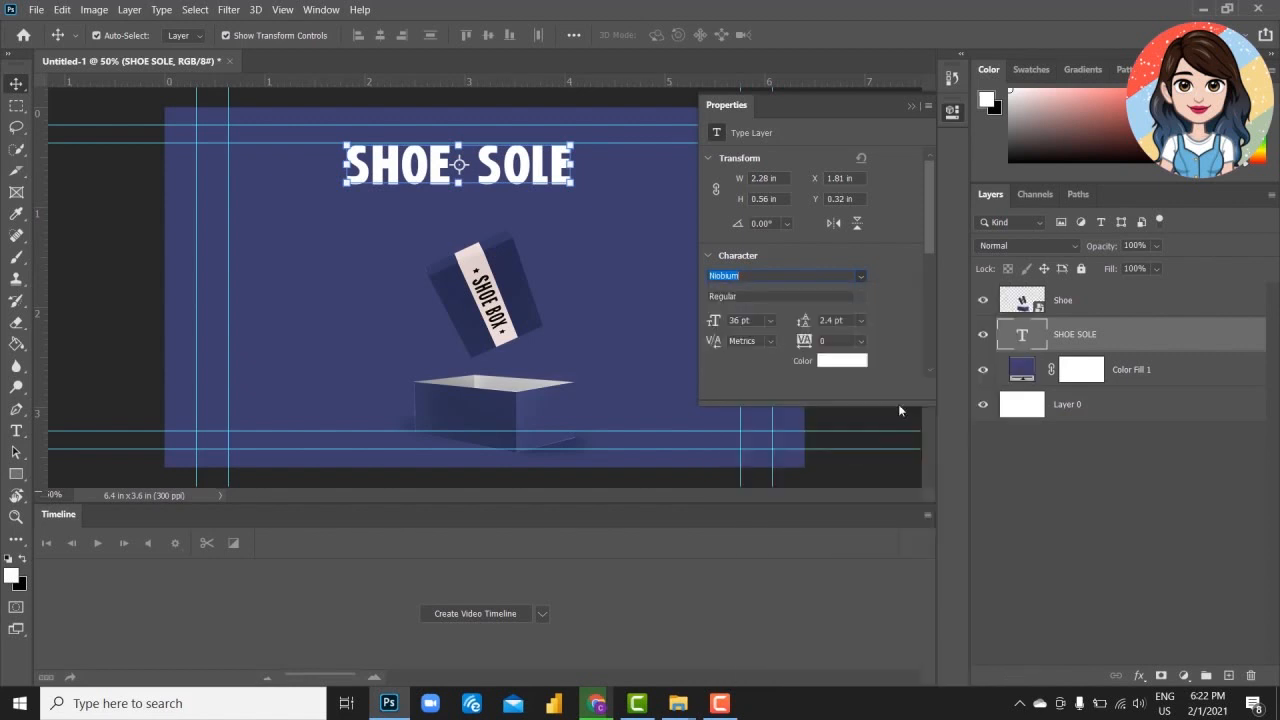
- Align the horizontal centers of the Niobium SHOE SOLE heading and the white base layer
{"action": "left_click", "coordinate": [131, 216]}
{"action": "left_click_drag", "start_coordinate": [151, 166], "coordinate": [501, 188]}
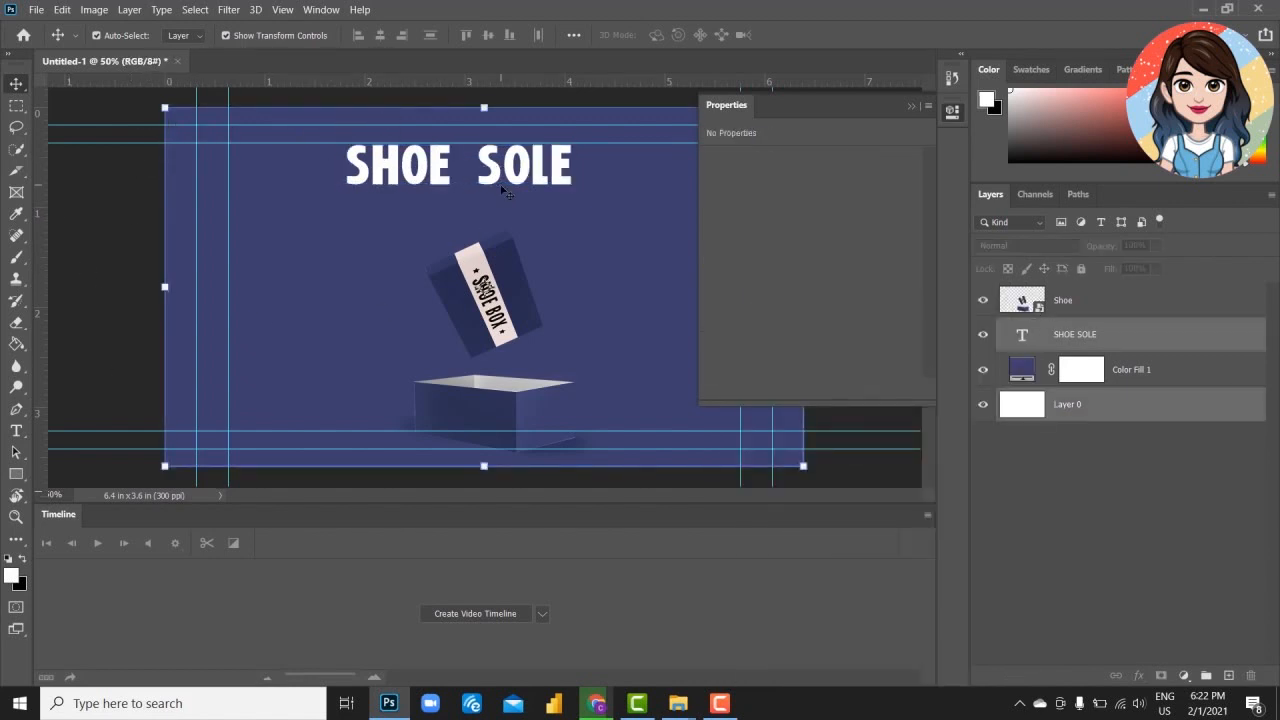
{"action": "left_click", "coordinate": [380, 35]}
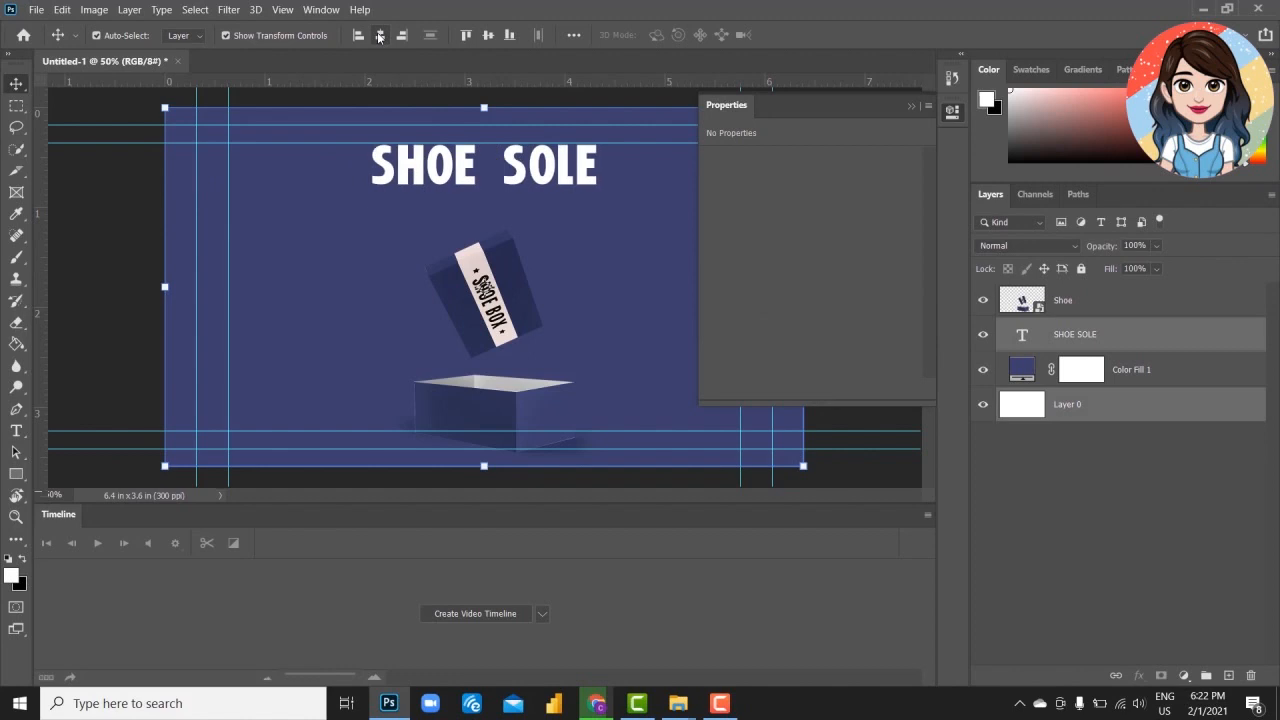
{"action": "left_click", "coordinate": [956, 114]}
- Add the white text "20% OFF" in 36 pt Niobium and place it just below the SHOE SOLE heading
{"action": "left_click", "coordinate": [16, 430]}
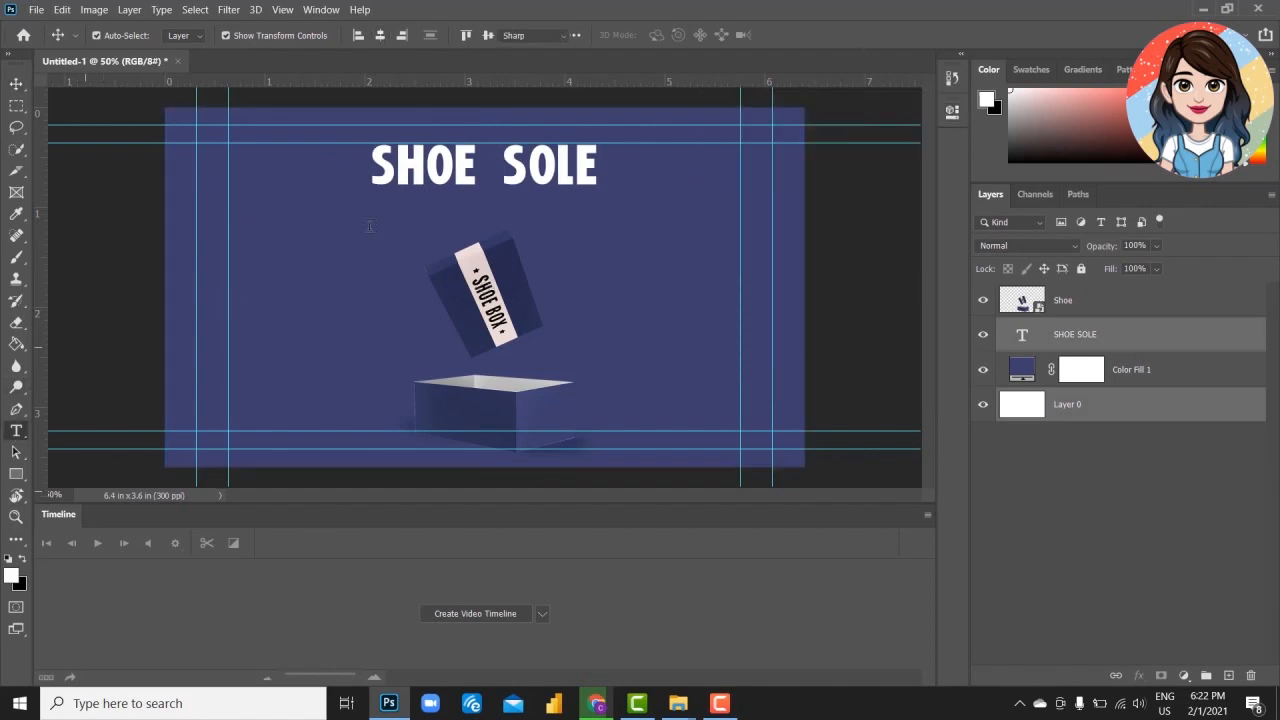
{"action": "left_click", "coordinate": [460, 207]}
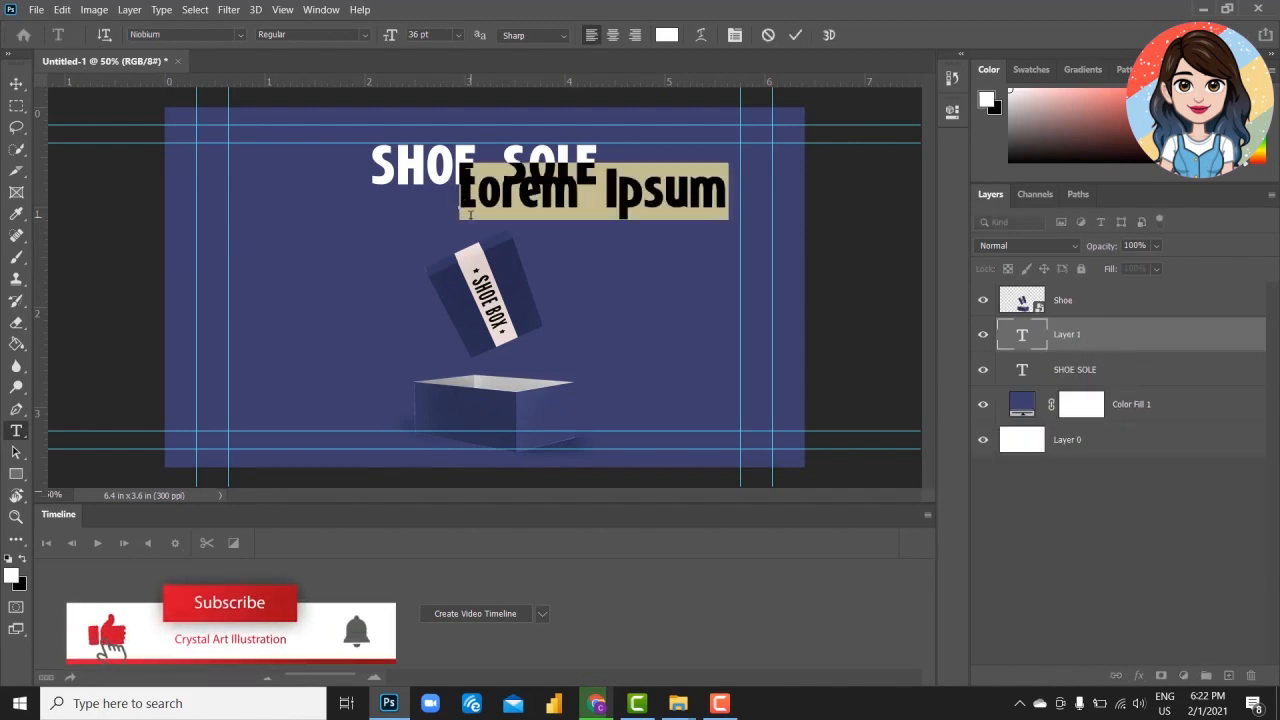
{"action": "type", "text": "20%"}
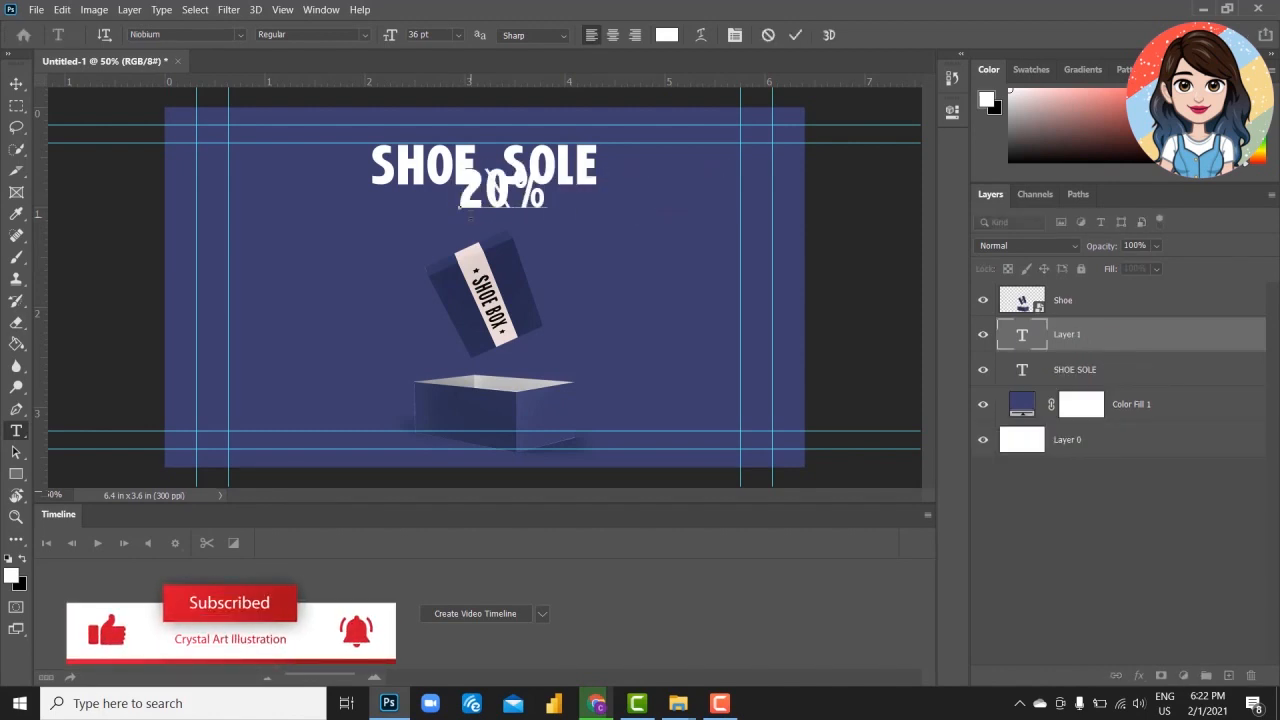
{"action": "type", "text": " OFF"}
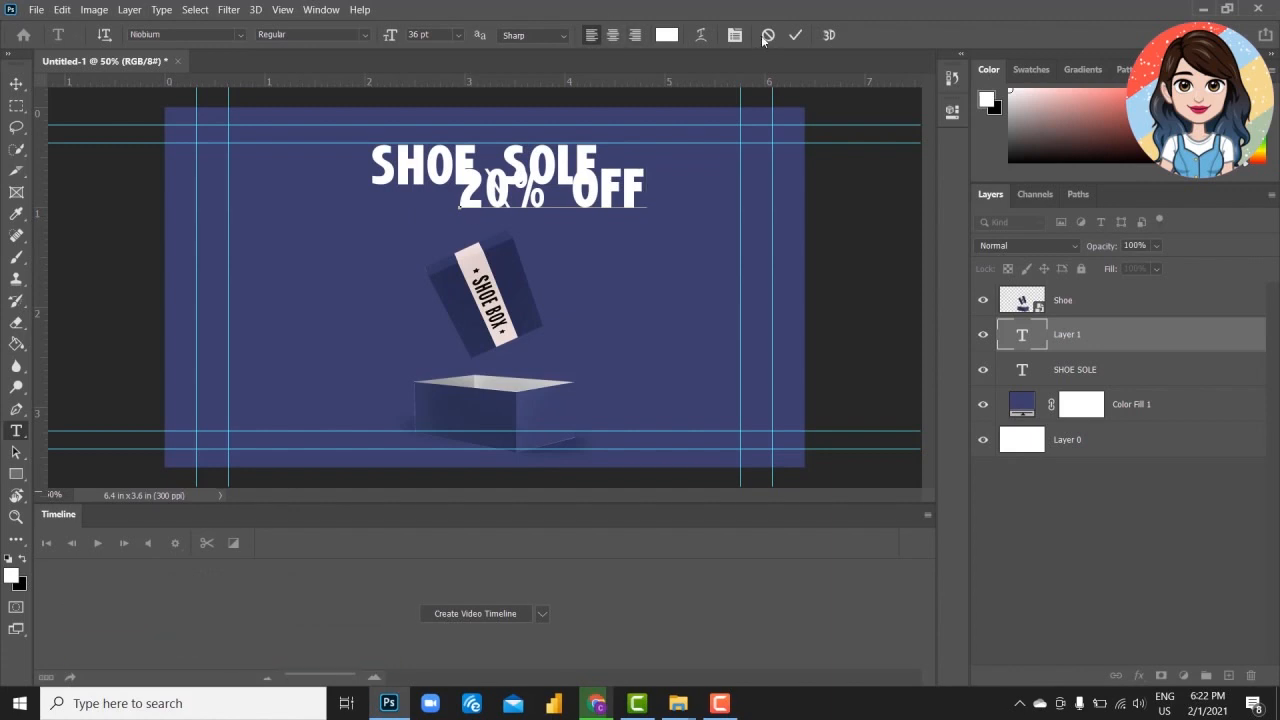
{"action": "left_click", "coordinate": [795, 35]}
{"action": "key", "text": "v"}
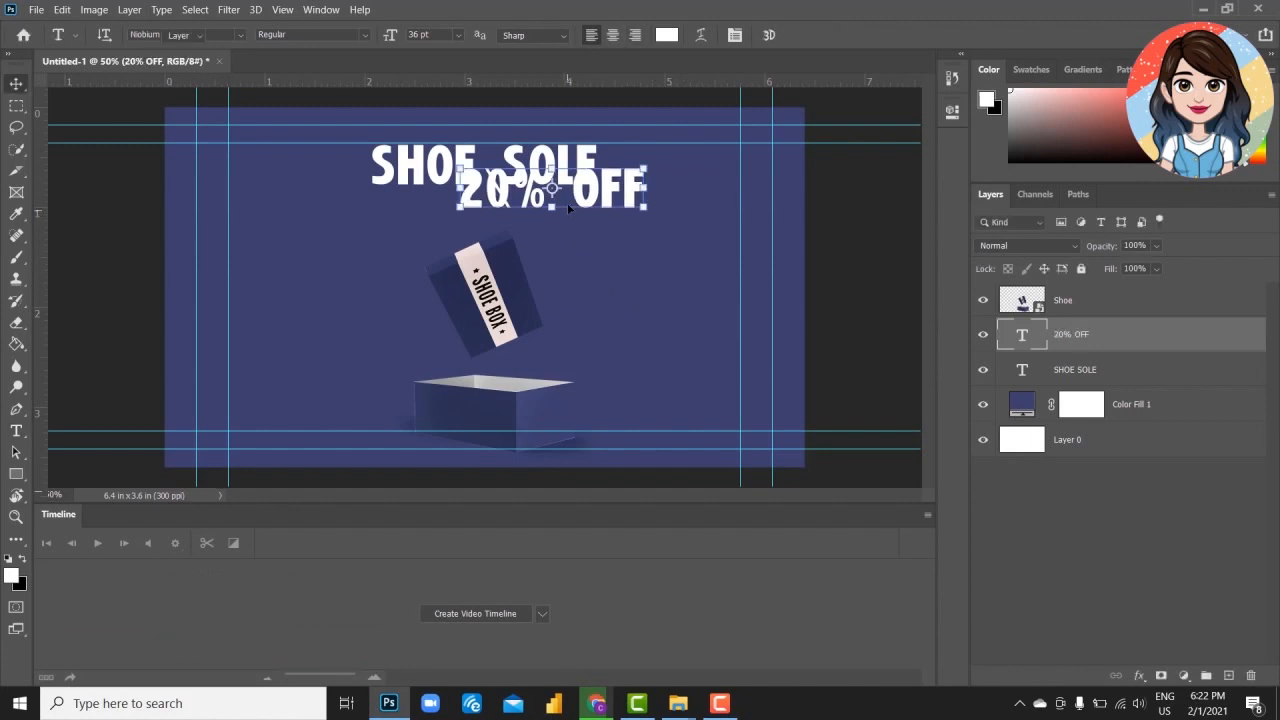
{"action": "key", "text": "v"}
{"action": "left_click_drag", "start_coordinate": [586, 203], "coordinate": [535, 222]}
- Restyle the 20% OFF text to 14 pt Poppins Thin and center it between the SHOE SOLE heading and the box lid
{"action": "left_click", "coordinate": [953, 112]}
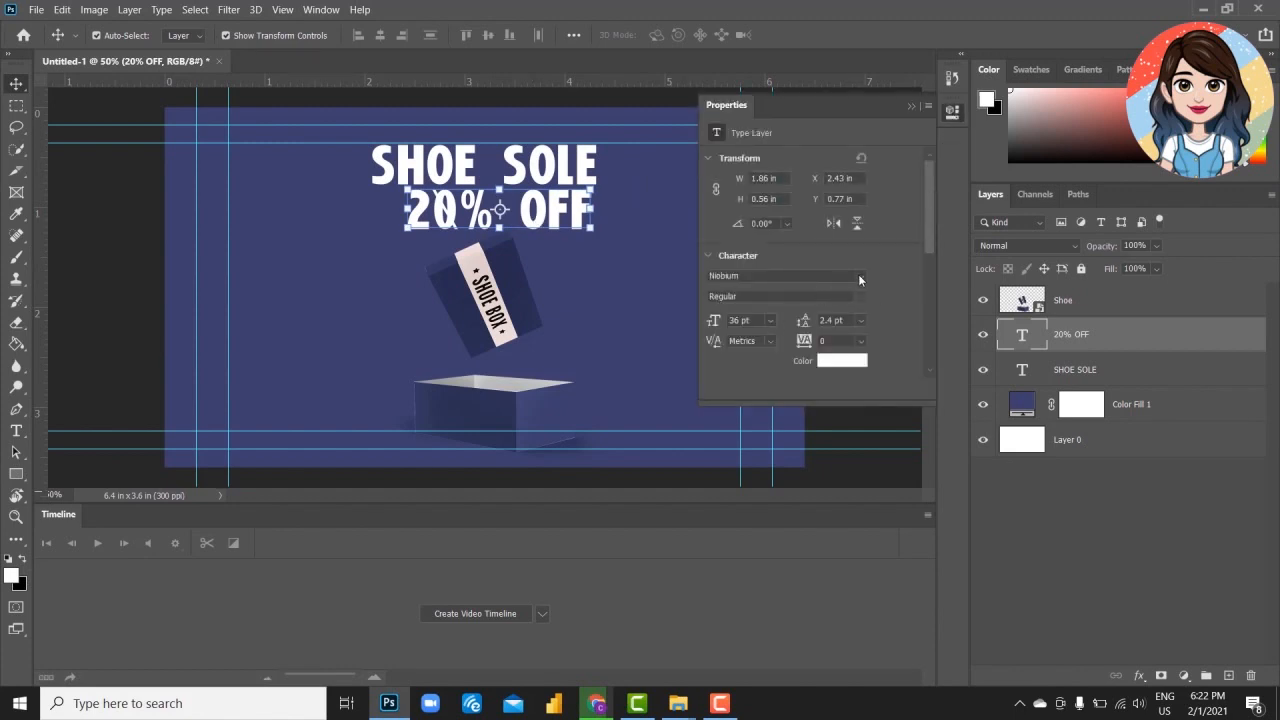
{"action": "left_click", "coordinate": [859, 280]}
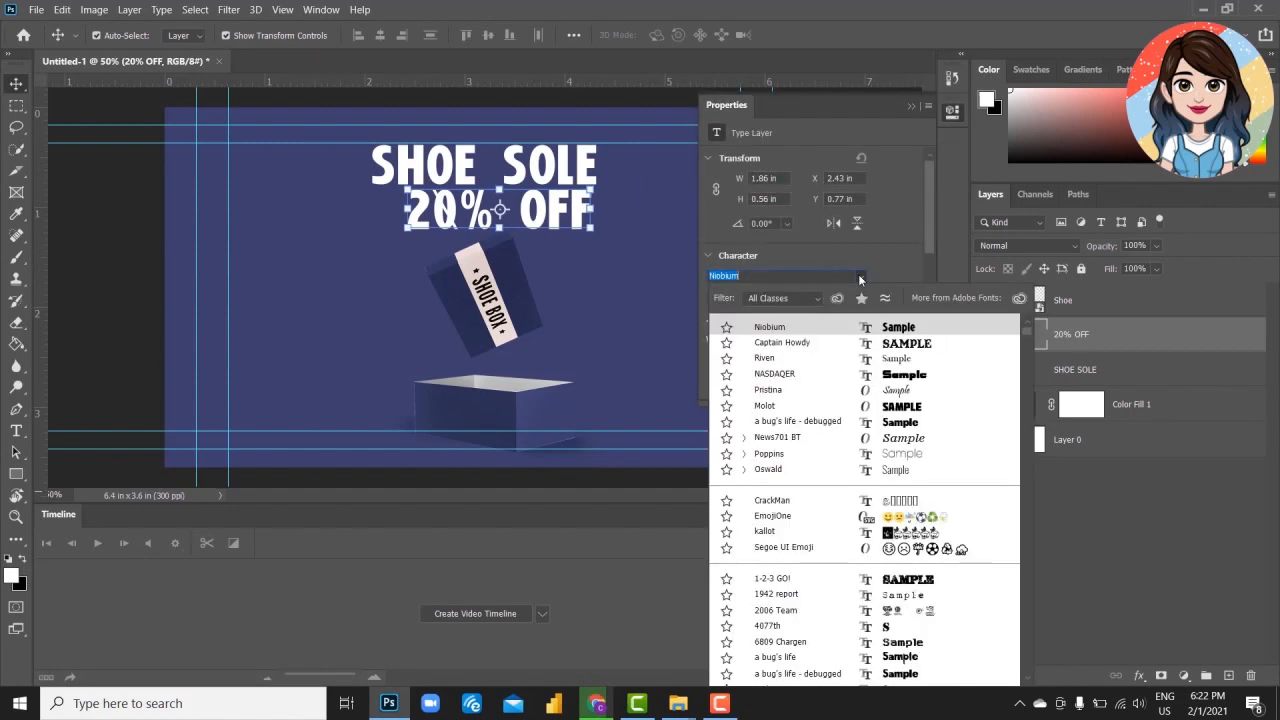
{"action": "left_click", "coordinate": [860, 453]}
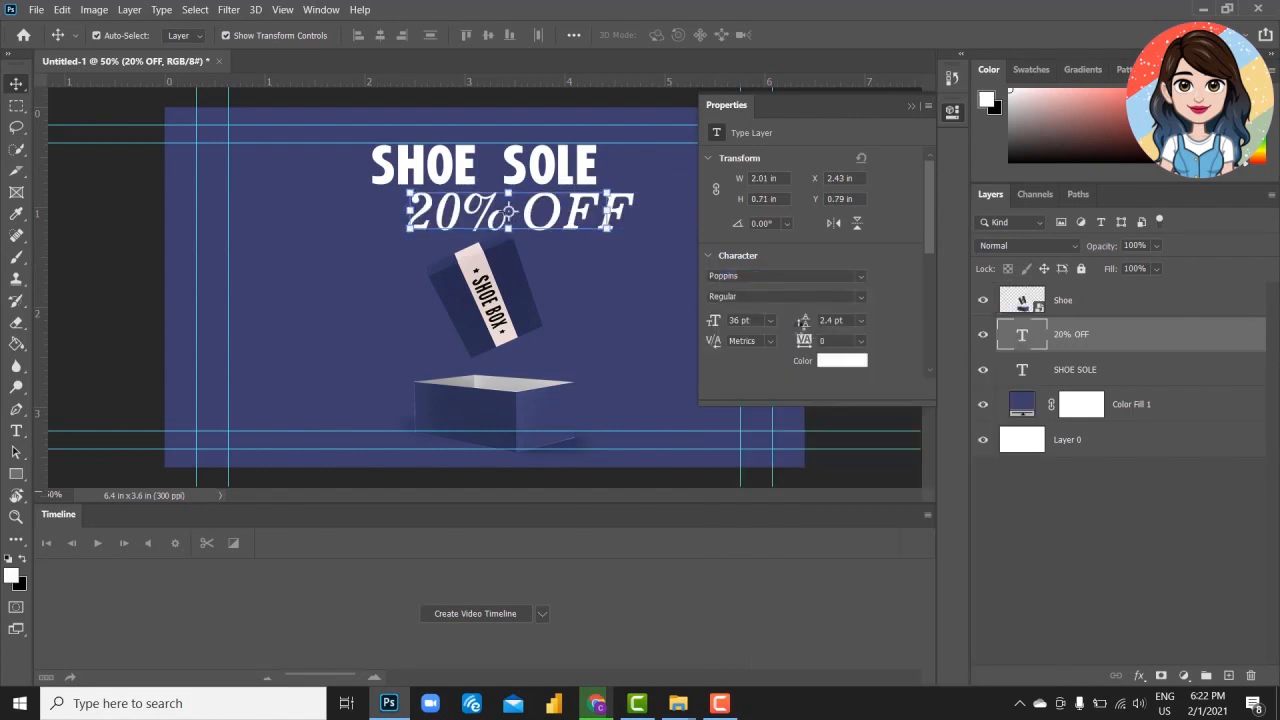
{"action": "left_click", "coordinate": [857, 296]}
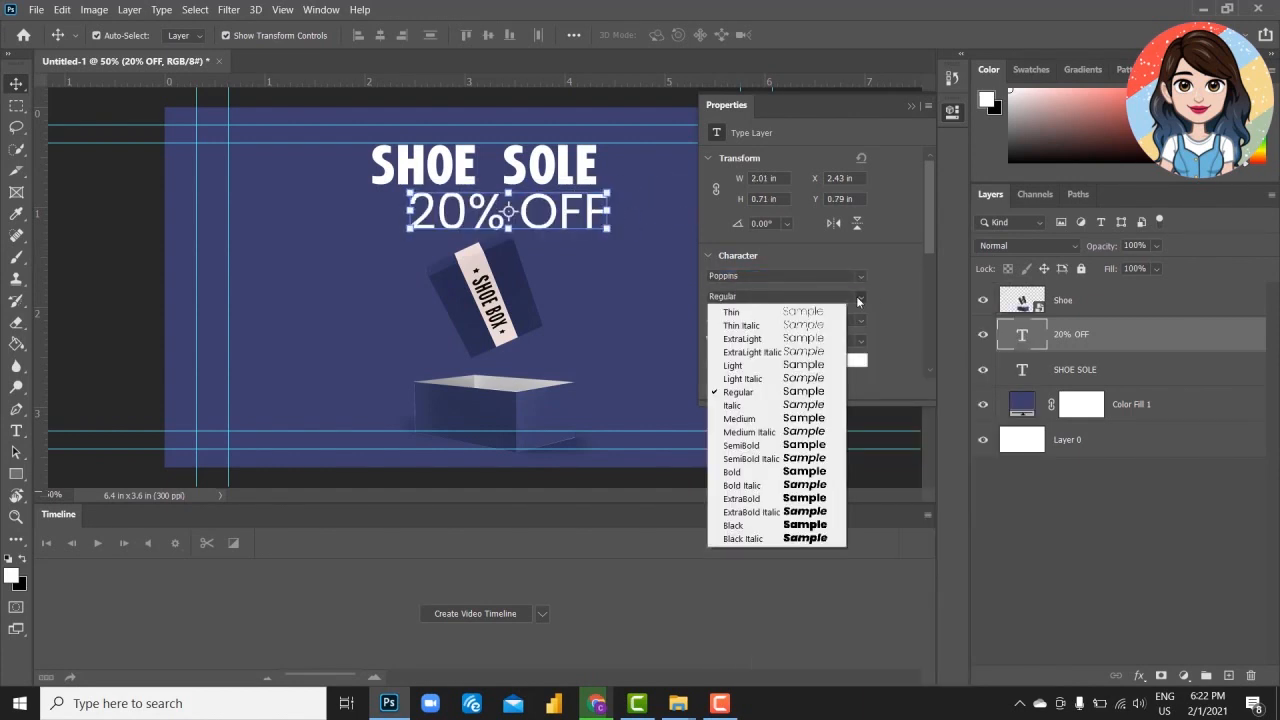
{"action": "left_click", "coordinate": [763, 313]}
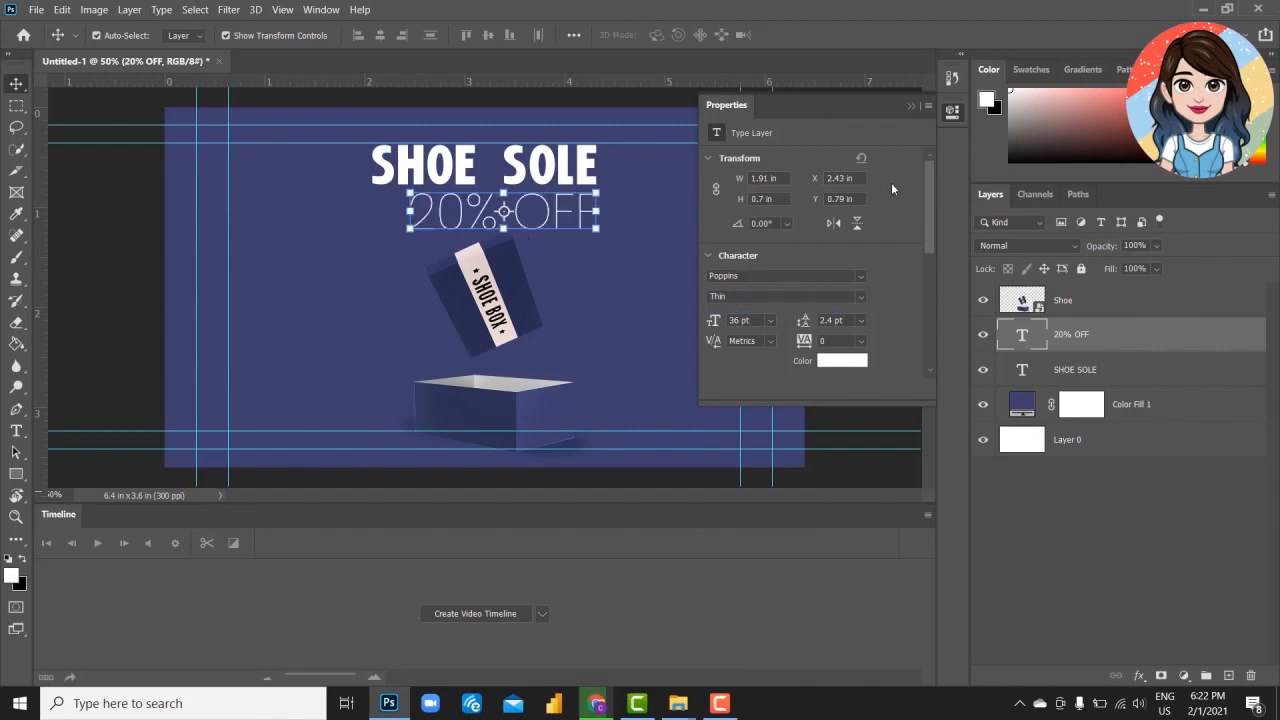
{"action": "left_click", "coordinate": [773, 323]}
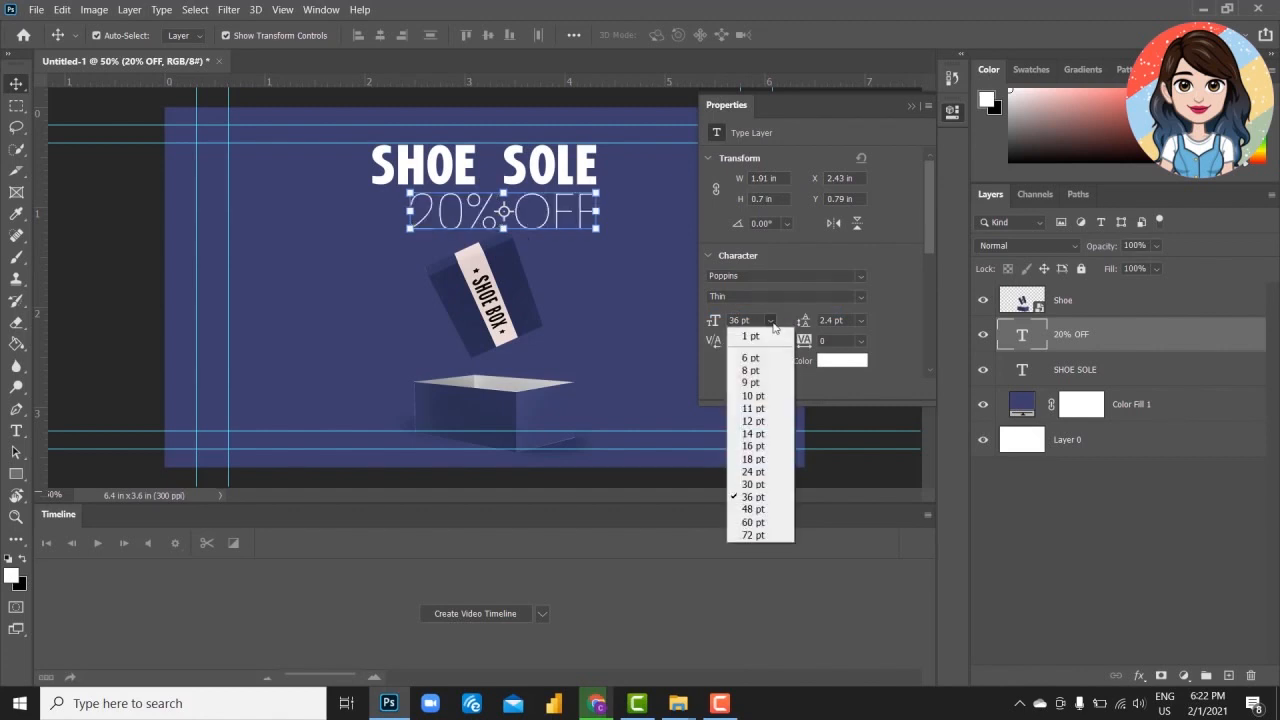
{"action": "left_click", "coordinate": [750, 432]}
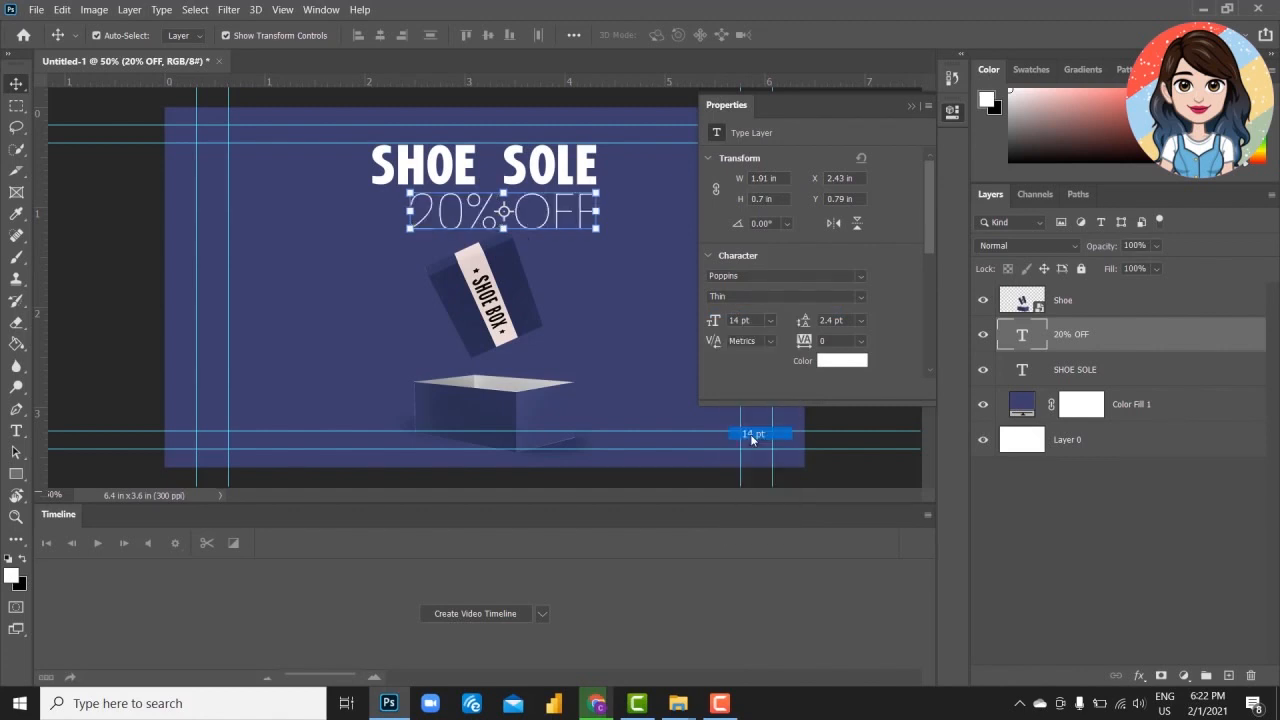
{"action": "left_click", "coordinate": [952, 108]}
{"action": "left_click_drag", "start_coordinate": [425, 225], "coordinate": [475, 206]}
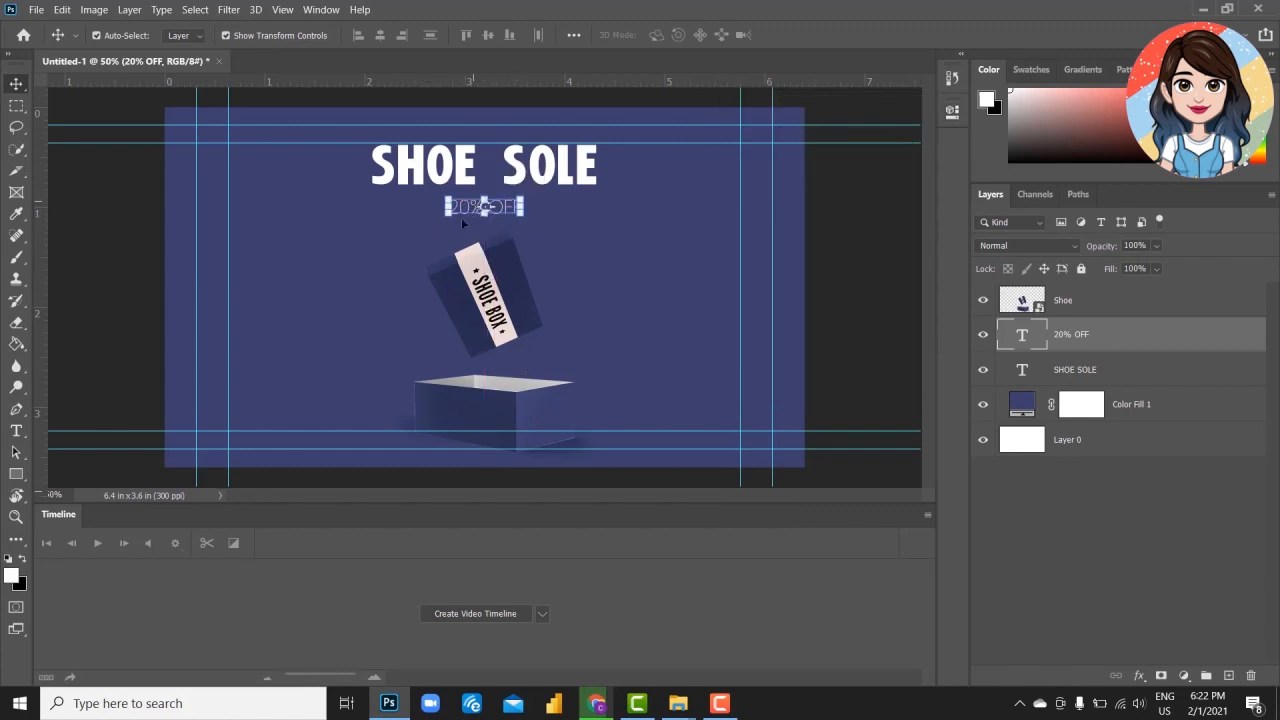
- Try to draw thin white lines on both sides of the 20% OFF text with the Pen tool
{"action": "left_click", "coordinate": [16, 409]}
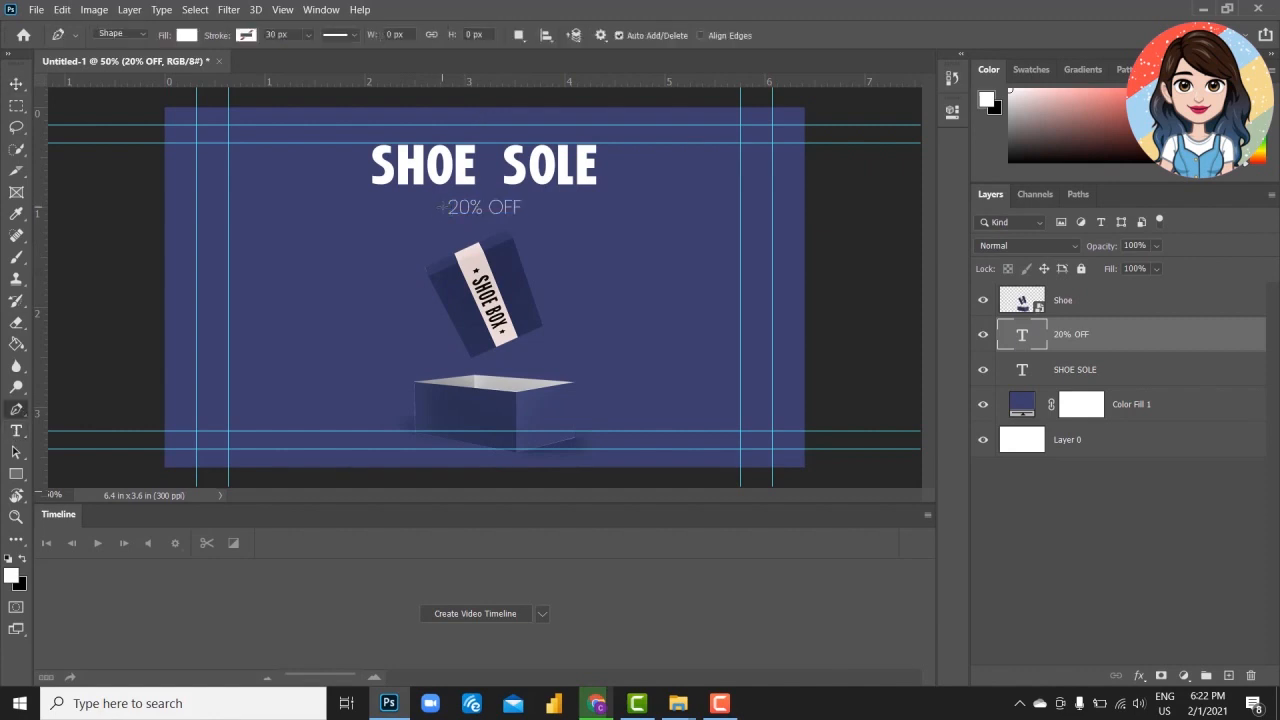
{"action": "key", "text": "ctrl+plus"}
{"action": "key", "text": "ctrl+plus"}
{"action": "key", "text": "ctrl+plus"}
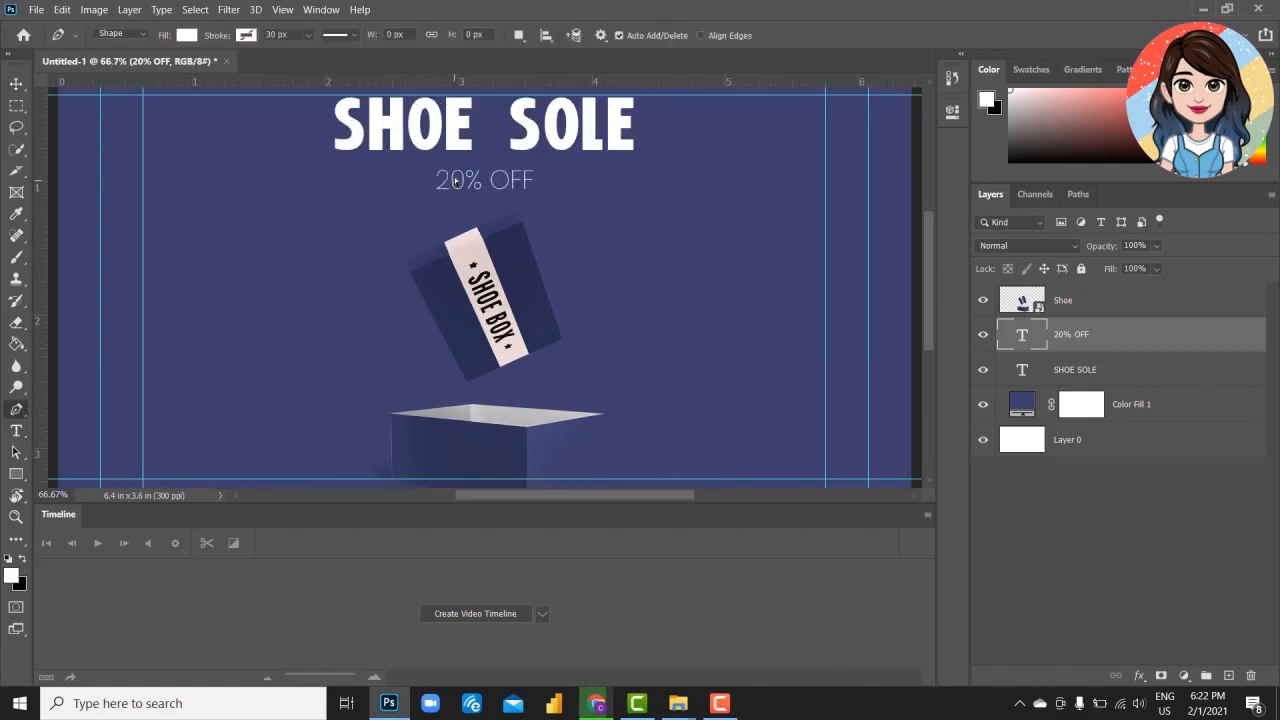
{"action": "left_click_drag", "start_coordinate": [377, 151], "coordinate": [720, 397]}
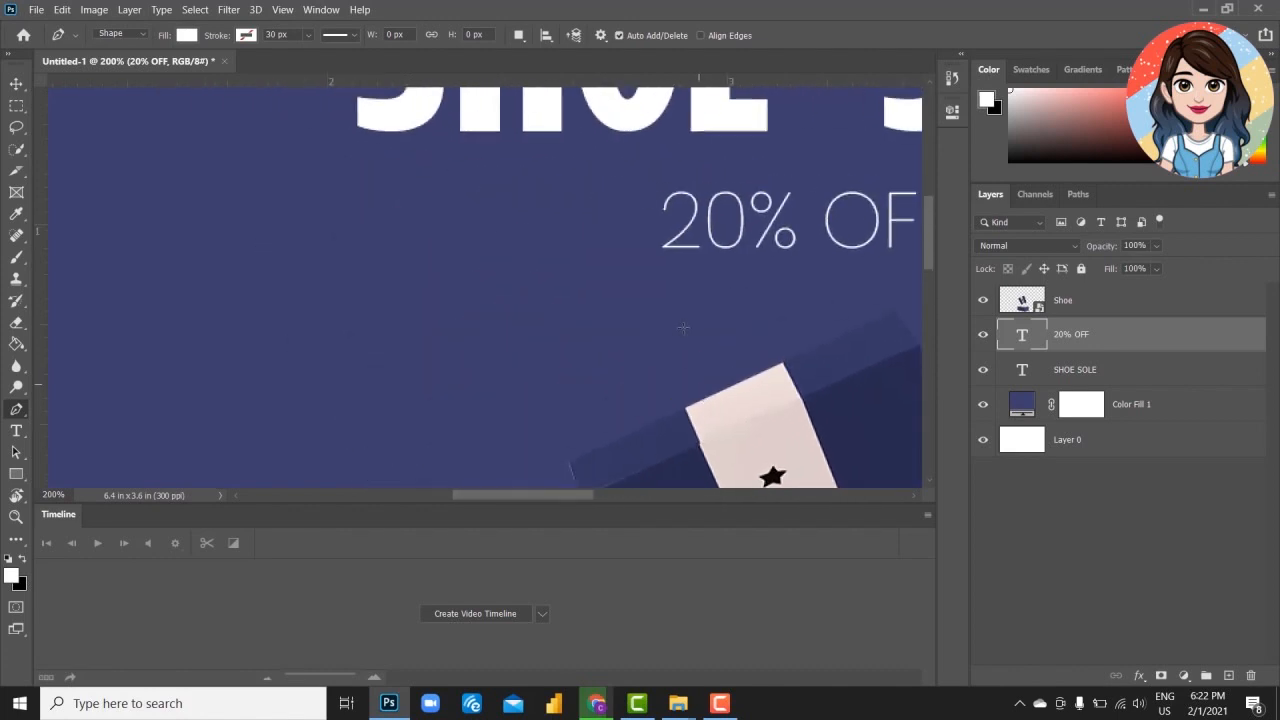
{"action": "left_click", "coordinate": [651, 245]}
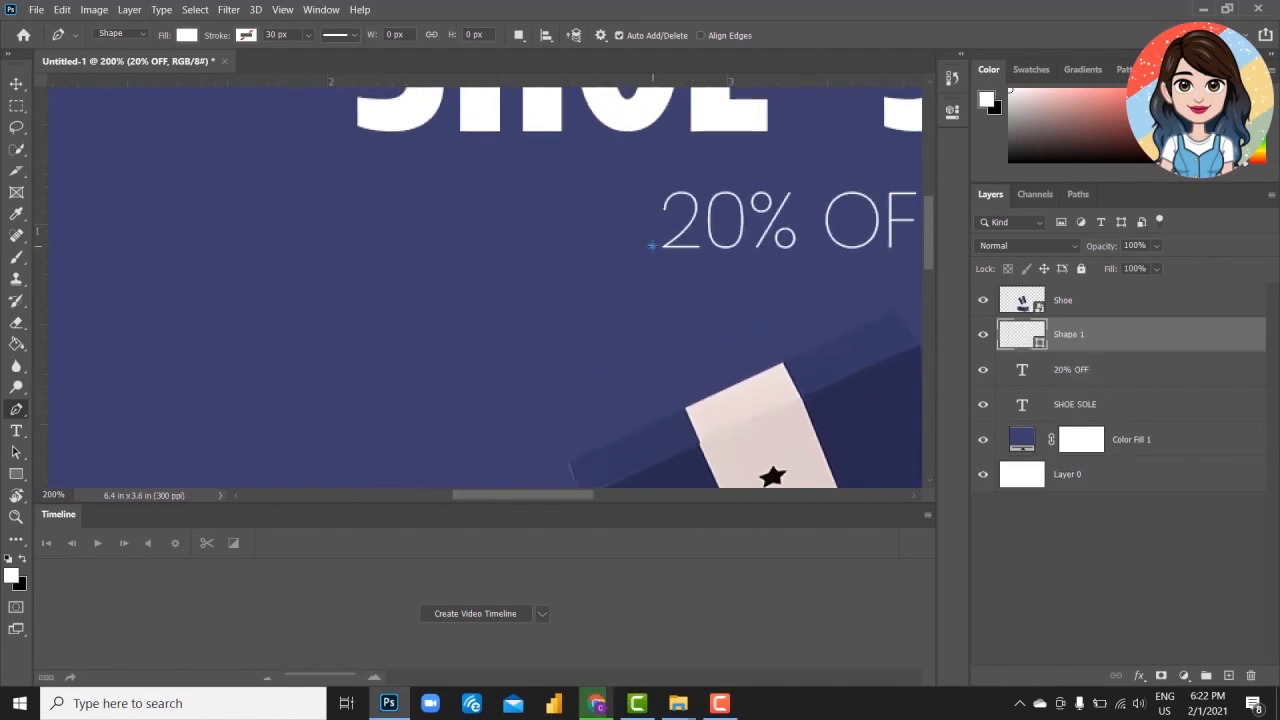
{"action": "left_click", "coordinate": [362, 257], "text": "shift"}
{"action": "left_click_drag", "start_coordinate": [741, 337], "coordinate": [277, 306]}
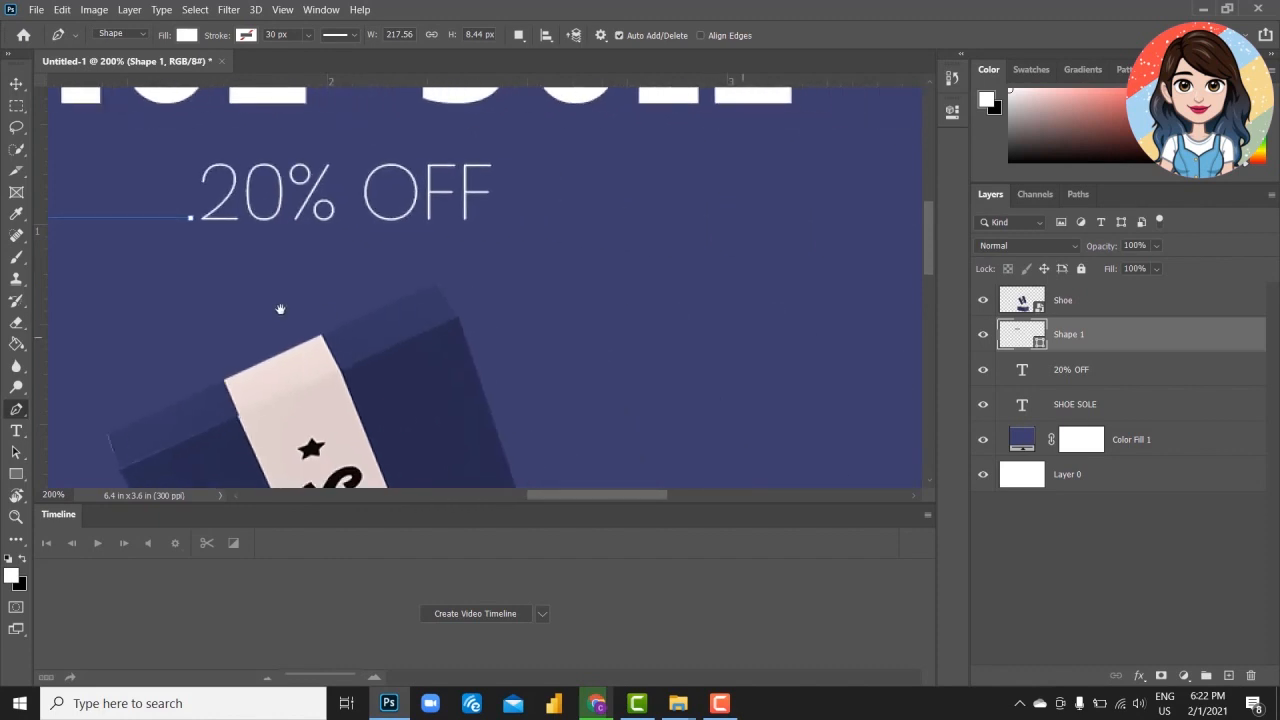
{"action": "key", "text": "Escape"}
{"action": "left_click", "coordinate": [476, 217]}
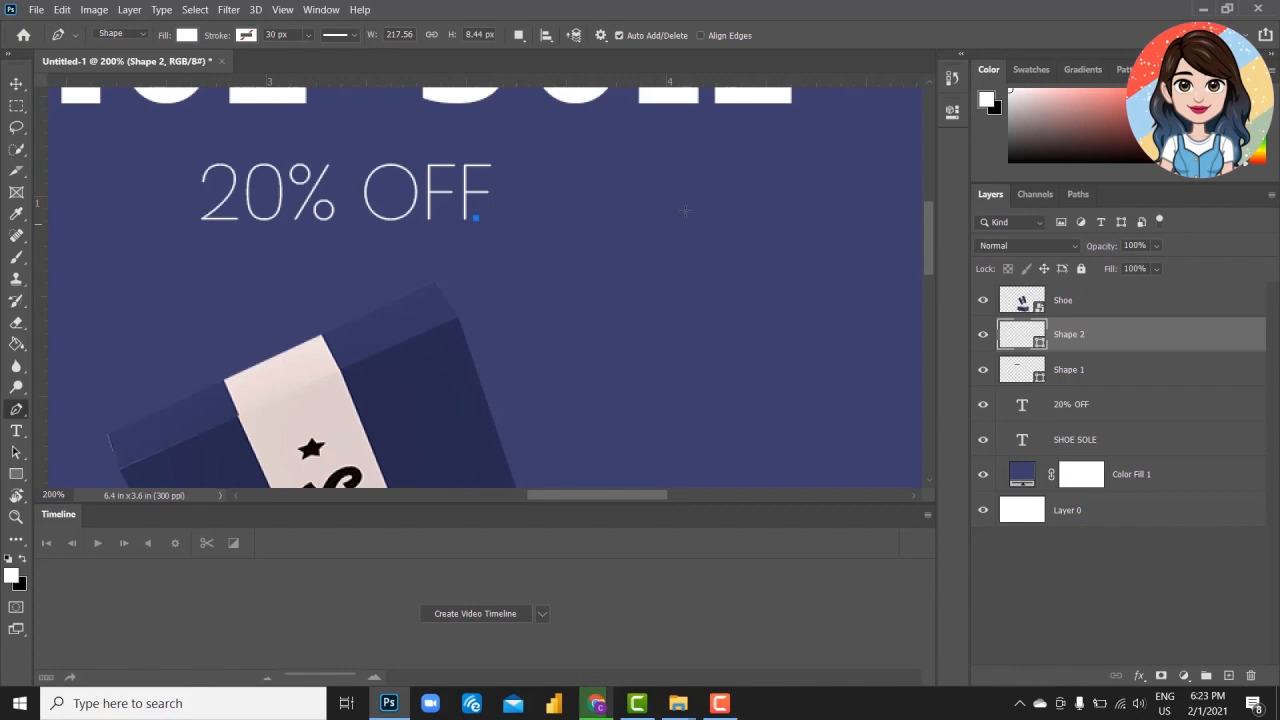
{"action": "left_click", "coordinate": [794, 220]}
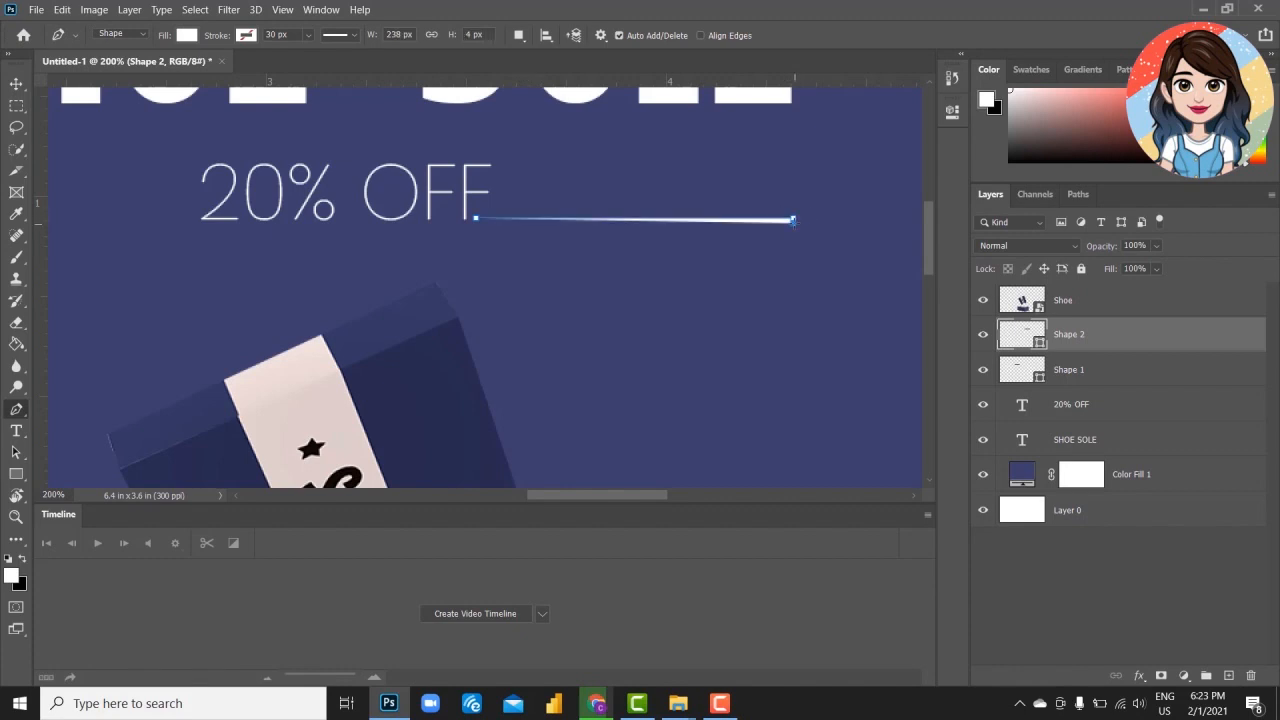
- Delete the two pen-drawn line shapes beside the 20% OFF text
{"action": "left_click", "coordinate": [16, 83]}
{"action": "left_click", "coordinate": [648, 386]}
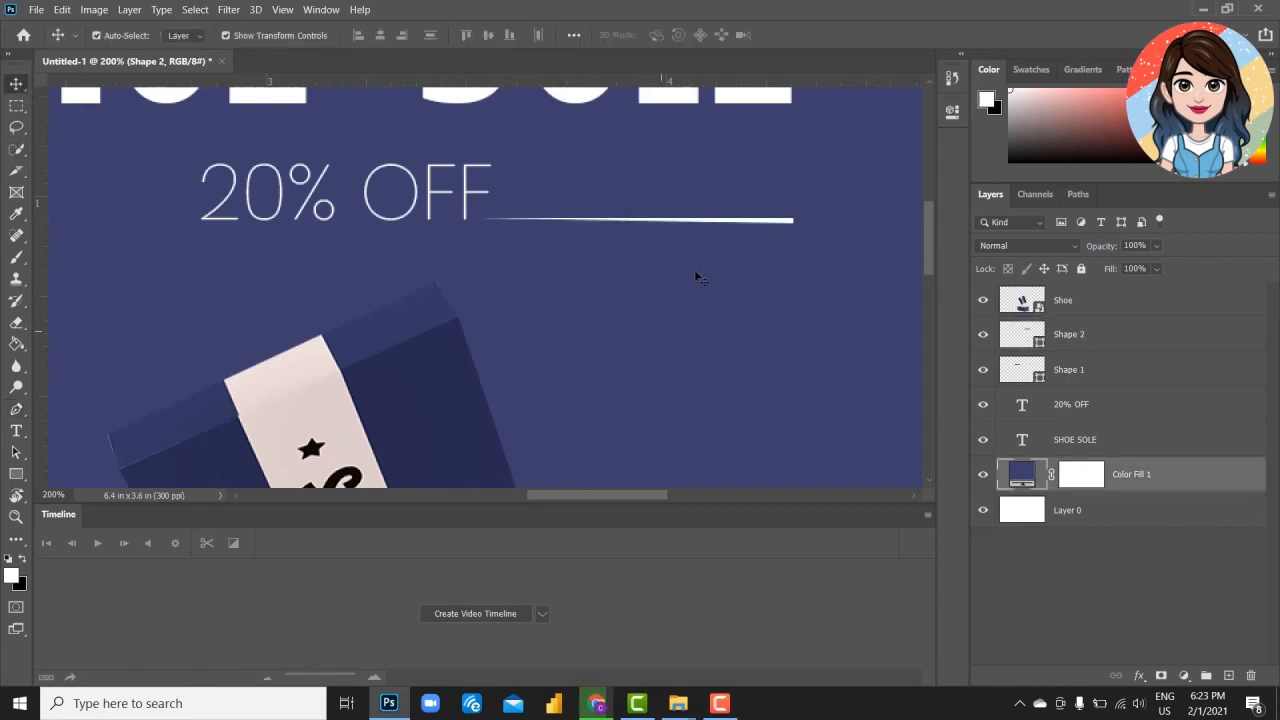
{"action": "left_click", "coordinate": [716, 221]}
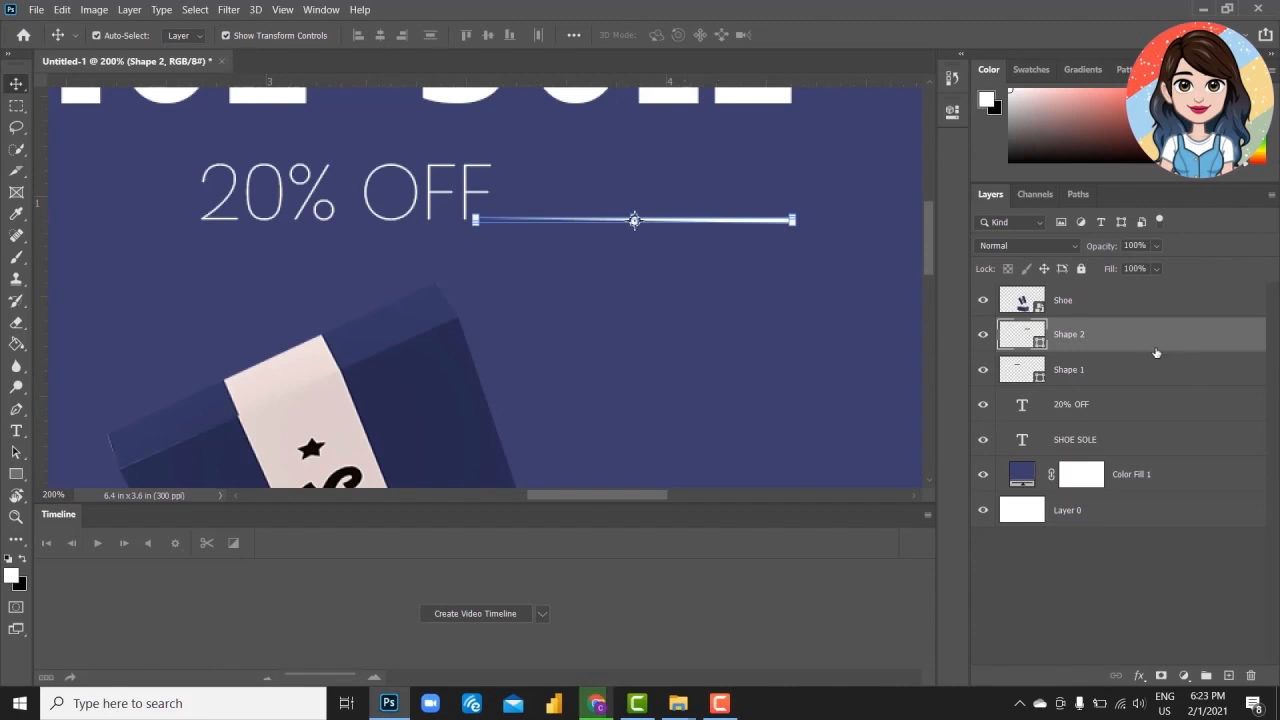
{"action": "key", "text": "Delete"}
{"action": "key", "text": "Delete"}
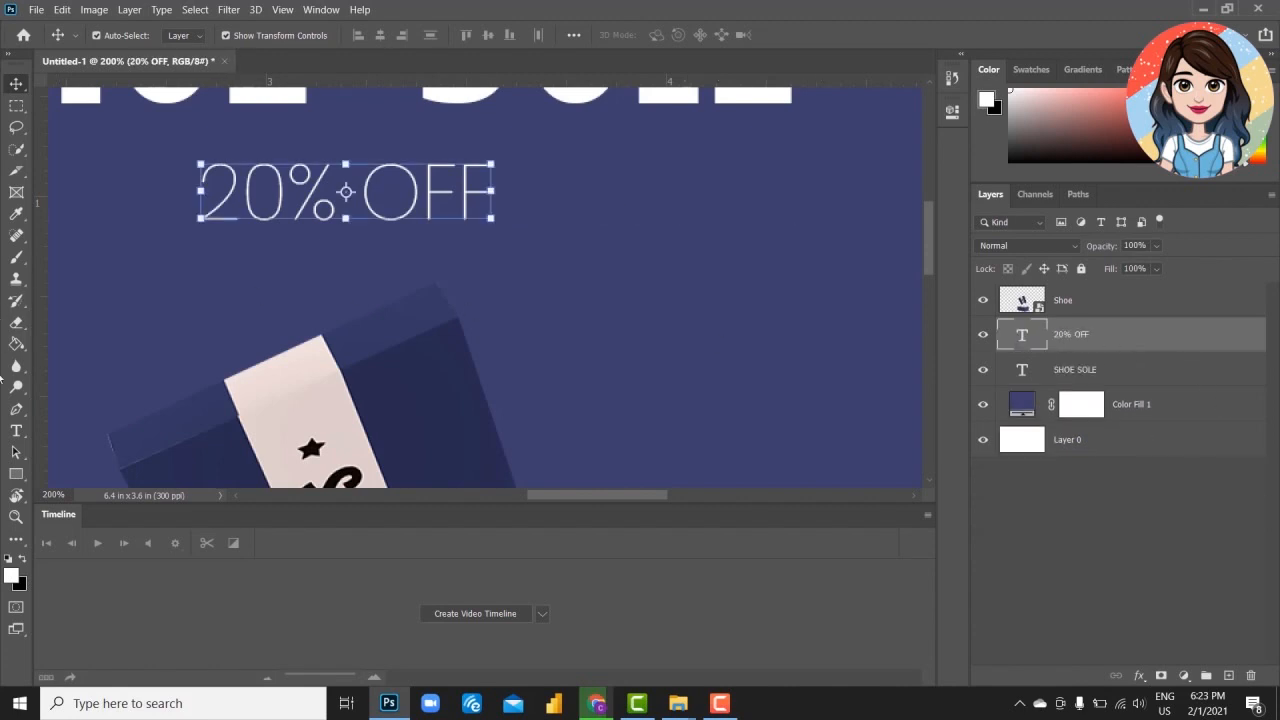
- Draw a thin white rectangle about 221 px wide and 6 px high from the end of the 20% OFF text rightward
{"action": "left_click", "coordinate": [16, 474]}
{"action": "left_click_drag", "start_coordinate": [489, 214], "coordinate": [788, 216]}
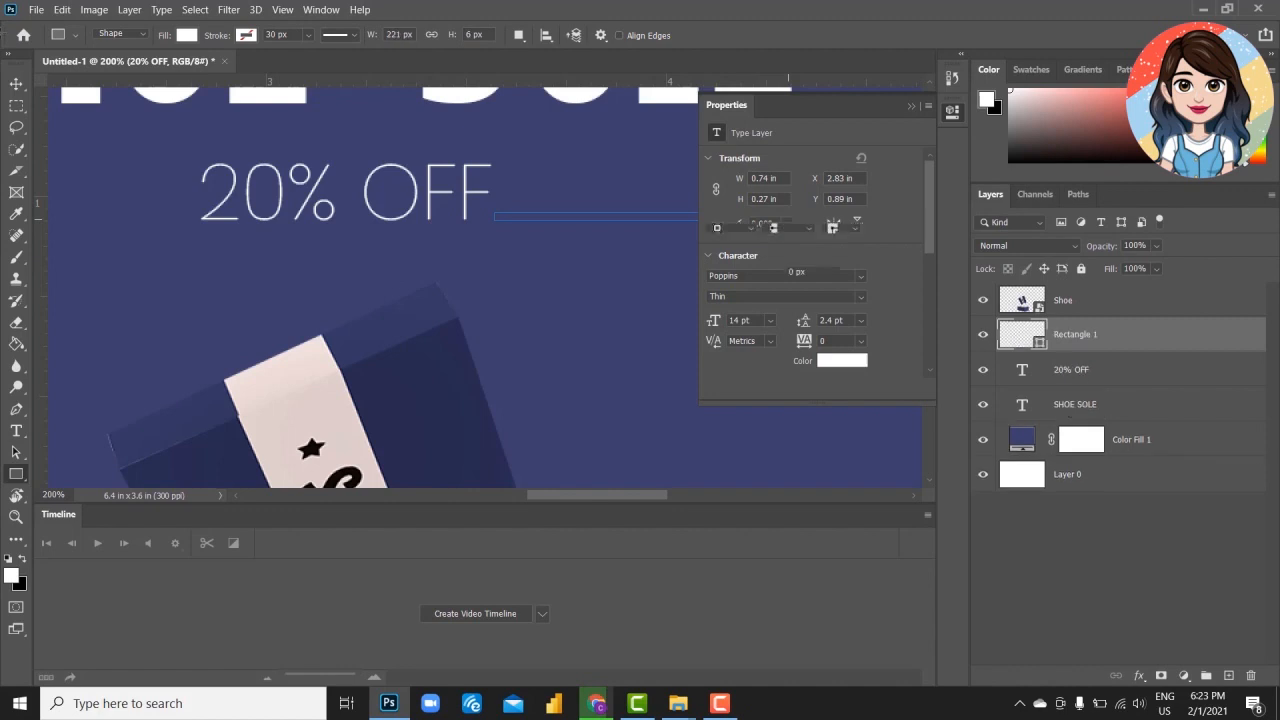
{"action": "key", "text": "v"}
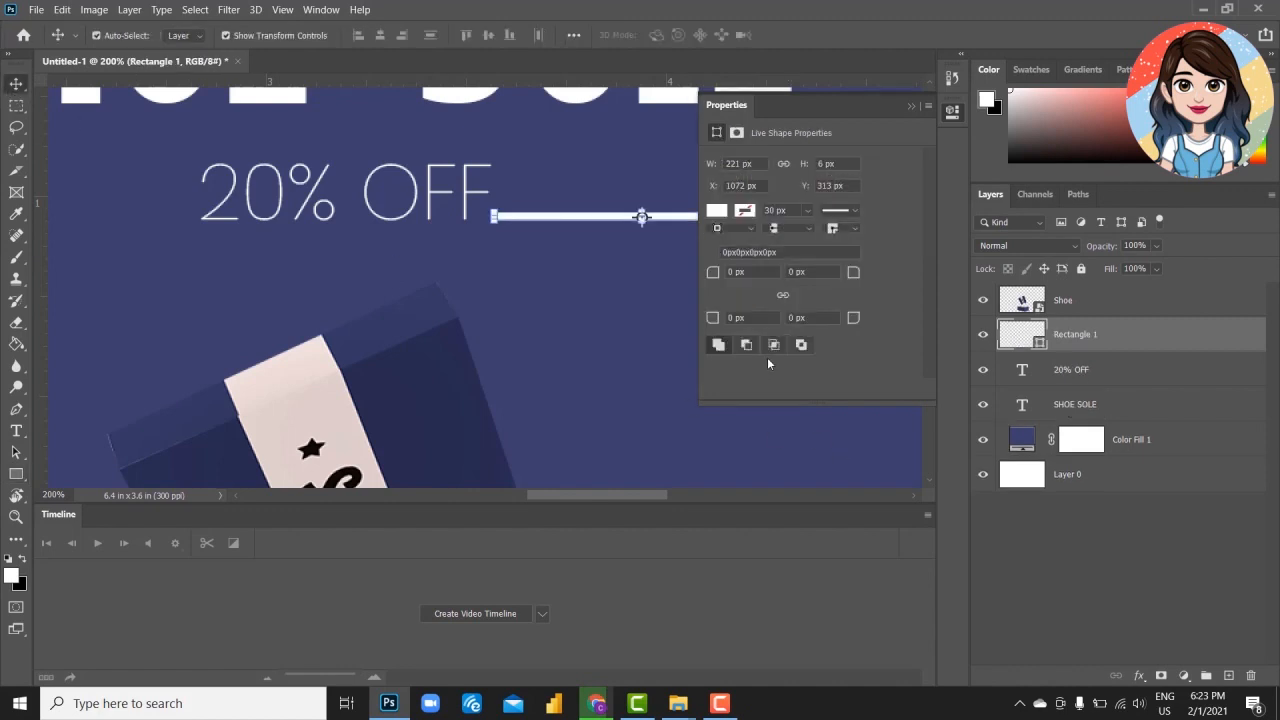
{"action": "key", "text": "ctrl+minus"}
{"action": "key", "text": "ctrl+minus"}
{"action": "left_click", "coordinate": [568, 330]}
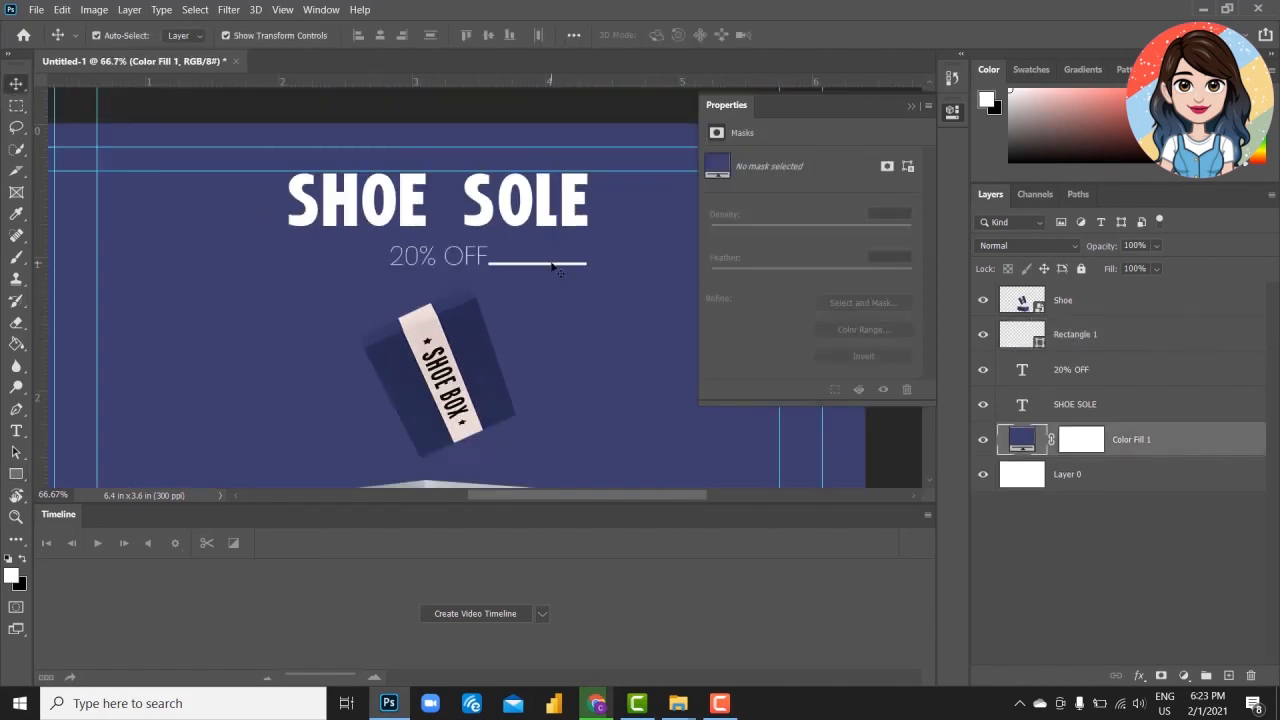
- Duplicate the thin white rectangle and place the copy level with it on the left side of the 20% OFF text
{"action": "left_click", "coordinate": [551, 266]}
{"action": "left_click_drag", "start_coordinate": [555, 270], "coordinate": [346, 265]}
{"action": "left_click", "coordinate": [347, 284]}
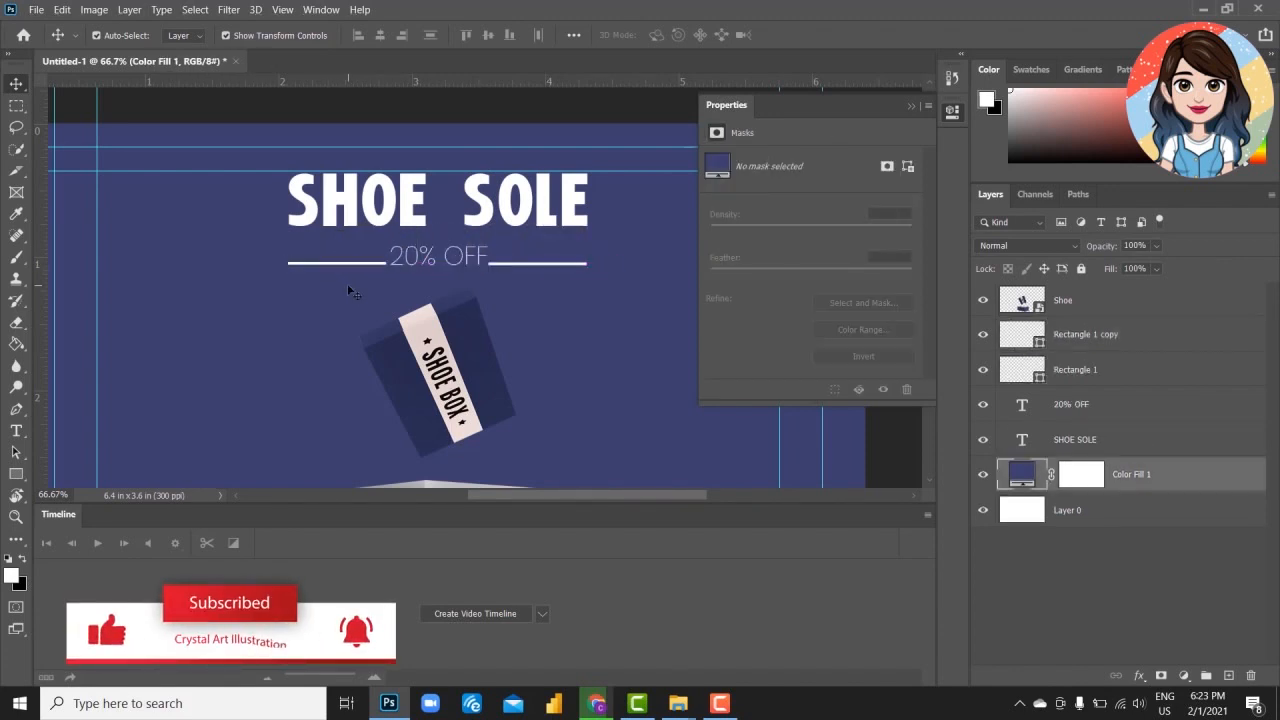
{"action": "scroll", "coordinate": [600, 295], "scroll_direction": "down", "scroll_amount": 1}
{"action": "key", "text": "ctrl+minus"}
{"action": "key", "text": "ctrl+minus"}
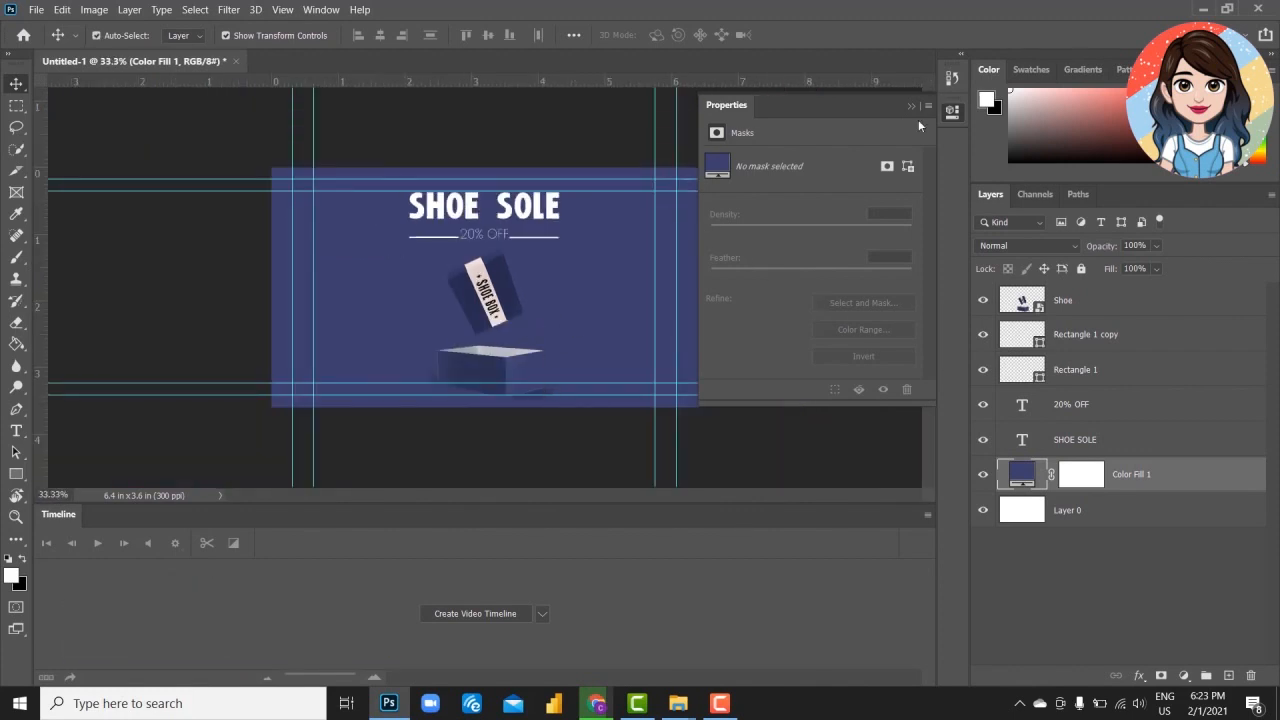
{"action": "left_click", "coordinate": [953, 116]}
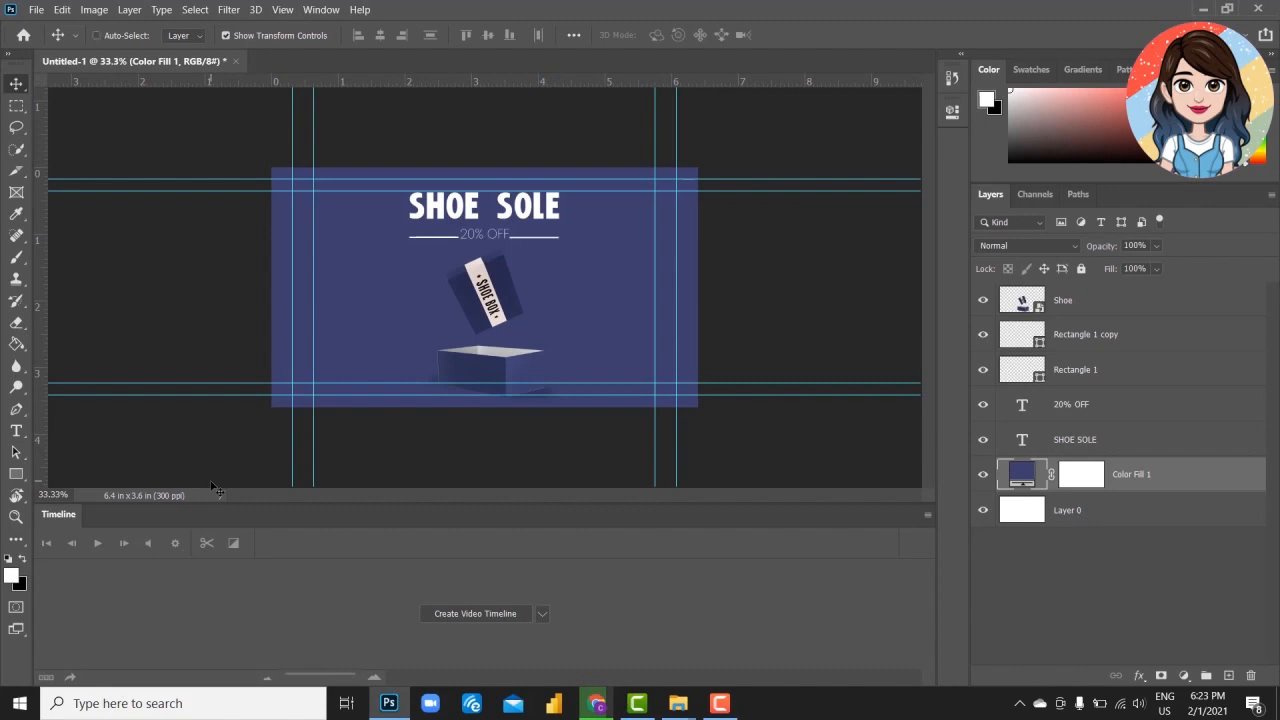
- Add the two-line text "PICK YOUR COOLR" in white 14 pt Poppins Thin to the left of the box lid
{"action": "key", "text": "ctrl+plus"}
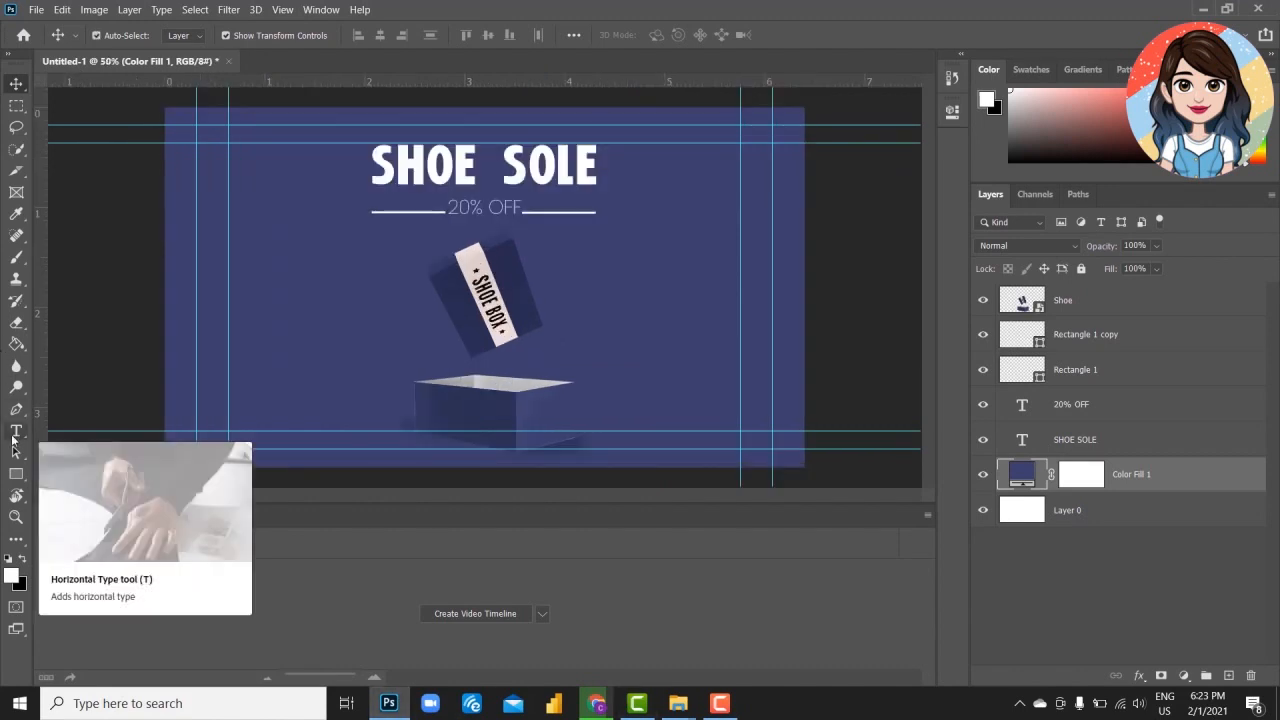
{"action": "left_click", "coordinate": [14, 438]}
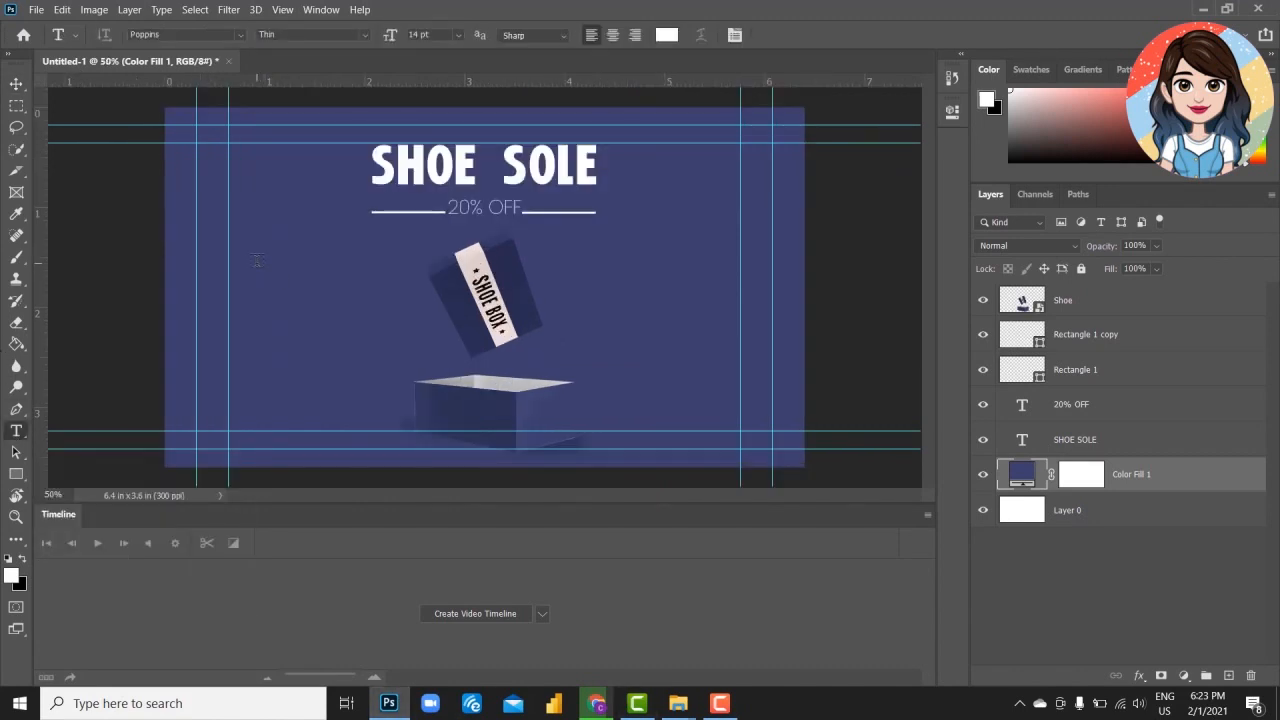
{"action": "left_click", "coordinate": [319, 307]}
{"action": "type", "text": "PIC"}
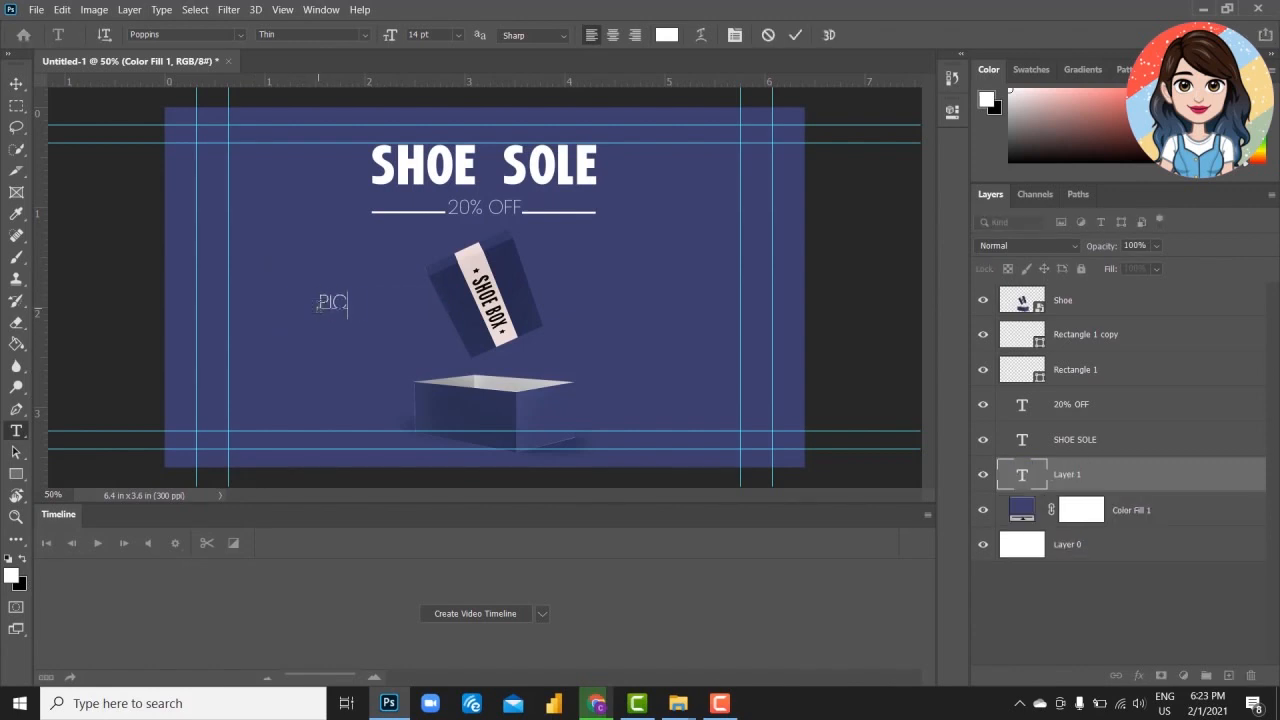
{"action": "type", "text": "K YOUR "}
{"action": "type", "text": "COLOR"}
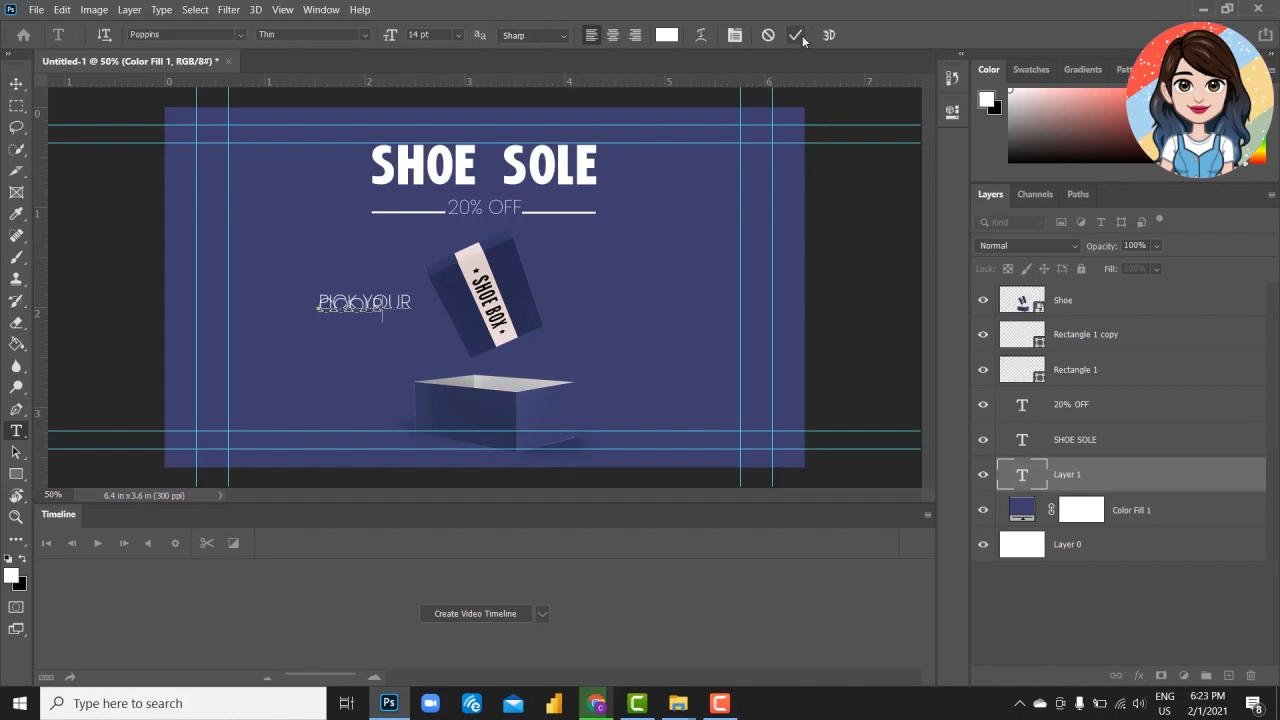
{"action": "left_click", "coordinate": [955, 109]}
{"action": "left_click", "coordinate": [955, 109]}
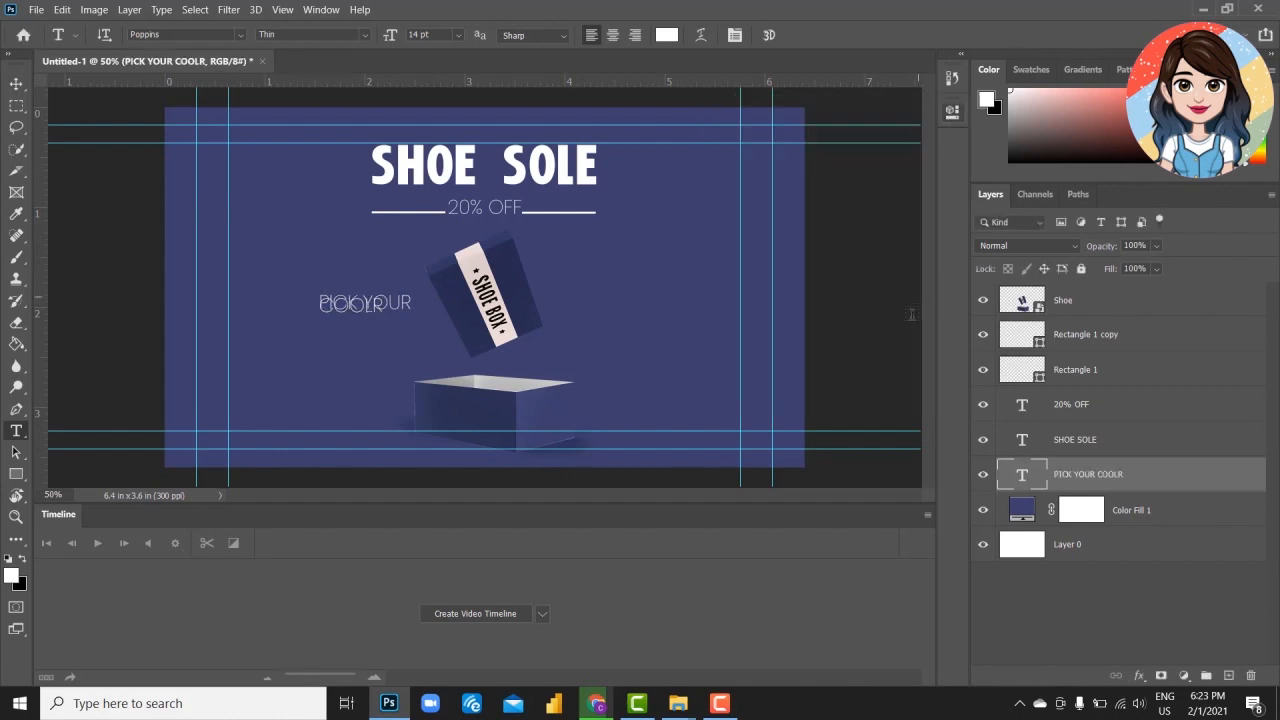
- Set the leading of the two-line PICK YOUR COOLR text to 14 pt
{"action": "left_click", "coordinate": [16, 83]}
{"action": "left_click", "coordinate": [952, 110]}
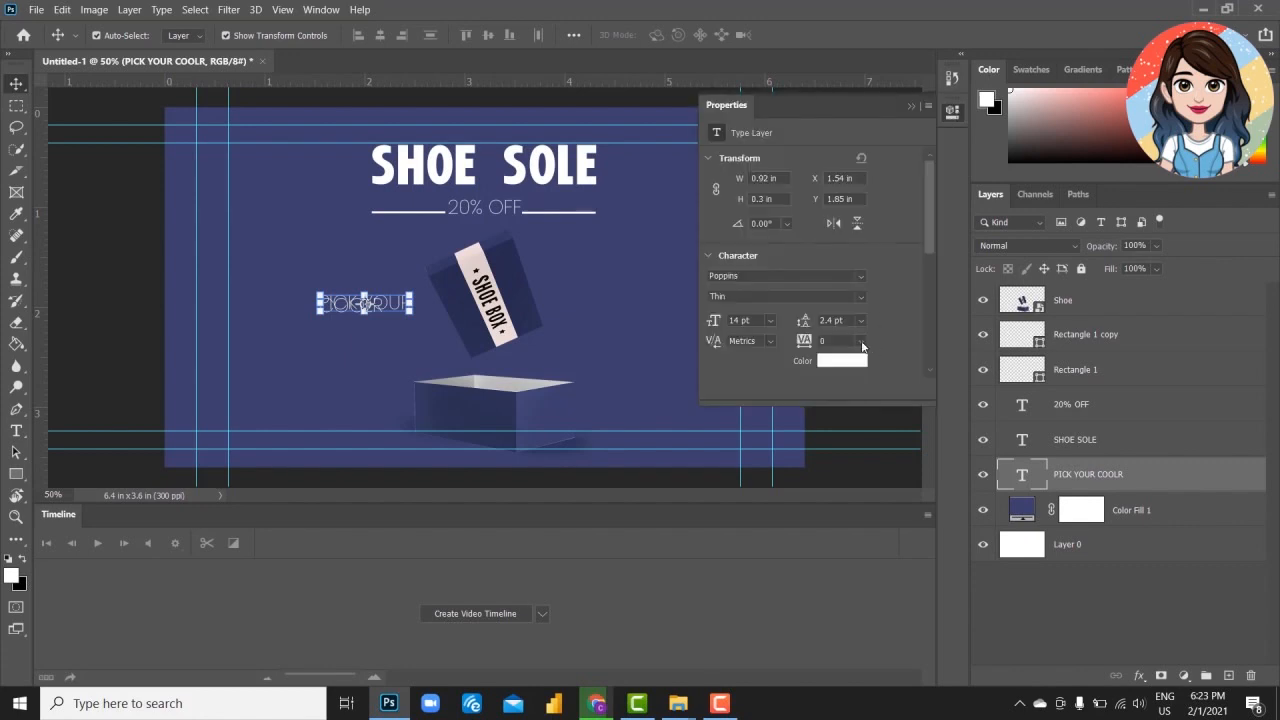
{"action": "left_click", "coordinate": [860, 321]}
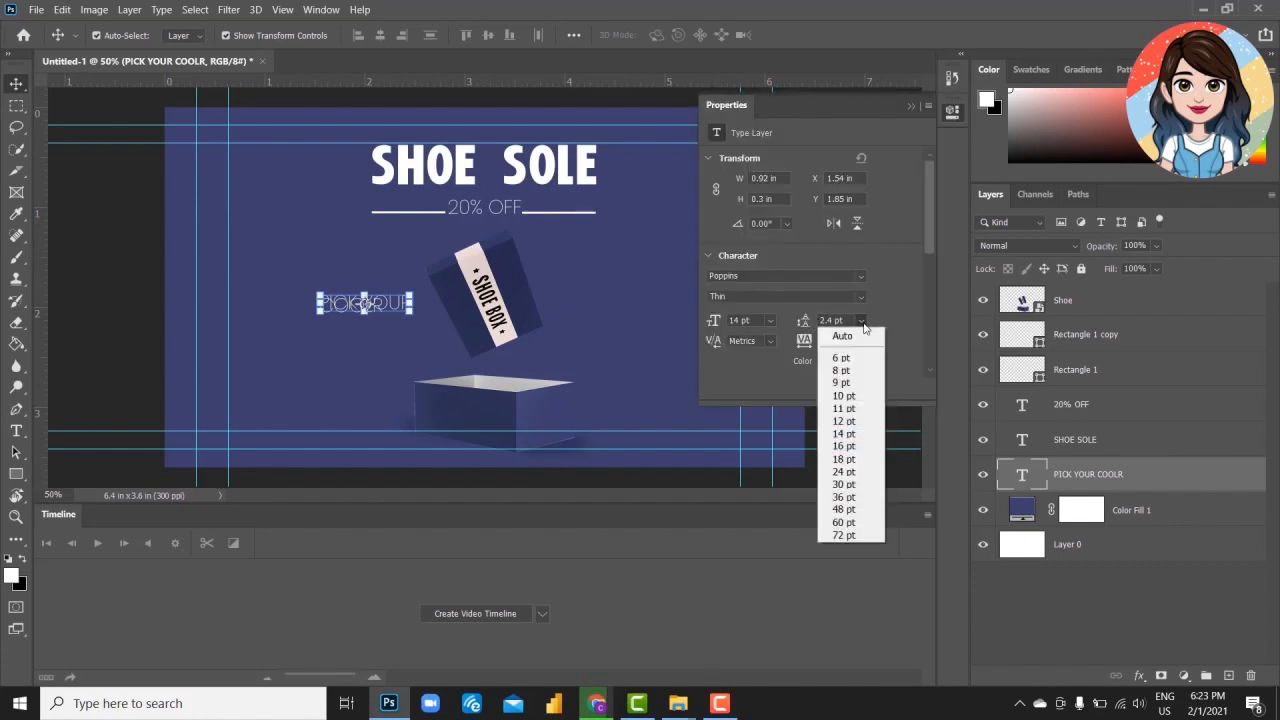
{"action": "left_click", "coordinate": [840, 433]}
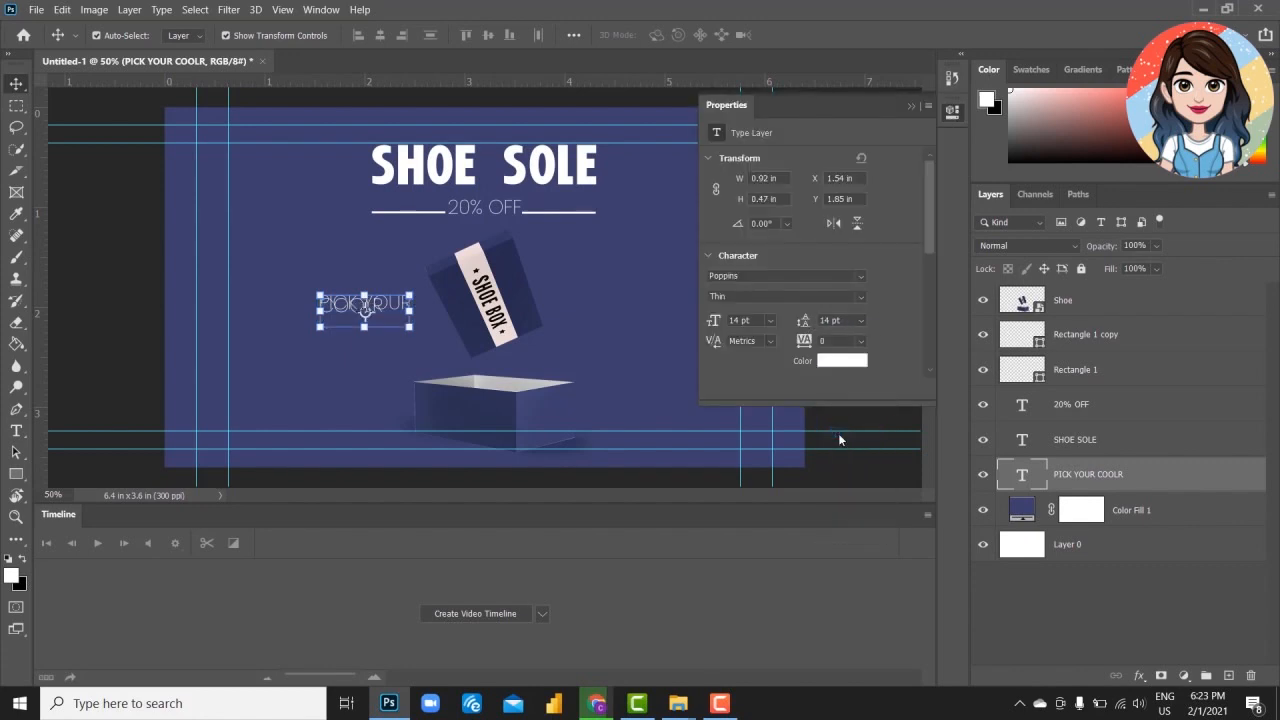
{"action": "left_click", "coordinate": [348, 386]}
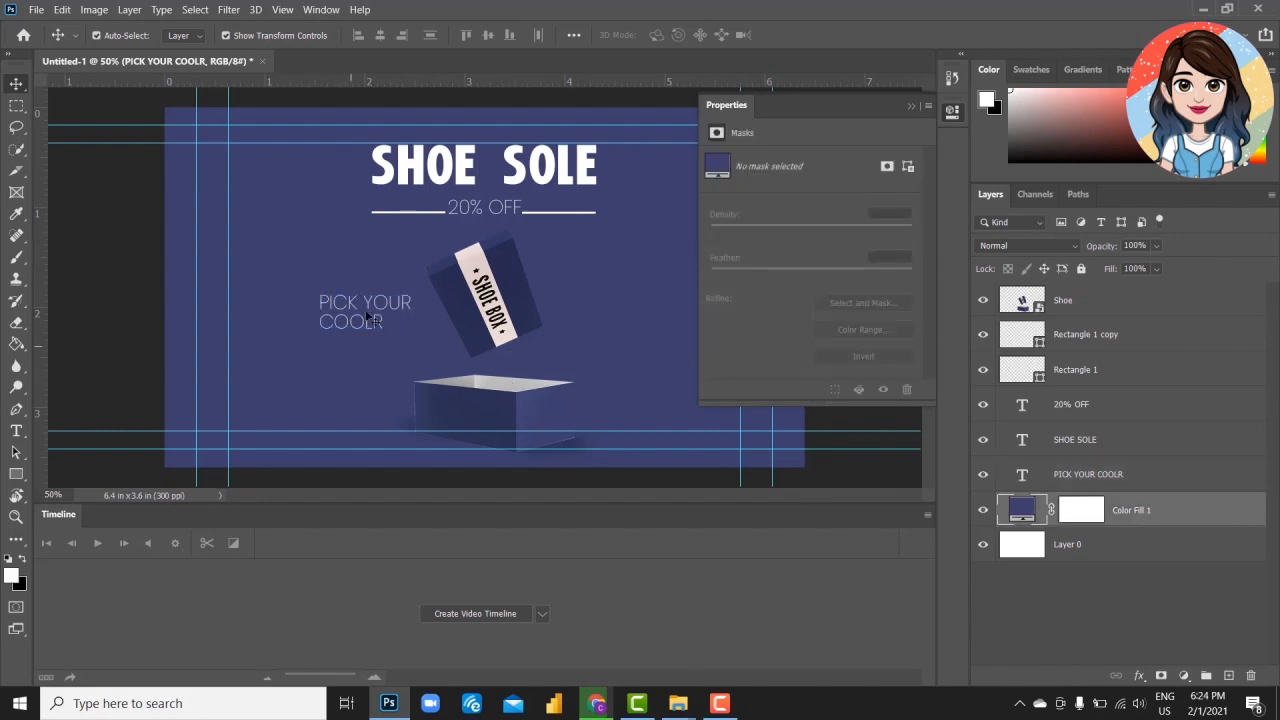
- Correct the second line of the PICK YOUR COOLR text to read "COLOR !"
{"action": "key", "text": "t"}
{"action": "left_click", "coordinate": [380, 320]}
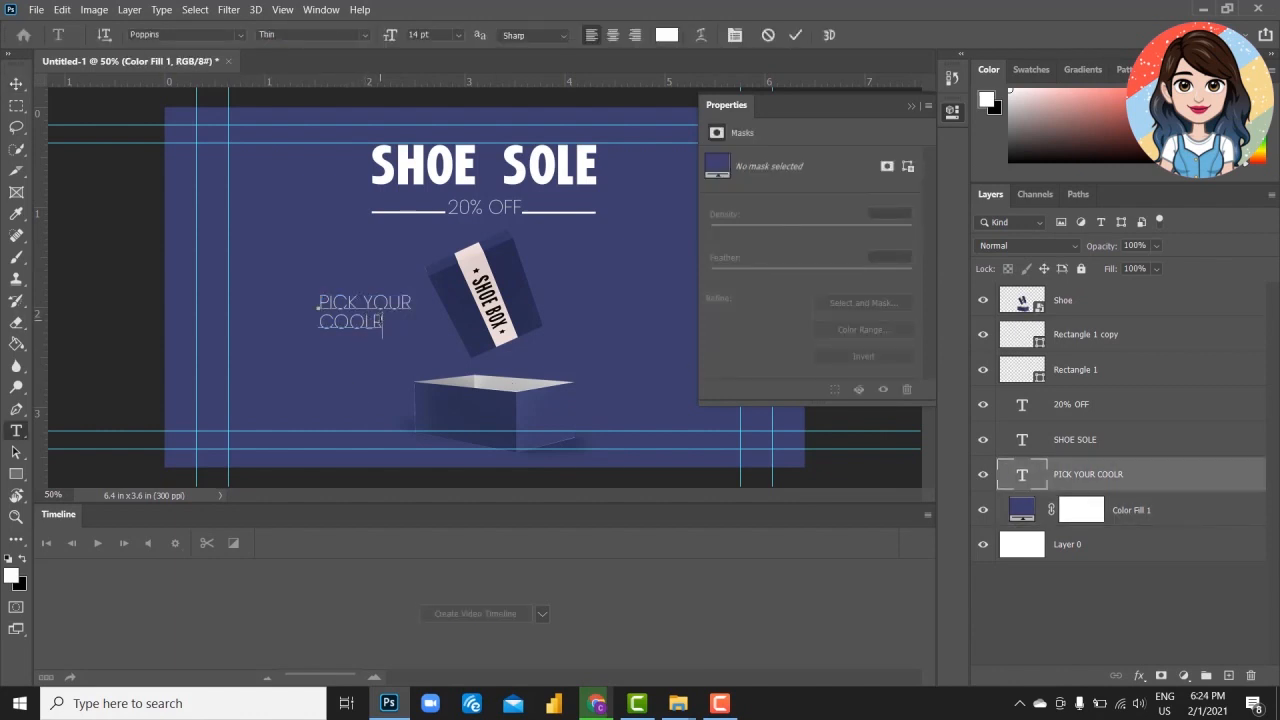
{"action": "key", "text": "BackSpace"}
{"action": "key", "text": "BackSpace"}
{"action": "key", "text": "BackSpace"}
{"action": "type", "text": "LOR"}
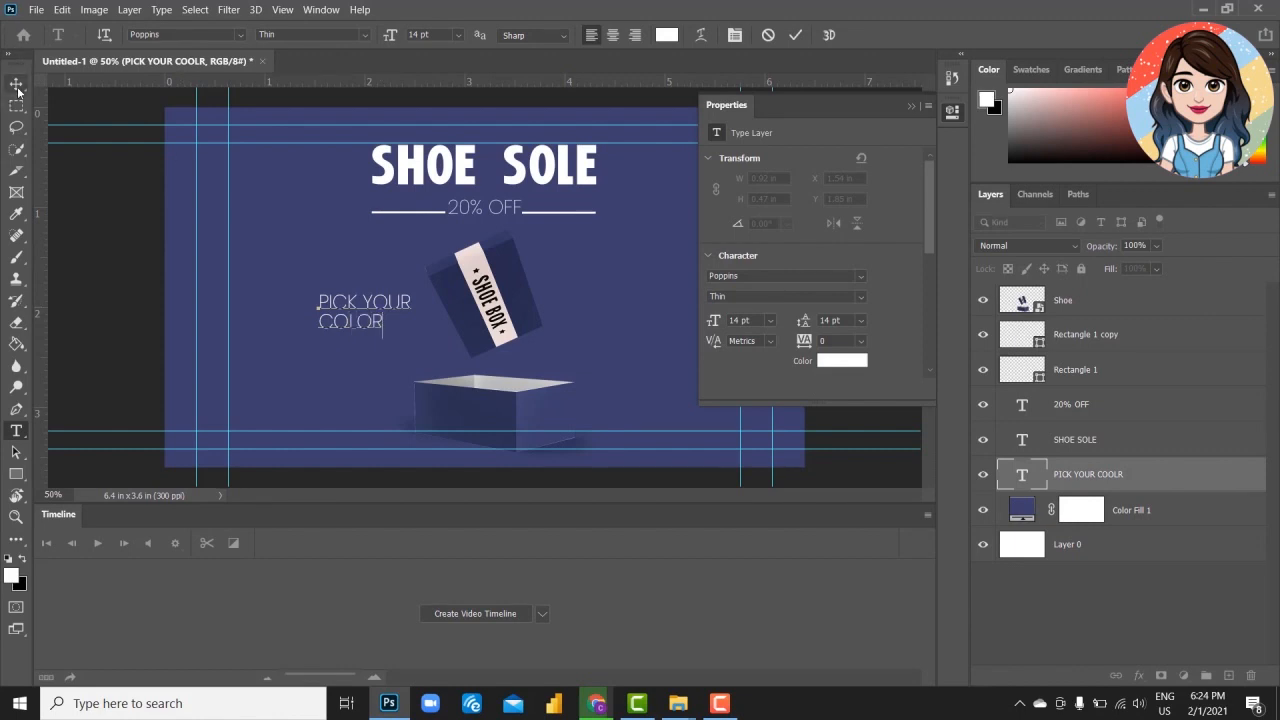
{"action": "type", "text": " !"}
{"action": "left_click", "coordinate": [795, 35]}
{"action": "left_click", "coordinate": [33, 90]}
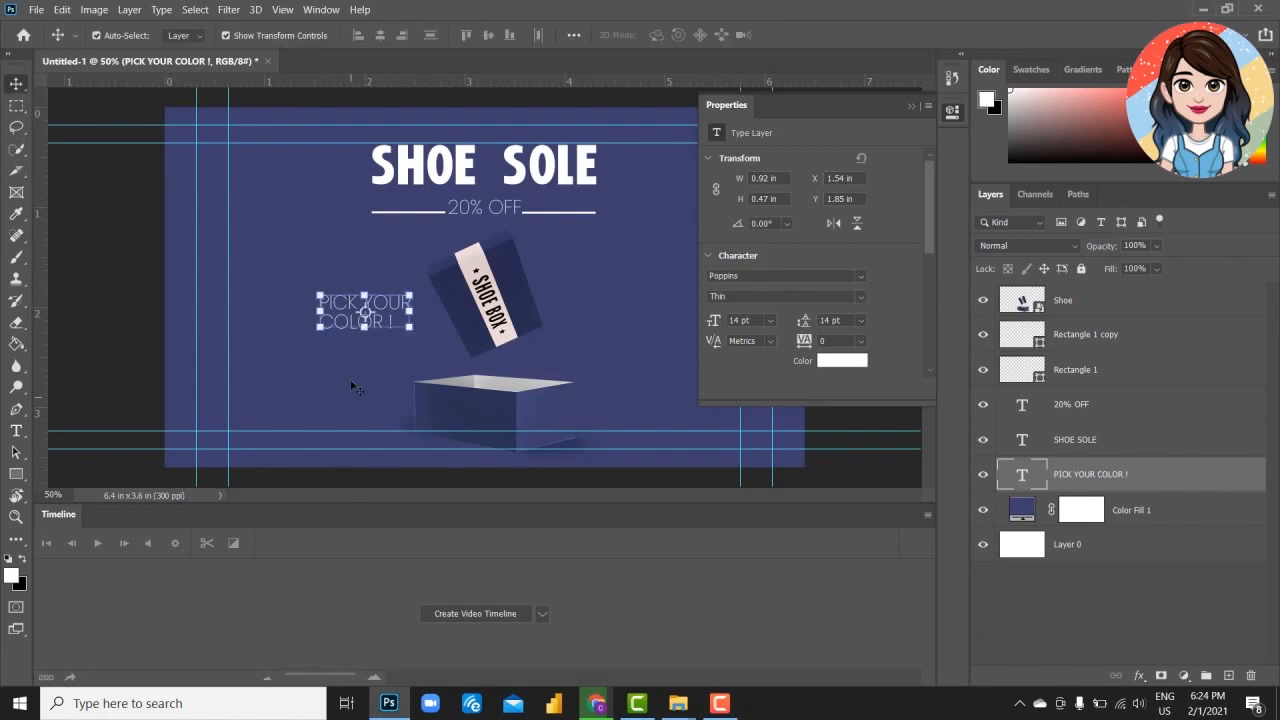
- Draw a rectangle about 81 px wide and 75 px high below the PICK YOUR COLOR ! text and fill it red
{"action": "left_click", "coordinate": [352, 386]}
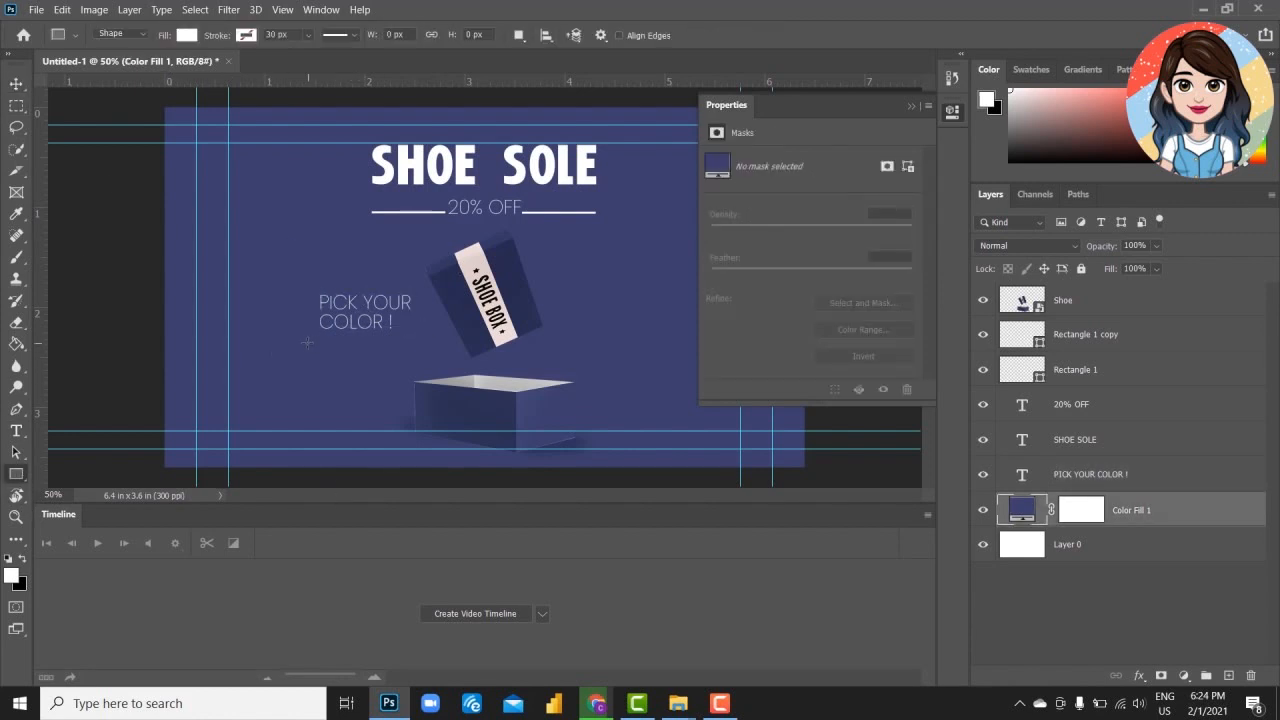
{"action": "left_click_drag", "start_coordinate": [297, 331], "coordinate": [324, 357]}
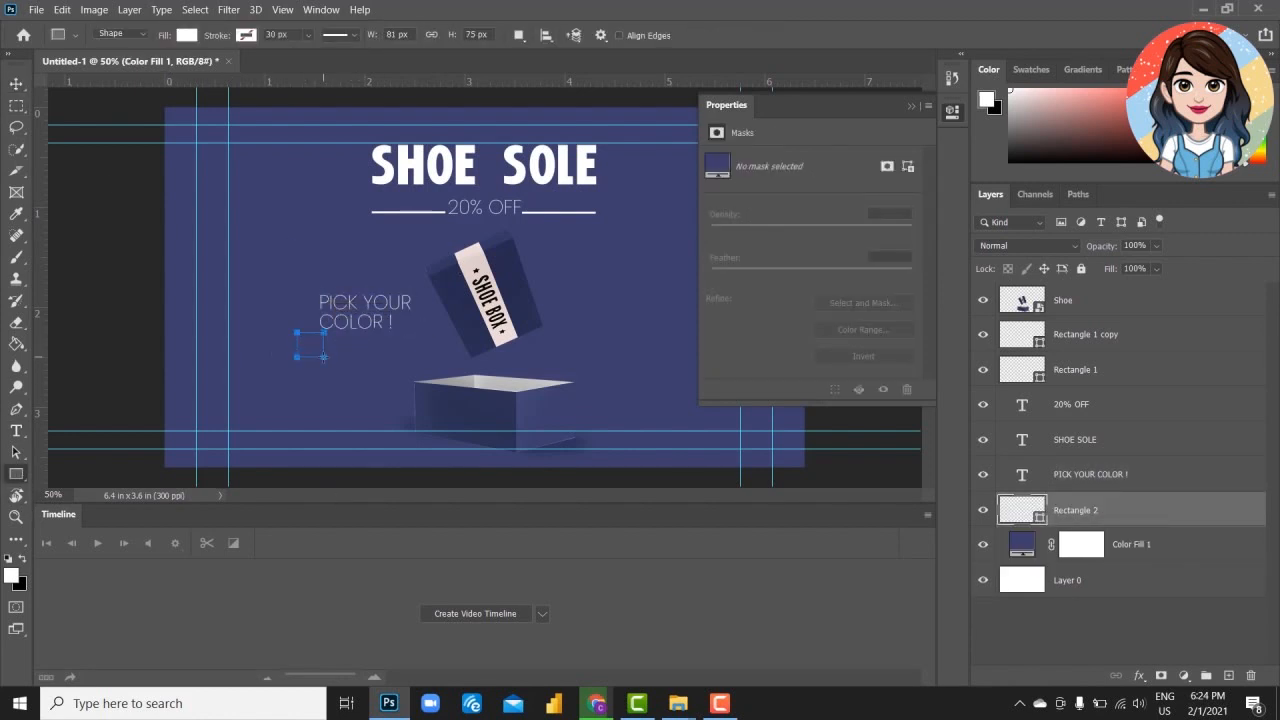
{"action": "left_click", "coordinate": [184, 36]}
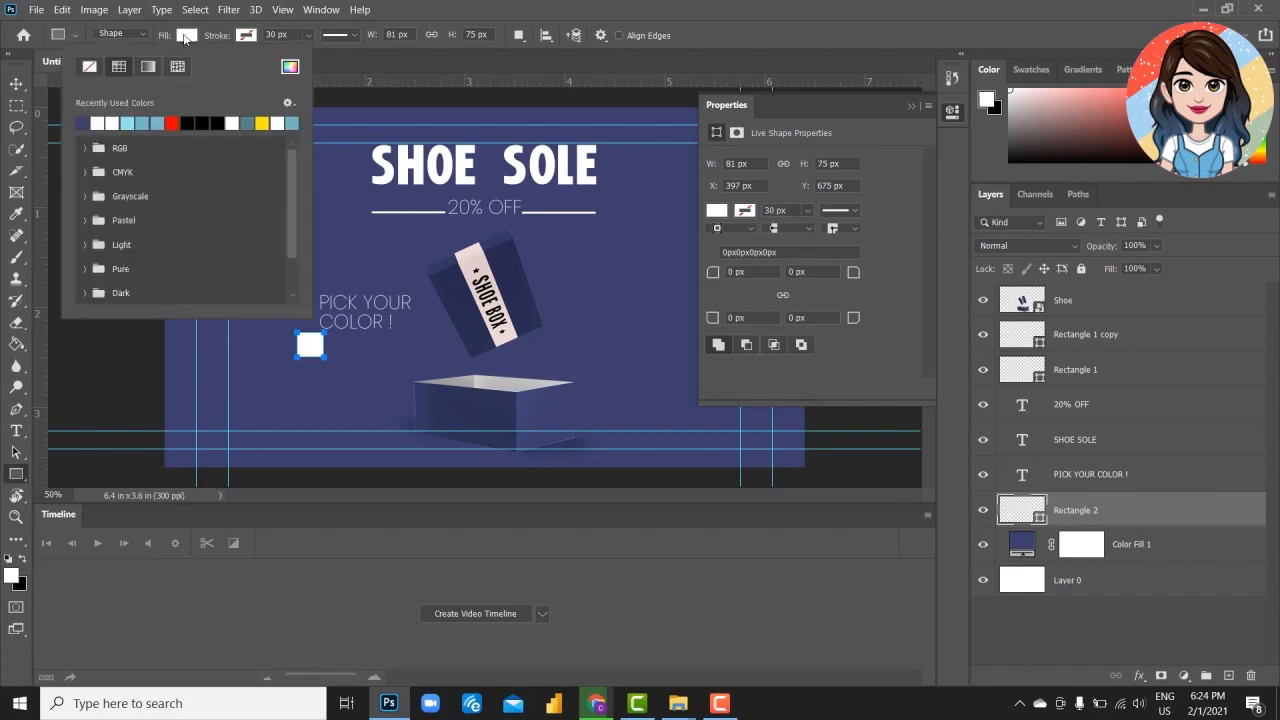
{"action": "left_click", "coordinate": [172, 122]}
{"action": "key", "text": "v"}
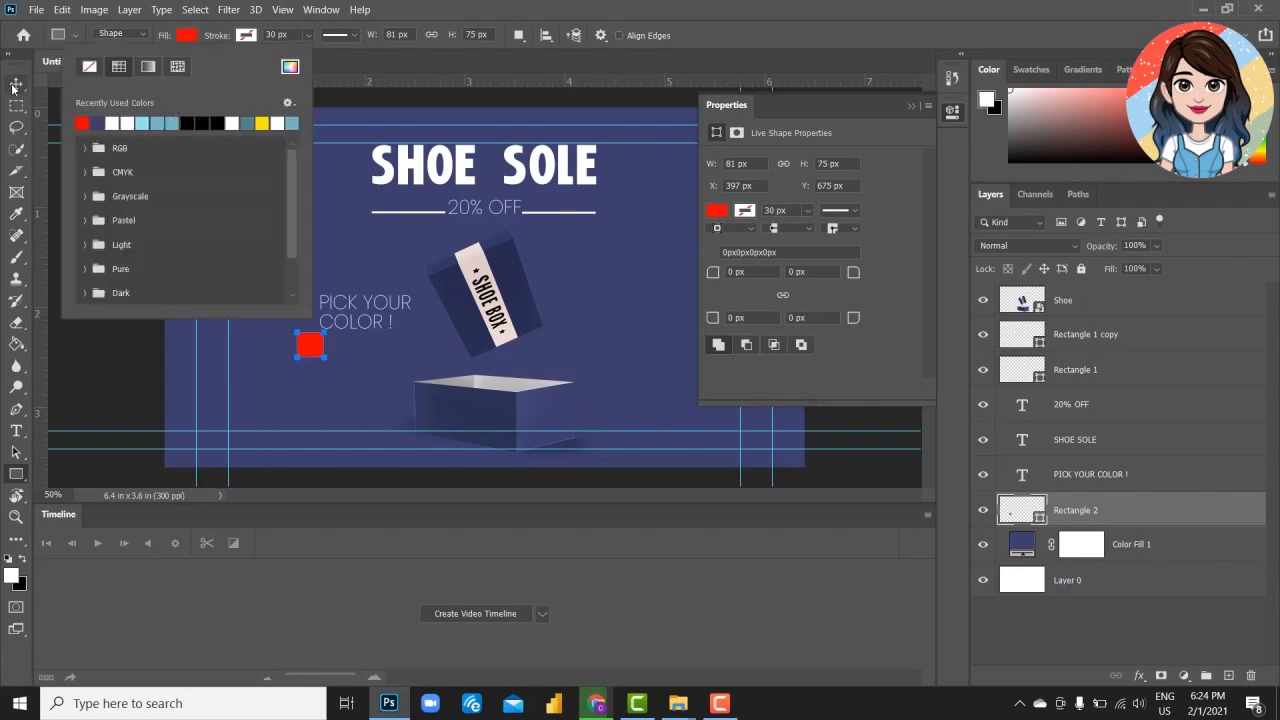
{"action": "left_click", "coordinate": [320, 390]}
{"action": "left_click", "coordinate": [310, 345]}
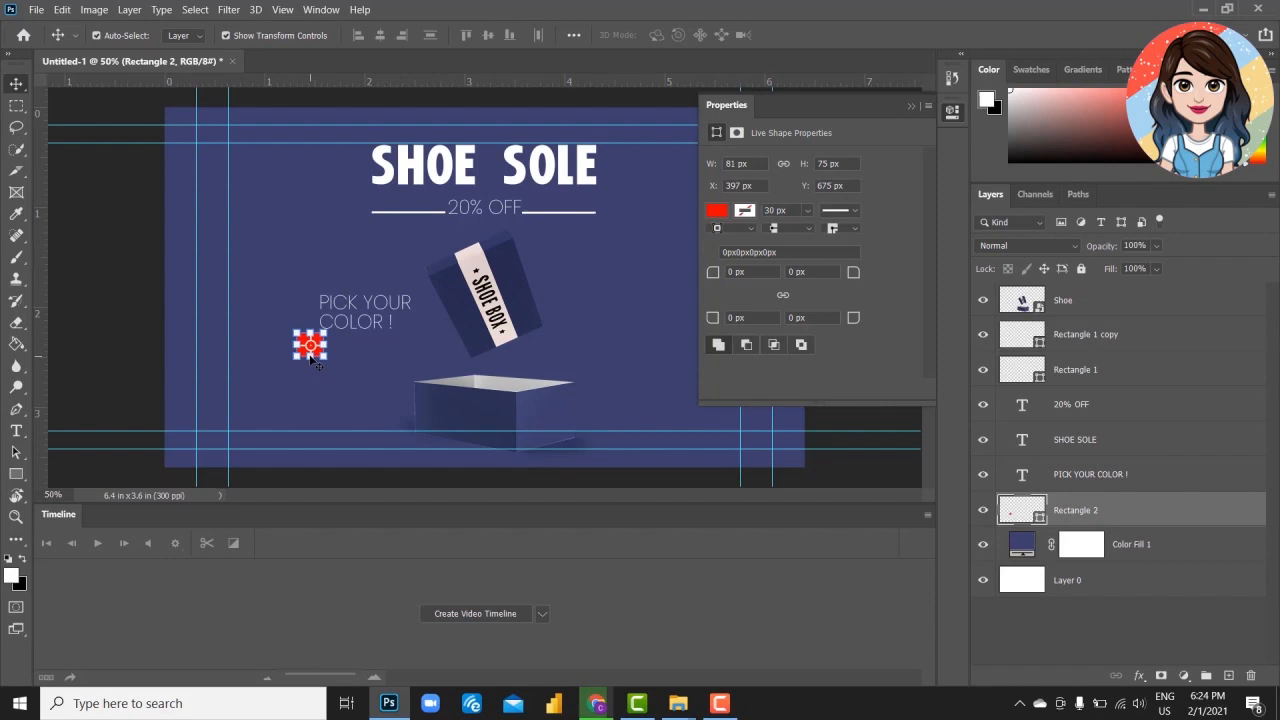
{"action": "left_click_drag", "start_coordinate": [310, 342], "coordinate": [340, 342]}
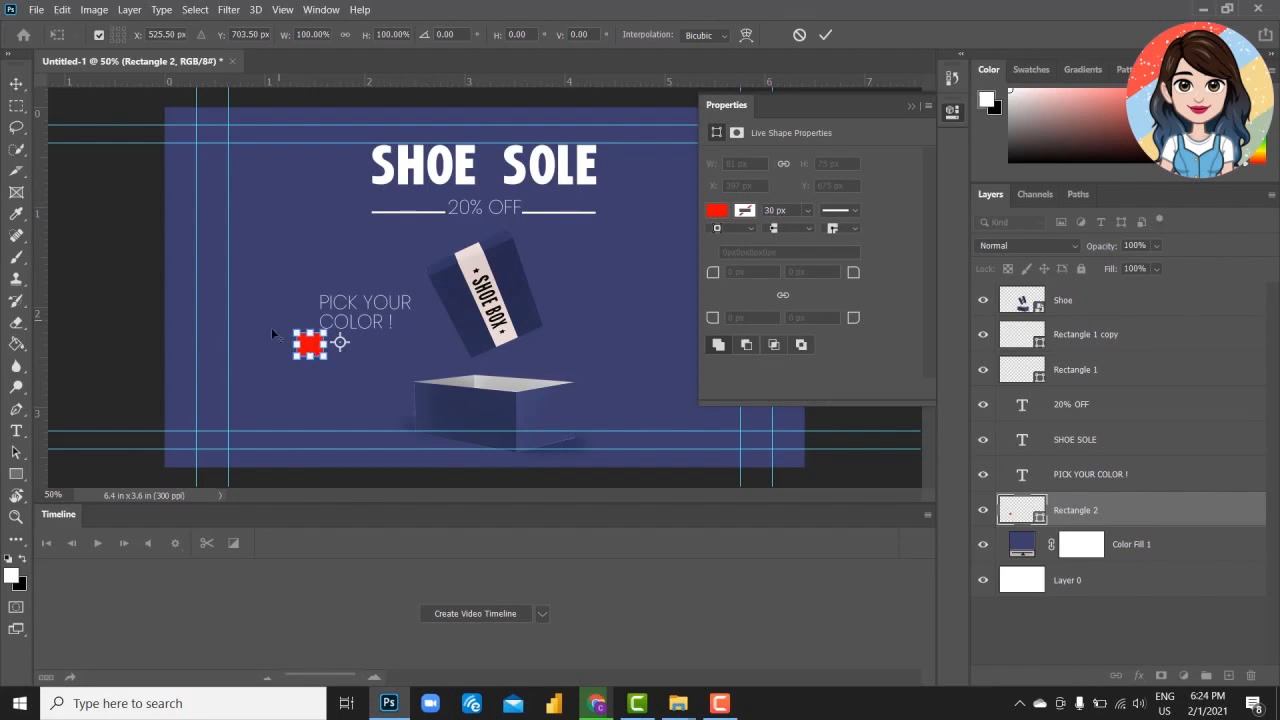
{"action": "left_click", "coordinate": [825, 34]}
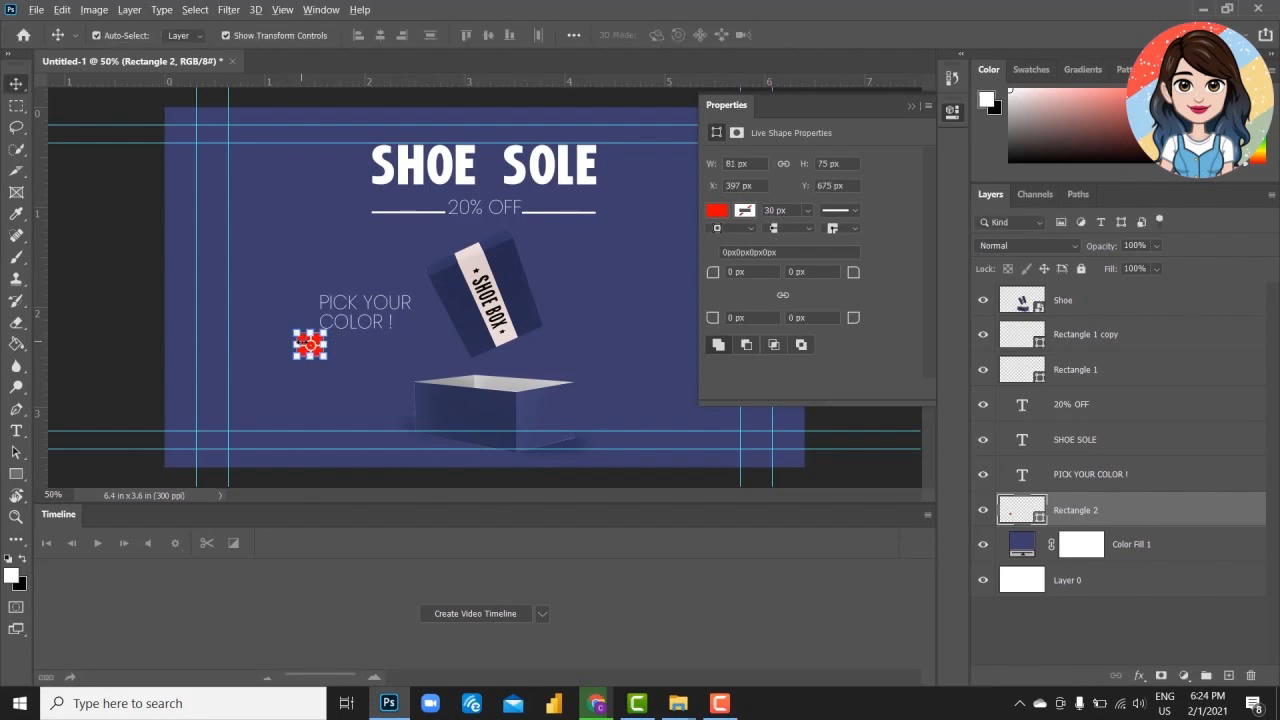
- Duplicate the red square twice, placing one copy level on its left and one level on its right
{"action": "key", "text": "ctrl+1"}
{"action": "left_click_drag", "start_coordinate": [248, 440], "coordinate": [328, 258]}
{"action": "left_click_drag", "start_coordinate": [207, 214], "coordinate": [303, 218]}
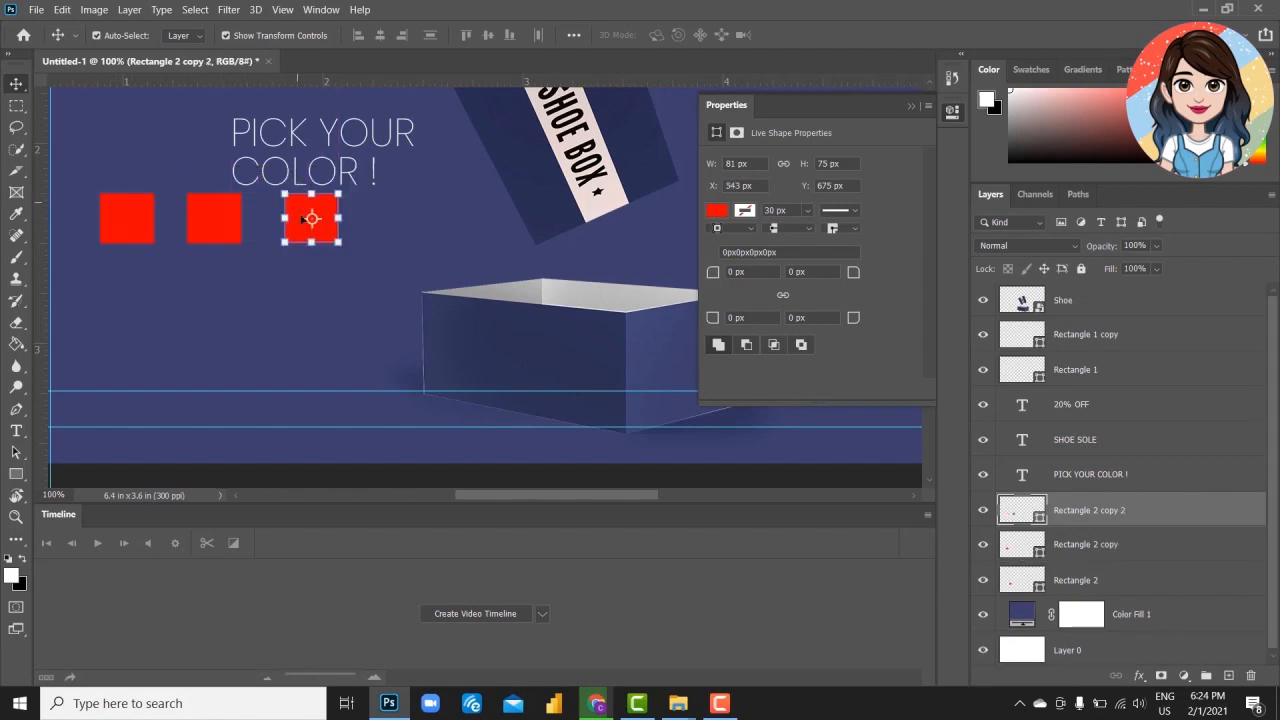
- Select the three red square layers and distribute them evenly by their horizontal centers
{"action": "left_click", "coordinate": [104, 199]}
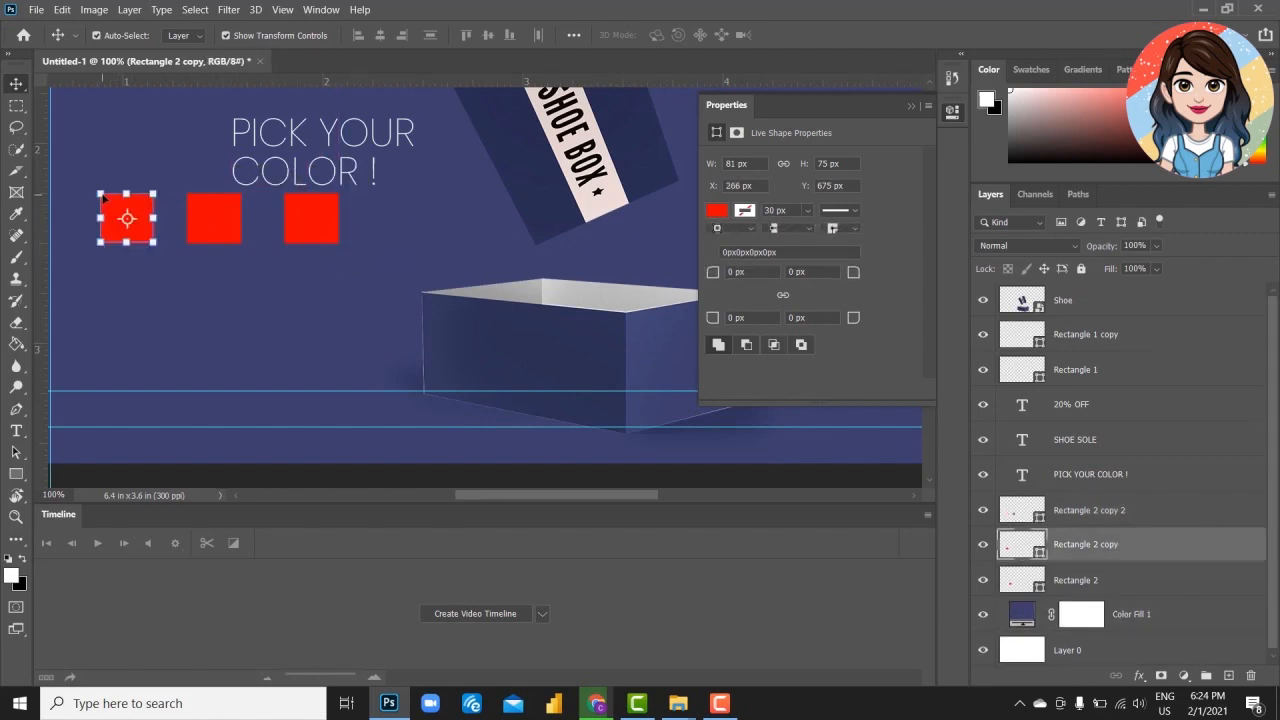
{"action": "left_click", "coordinate": [1120, 590]}
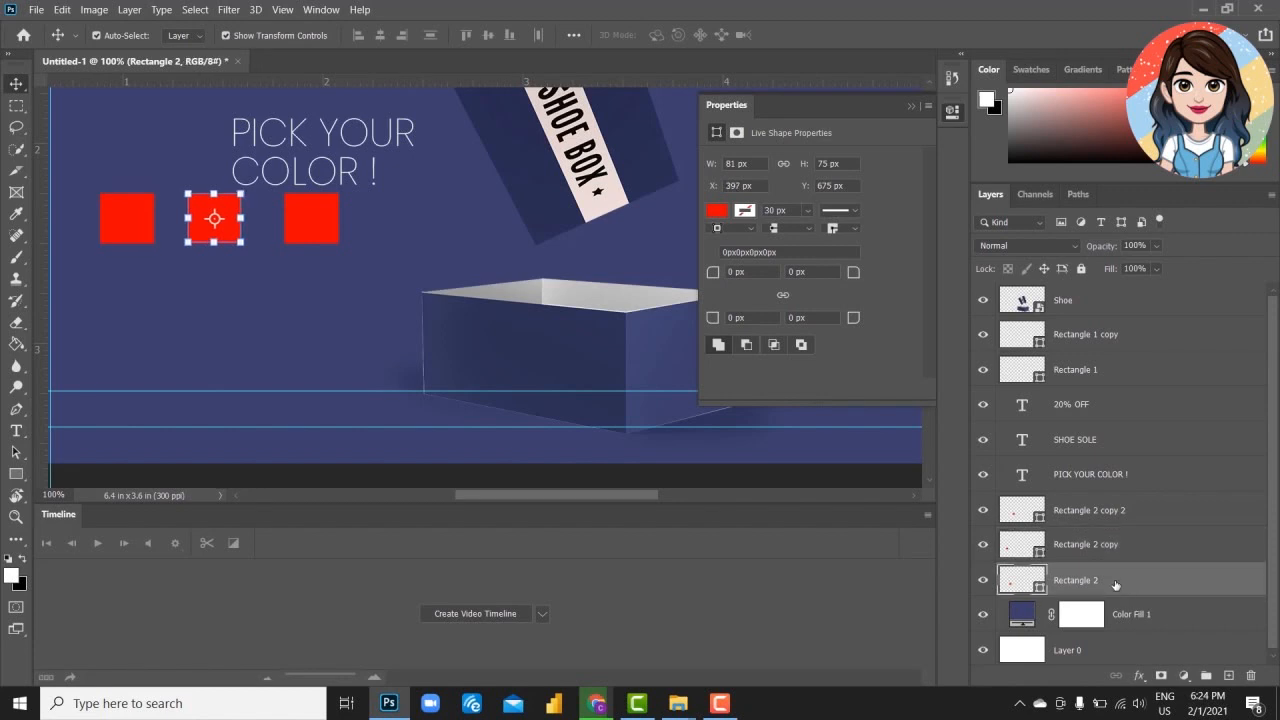
{"action": "left_click", "coordinate": [1098, 548], "text": "ctrl"}
{"action": "left_click", "coordinate": [1092, 508], "text": "ctrl"}
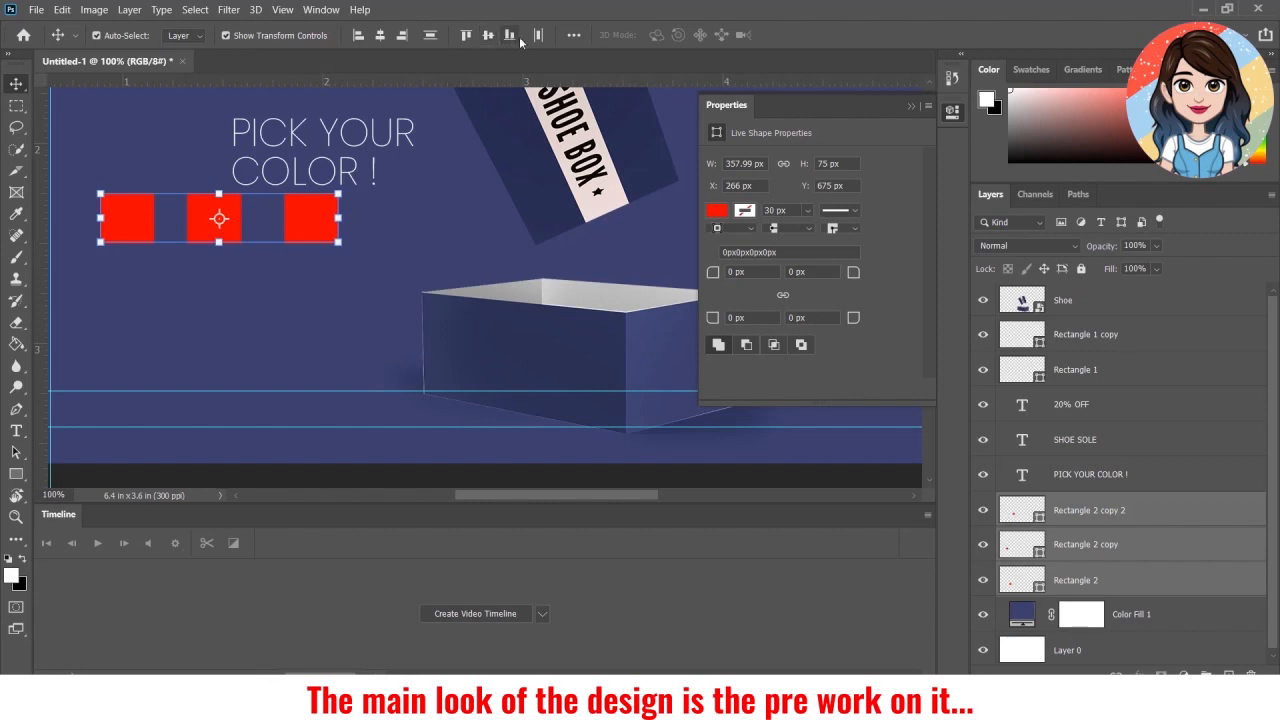
{"action": "left_click", "coordinate": [573, 36]}
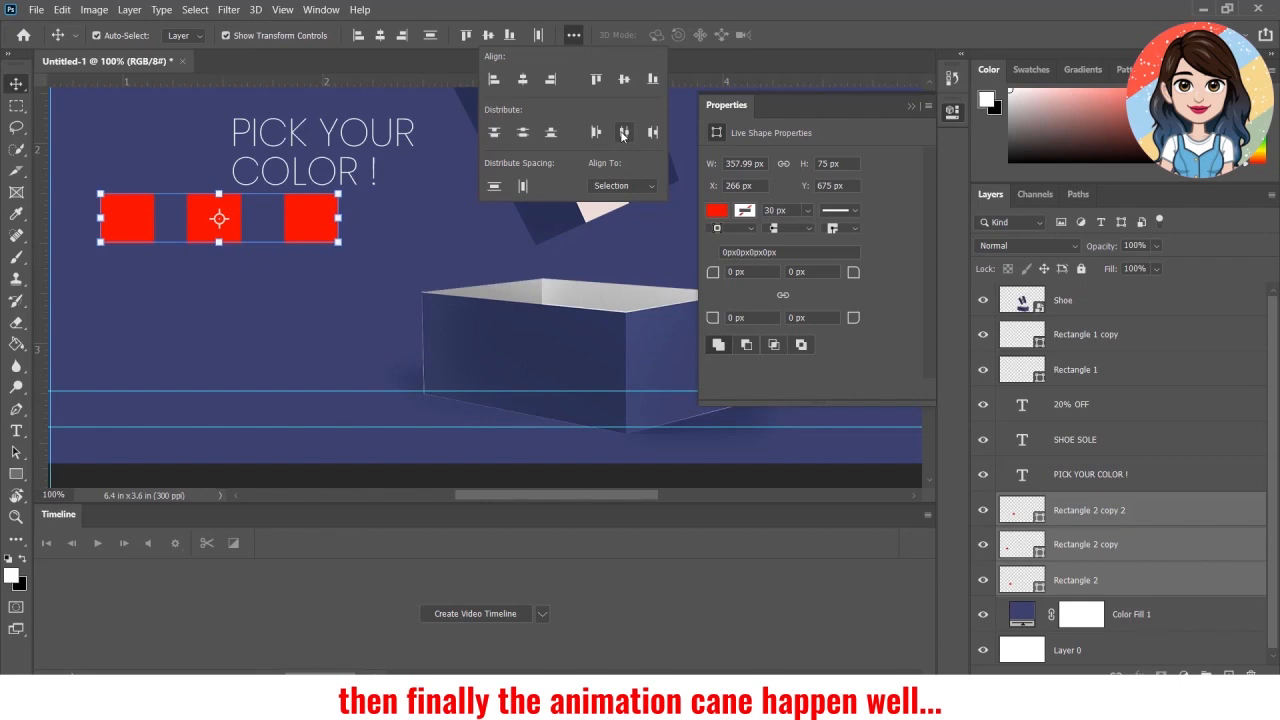
{"action": "left_click", "coordinate": [280, 289]}
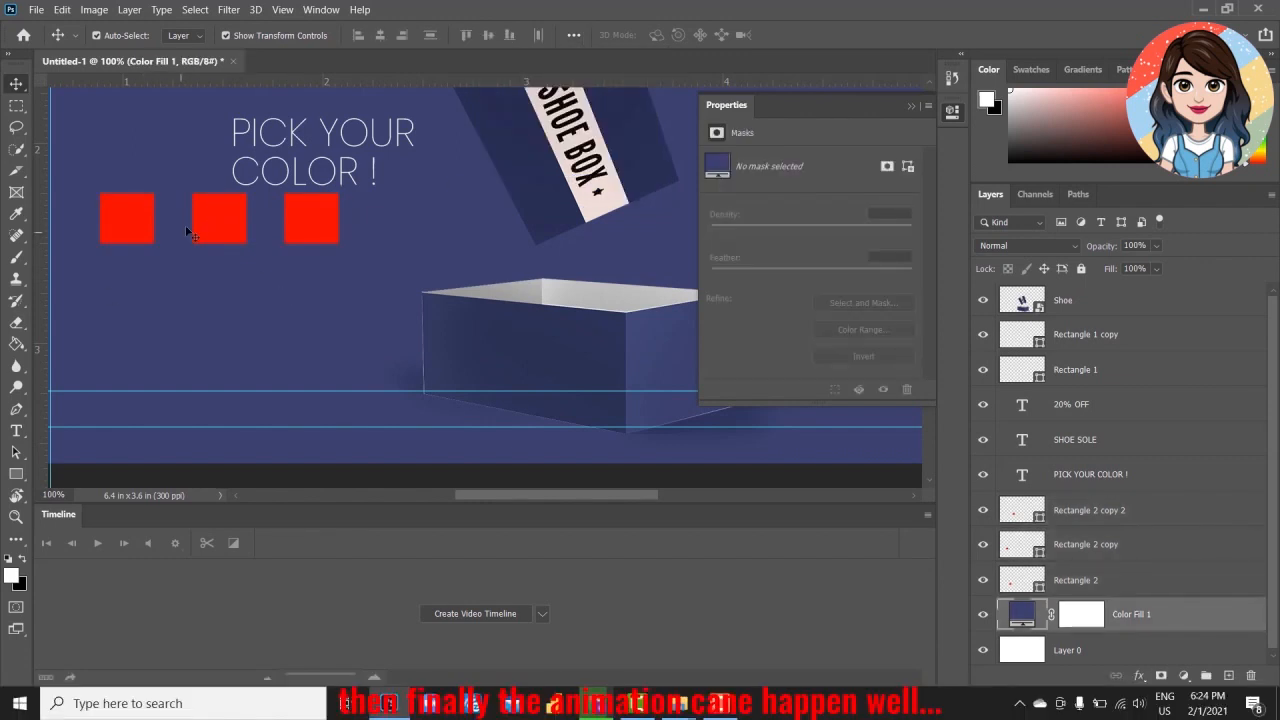
- Change the fill of the middle red square to white
{"action": "left_click", "coordinate": [212, 219]}
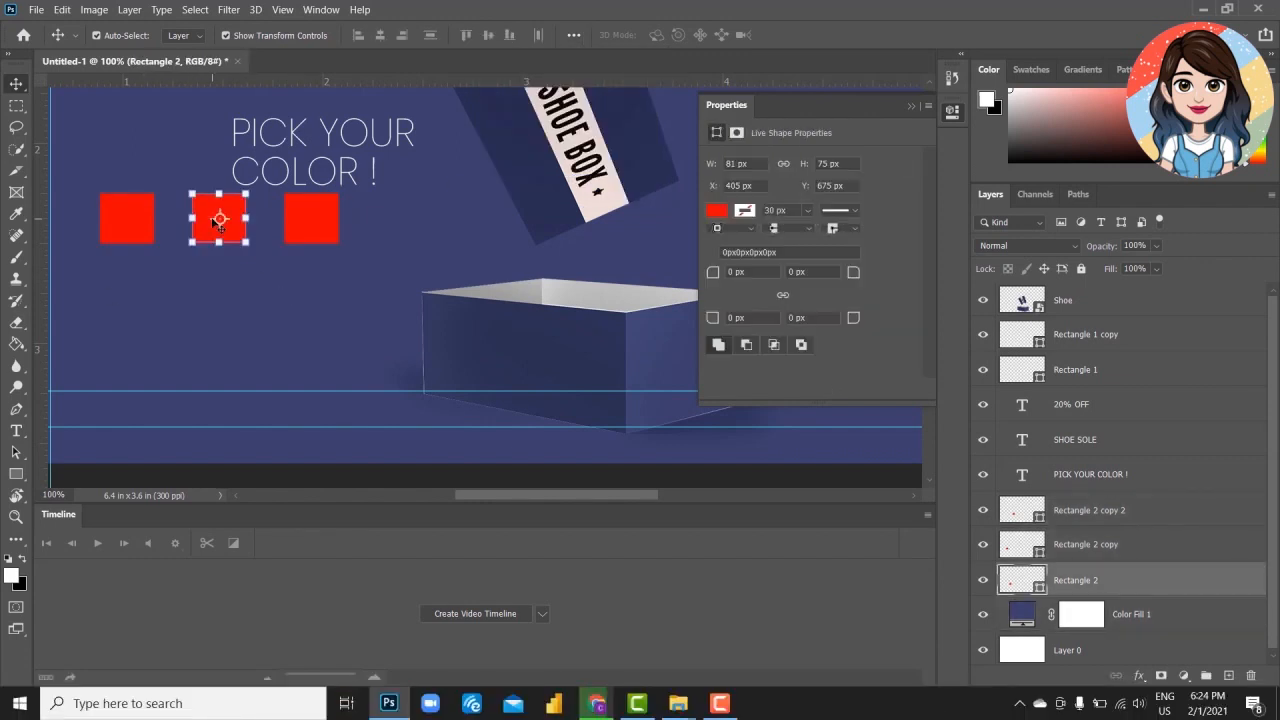
{"action": "left_click", "coordinate": [726, 214]}
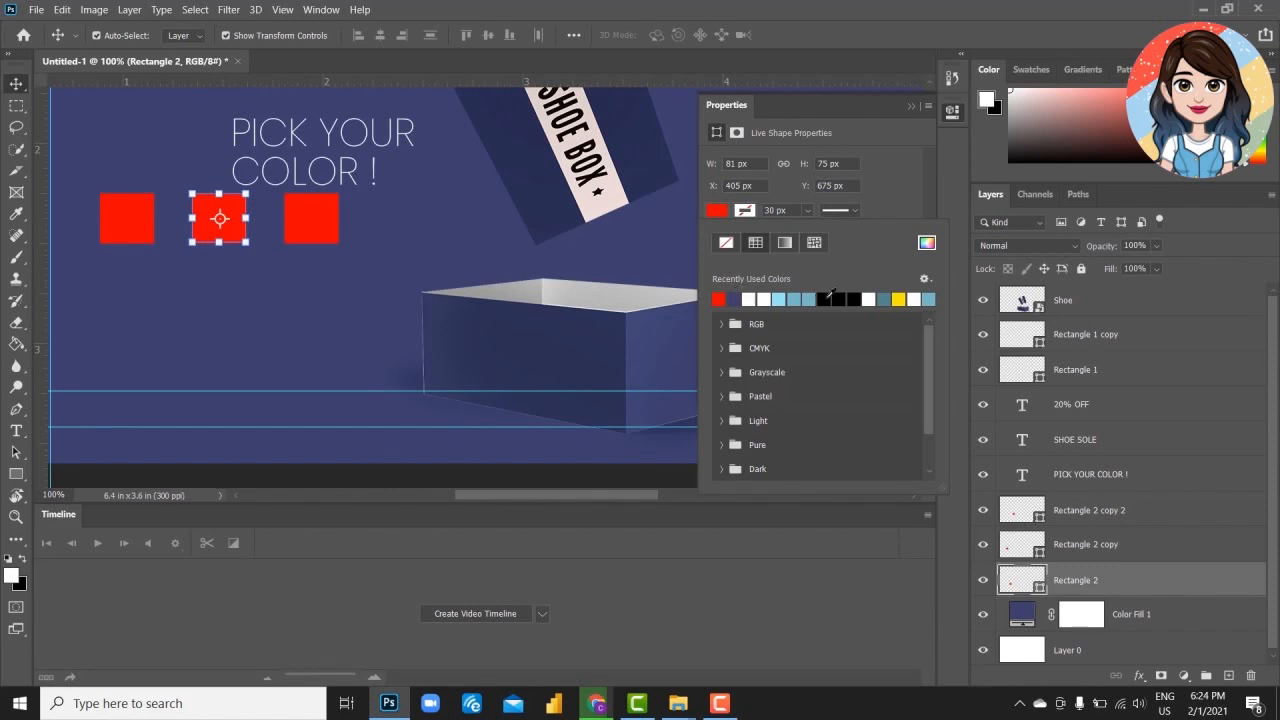
{"action": "left_click", "coordinate": [748, 298]}
- Change the fill of the rightmost red square to the blue color 042cc0
{"action": "left_click", "coordinate": [323, 214]}
{"action": "left_click", "coordinate": [323, 214]}
{"action": "left_click", "coordinate": [716, 212]}
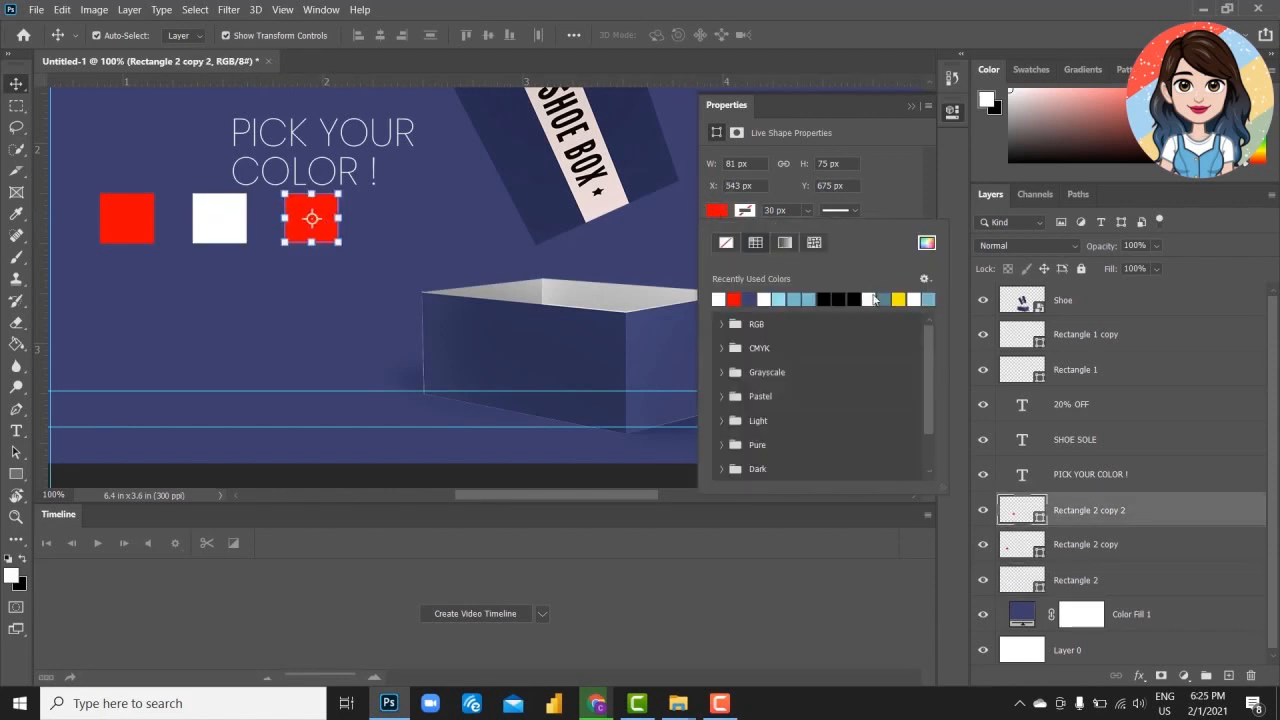
{"action": "left_click", "coordinate": [927, 243]}
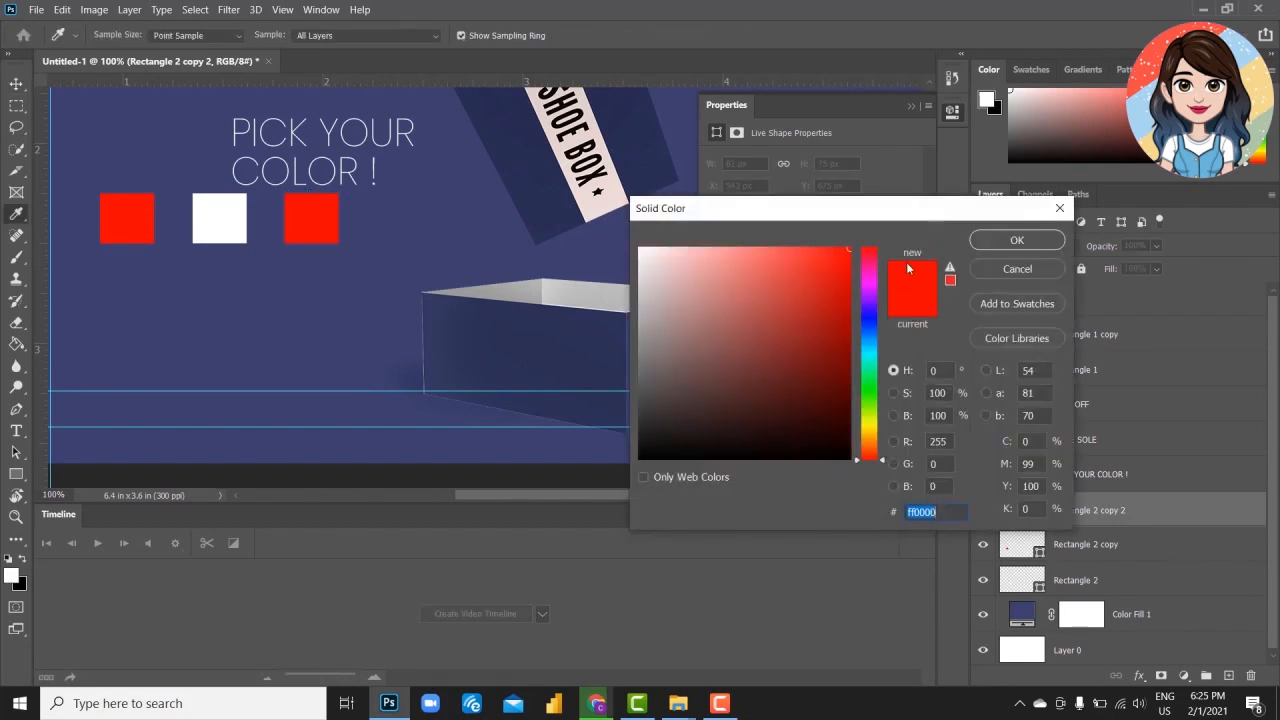
{"action": "left_click", "coordinate": [870, 326]}
{"action": "left_click_drag", "start_coordinate": [844, 320], "coordinate": [846, 300]}
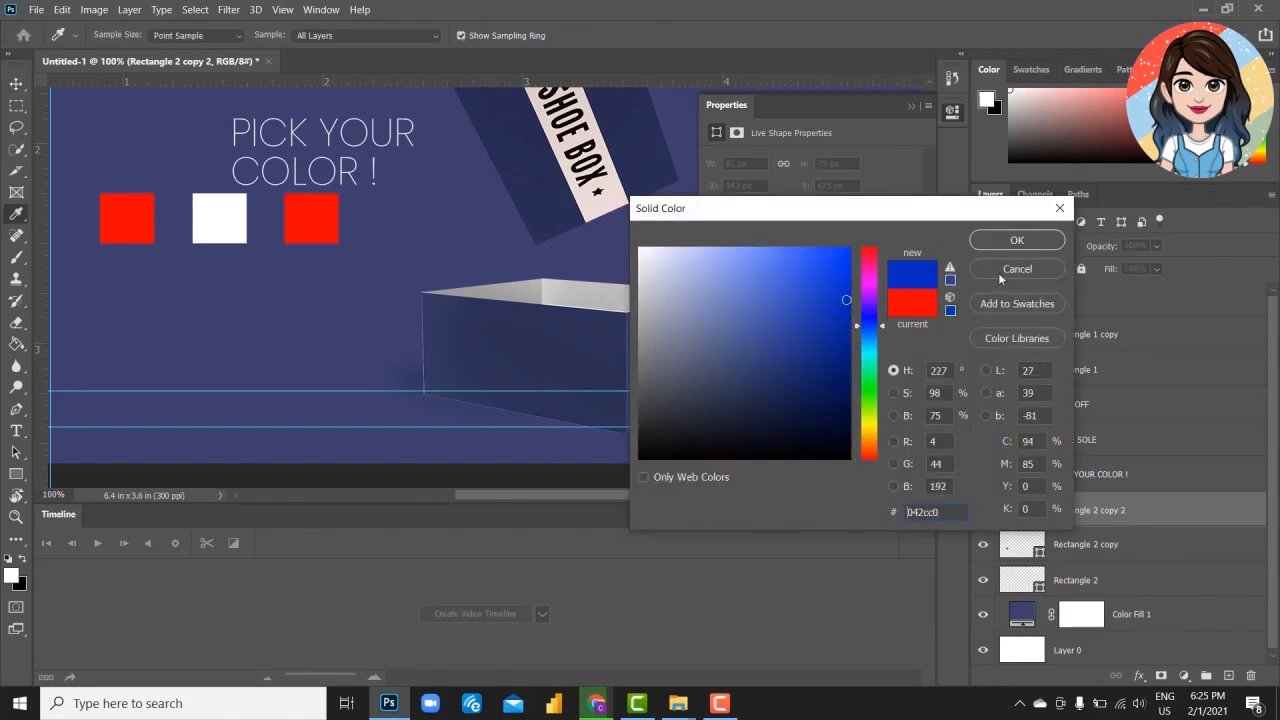
{"action": "left_click", "coordinate": [1020, 240]}
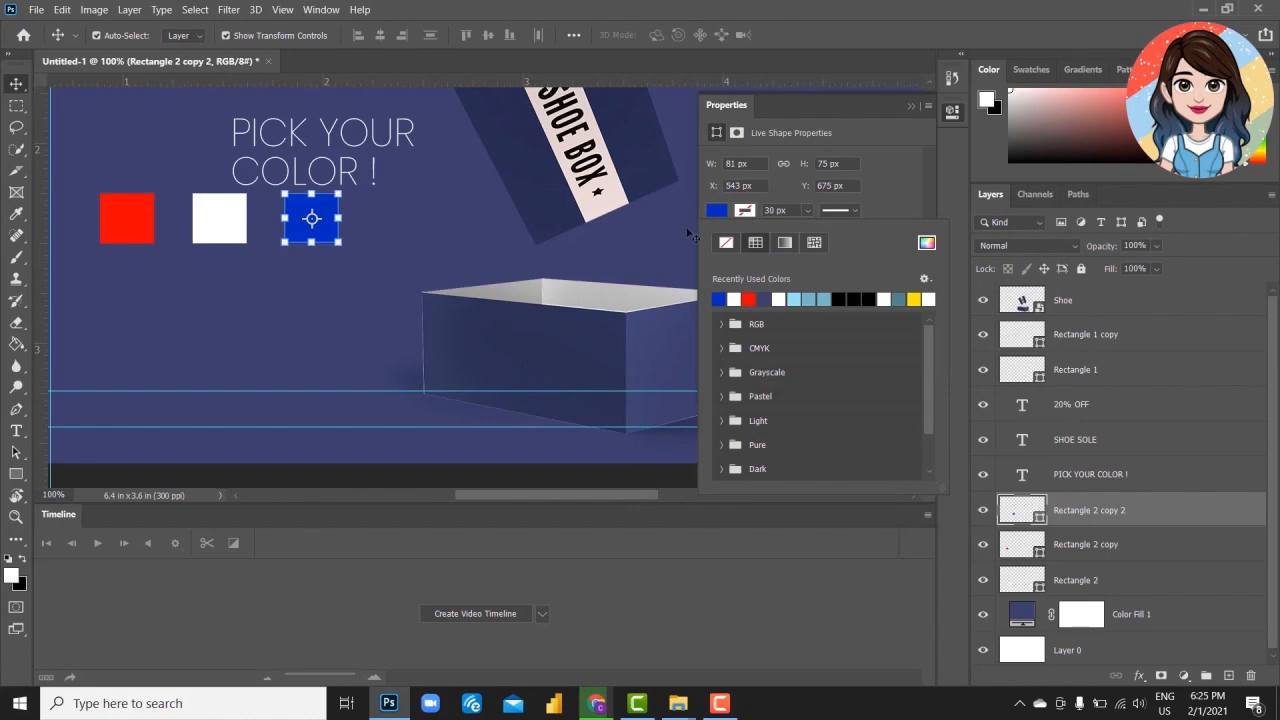
- Give the blue square a white stroke with a width of 2 px
{"action": "left_click", "coordinate": [752, 212]}
{"action": "left_click", "coordinate": [735, 297]}
{"action": "left_click", "coordinate": [808, 210]}
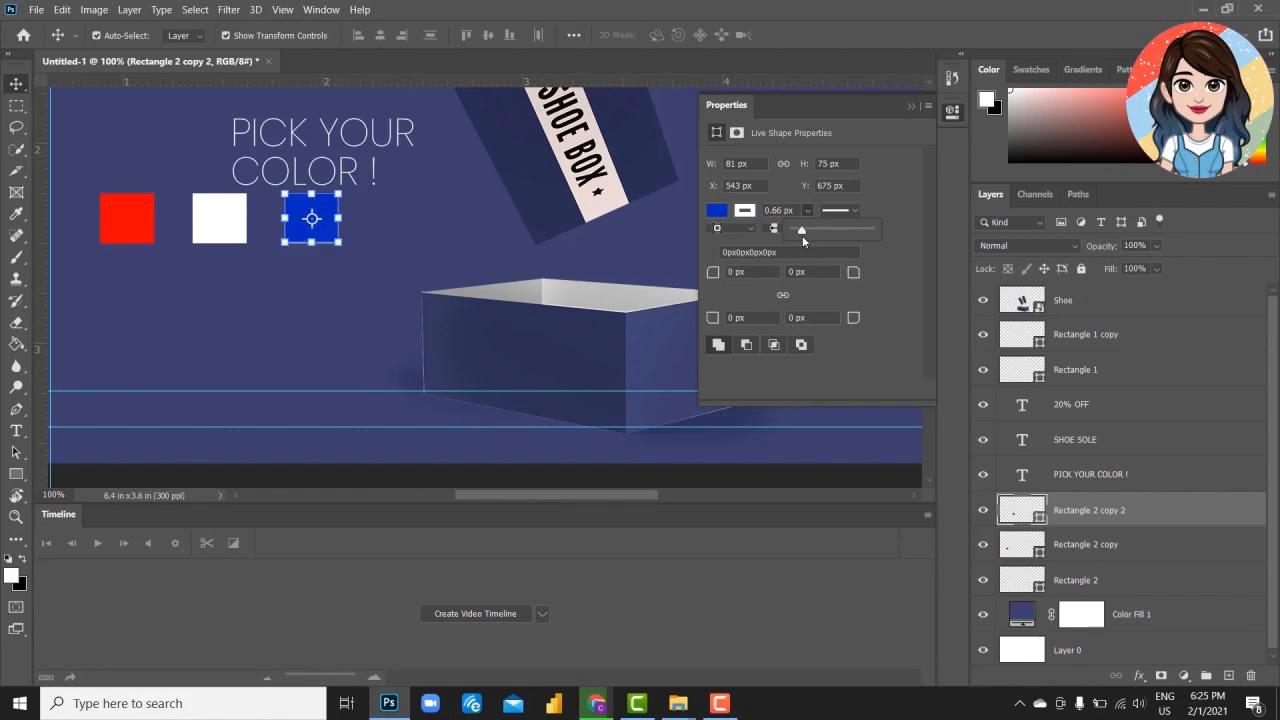
{"action": "left_click_drag", "start_coordinate": [798, 210], "coordinate": [745, 208]}
{"action": "type", "text": "2"}
{"action": "key", "text": "Return"}
{"action": "left_click", "coordinate": [233, 334]}
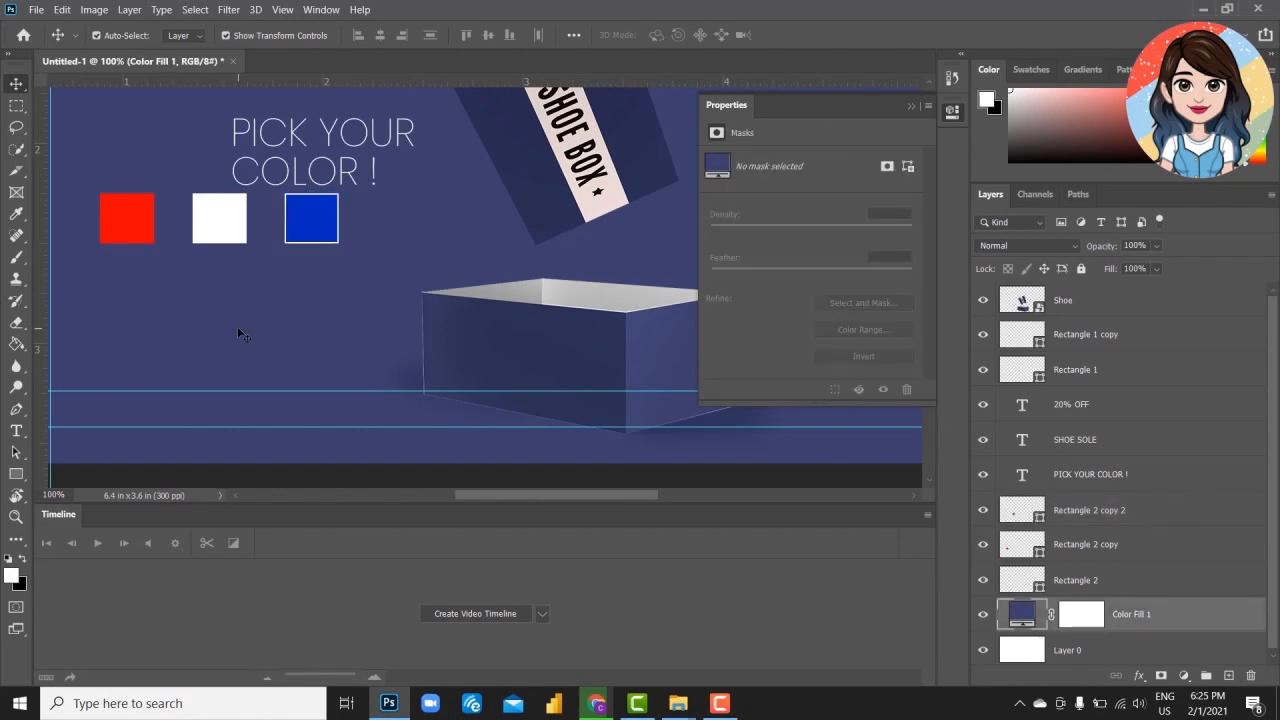
- Select the Shoe layer and create a video timeline for the document
{"action": "key", "text": "ctrl+minus"}
{"action": "key", "text": "ctrl+minus"}
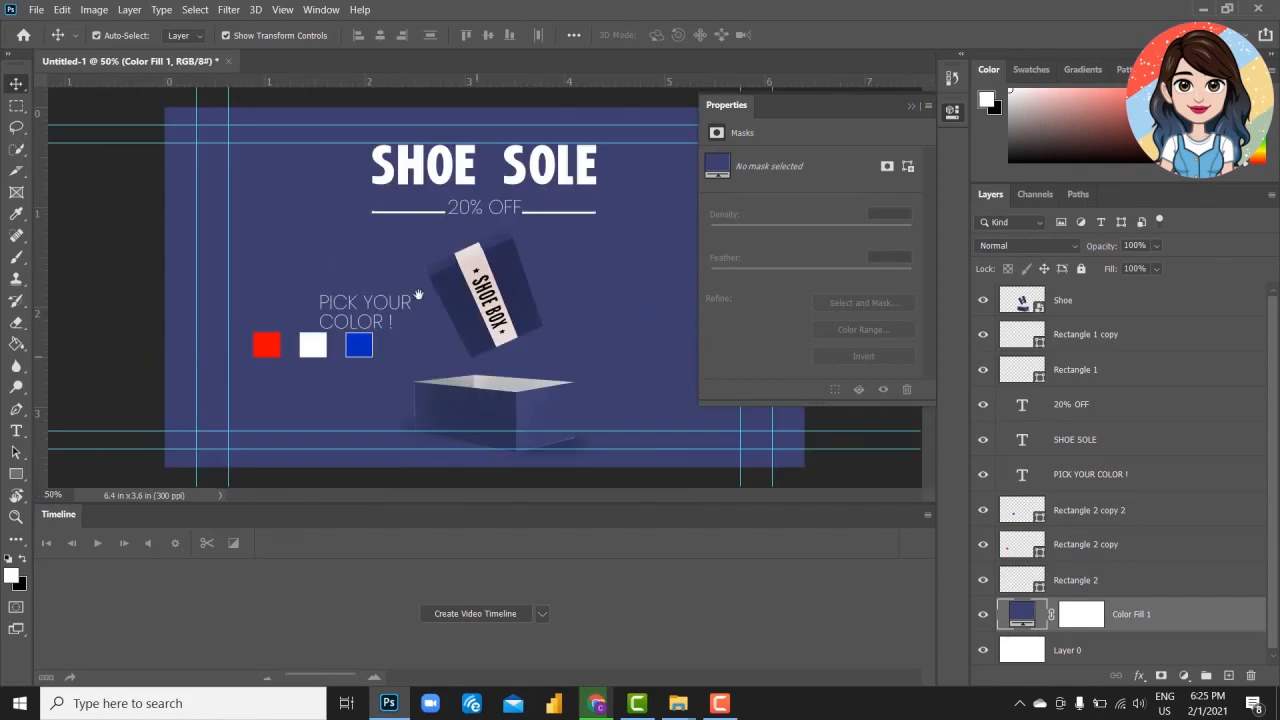
{"action": "left_click", "coordinate": [1116, 310]}
{"action": "left_click", "coordinate": [1184, 676]}
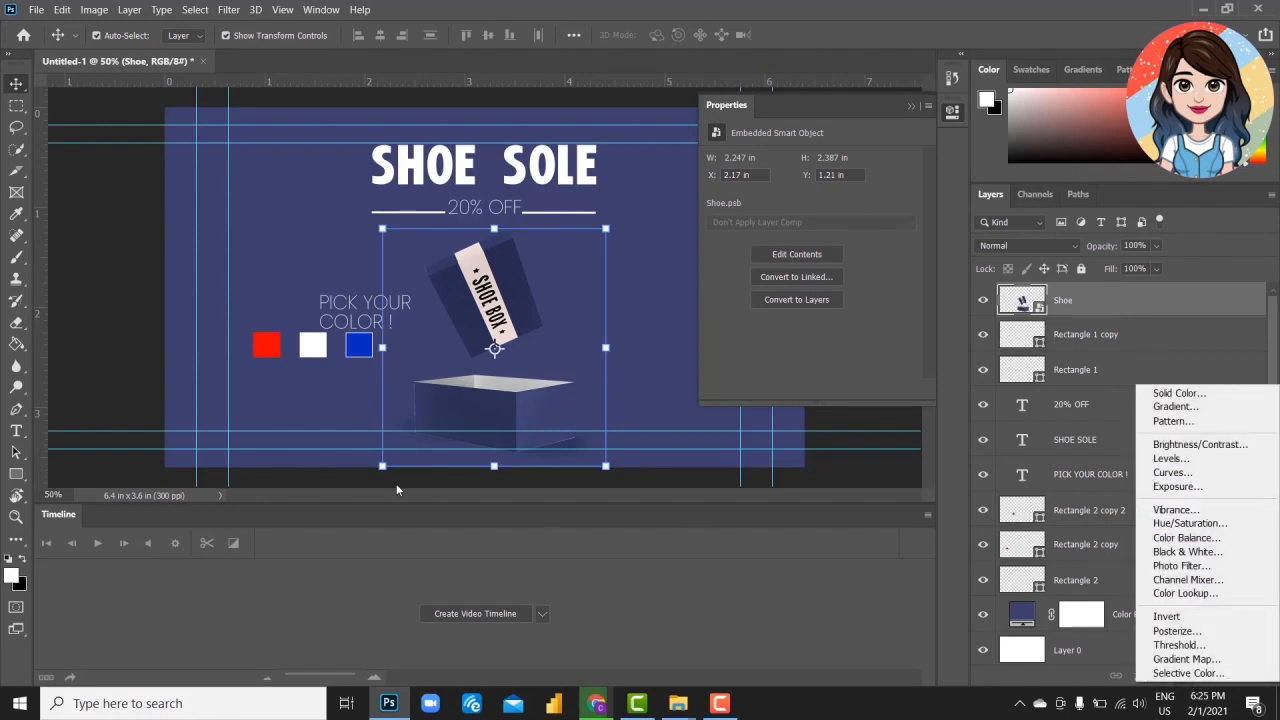
{"action": "left_click", "coordinate": [455, 614]}
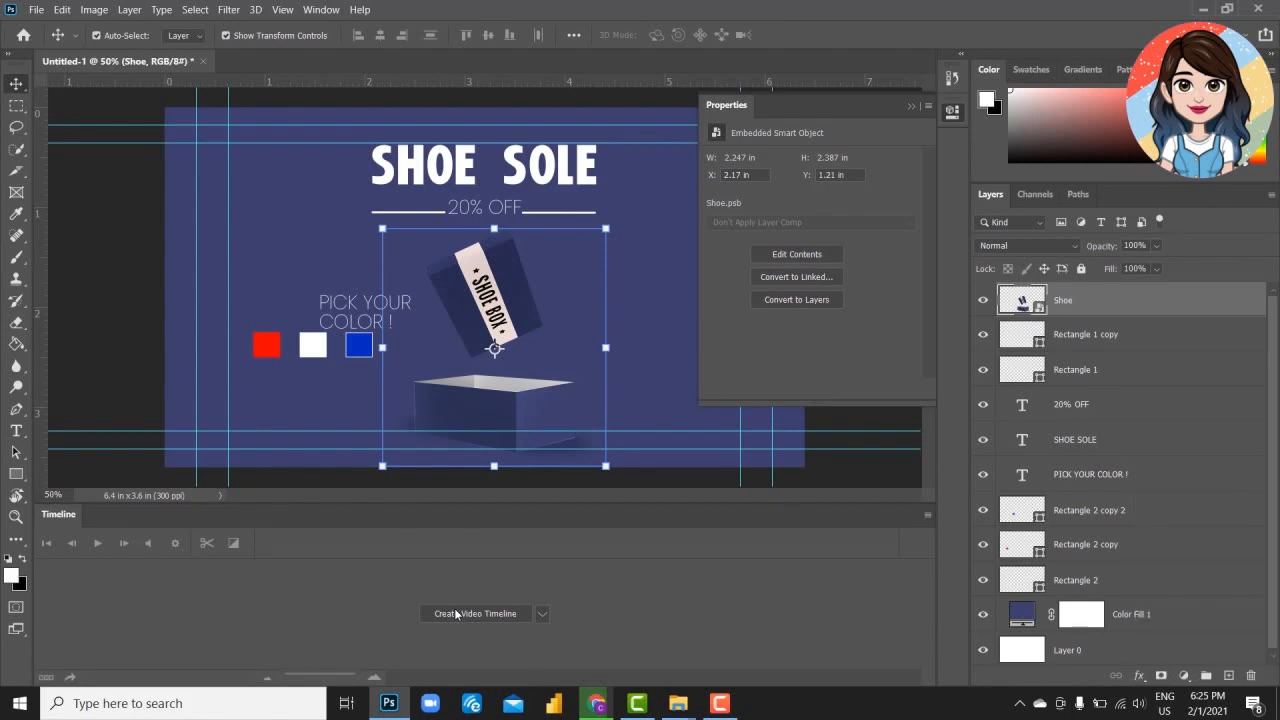
{"action": "left_click", "coordinate": [482, 613]}
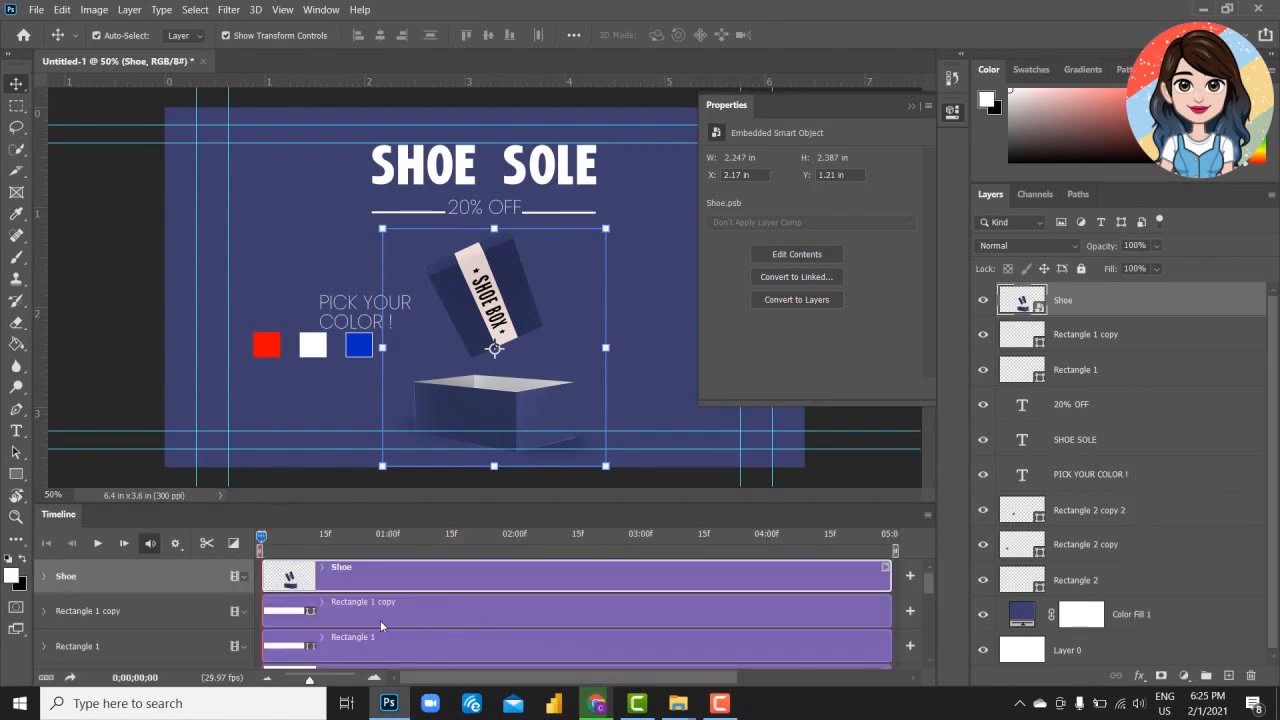
- Add a Style keyframe to the Shoe layer at the start of the timeline and move the playhead to 0;00;00;15
{"action": "left_click", "coordinate": [44, 577]}
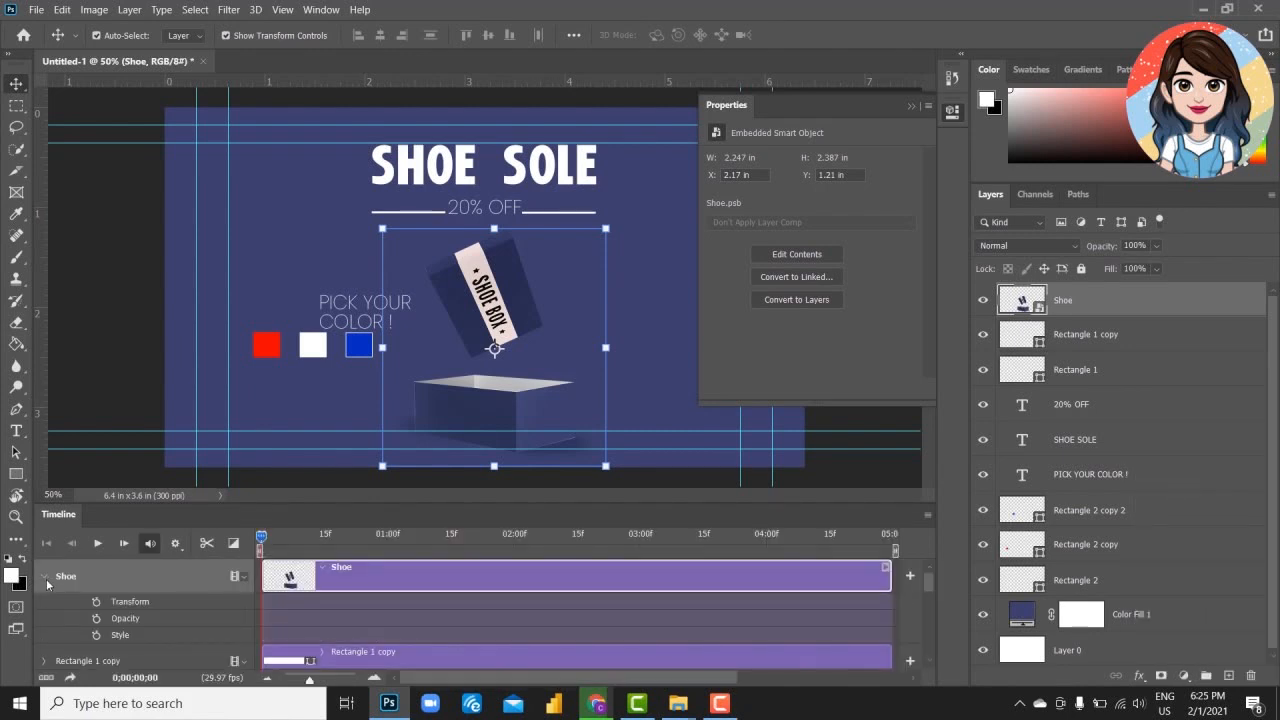
{"action": "left_click", "coordinate": [952, 112]}
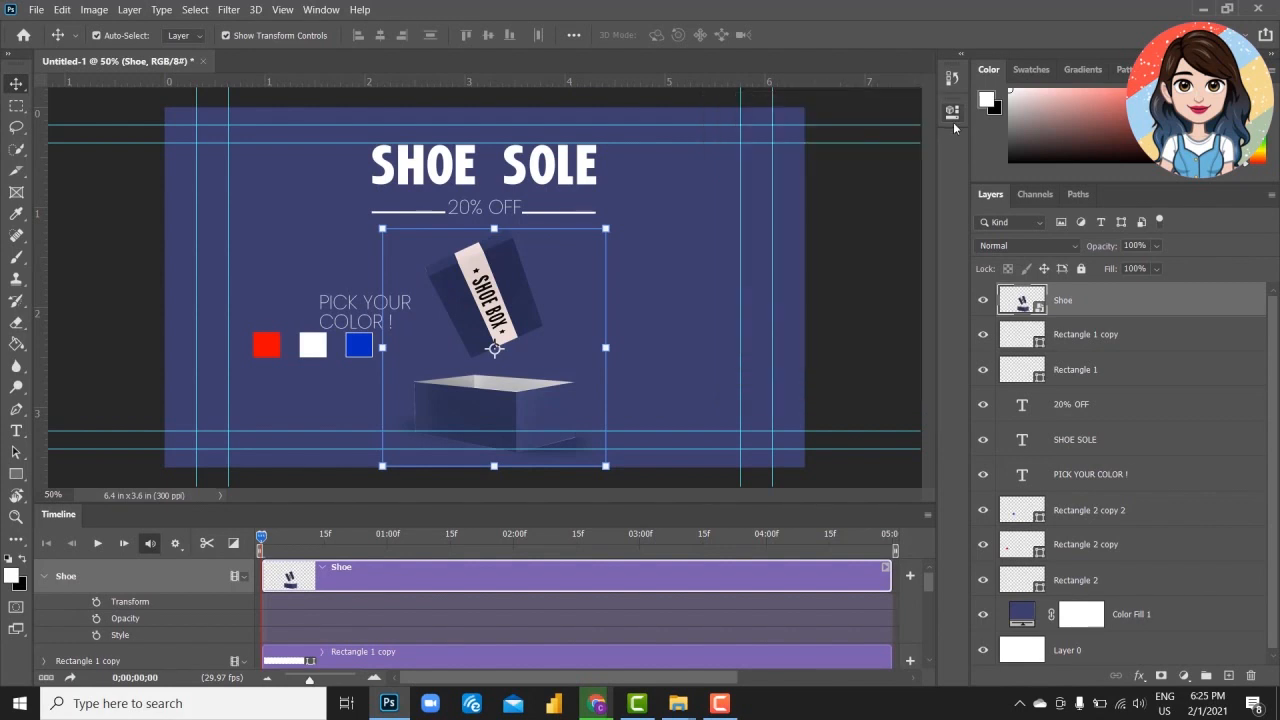
{"action": "left_click", "coordinate": [96, 636]}
{"action": "left_click_drag", "start_coordinate": [294, 536], "coordinate": [325, 545]}
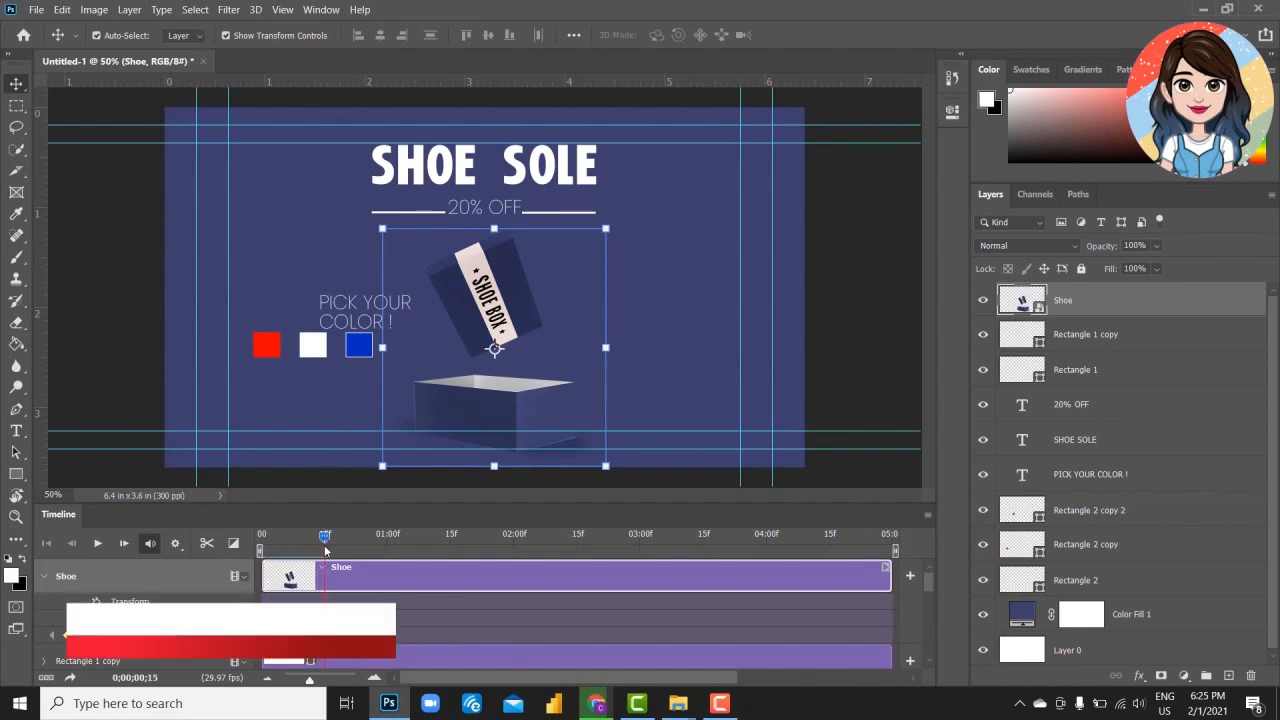
- Undo the Style keyframes and the video timeline, and set the timeline type to frame animation
{"action": "left_click_drag", "start_coordinate": [326, 536], "coordinate": [387, 544]}
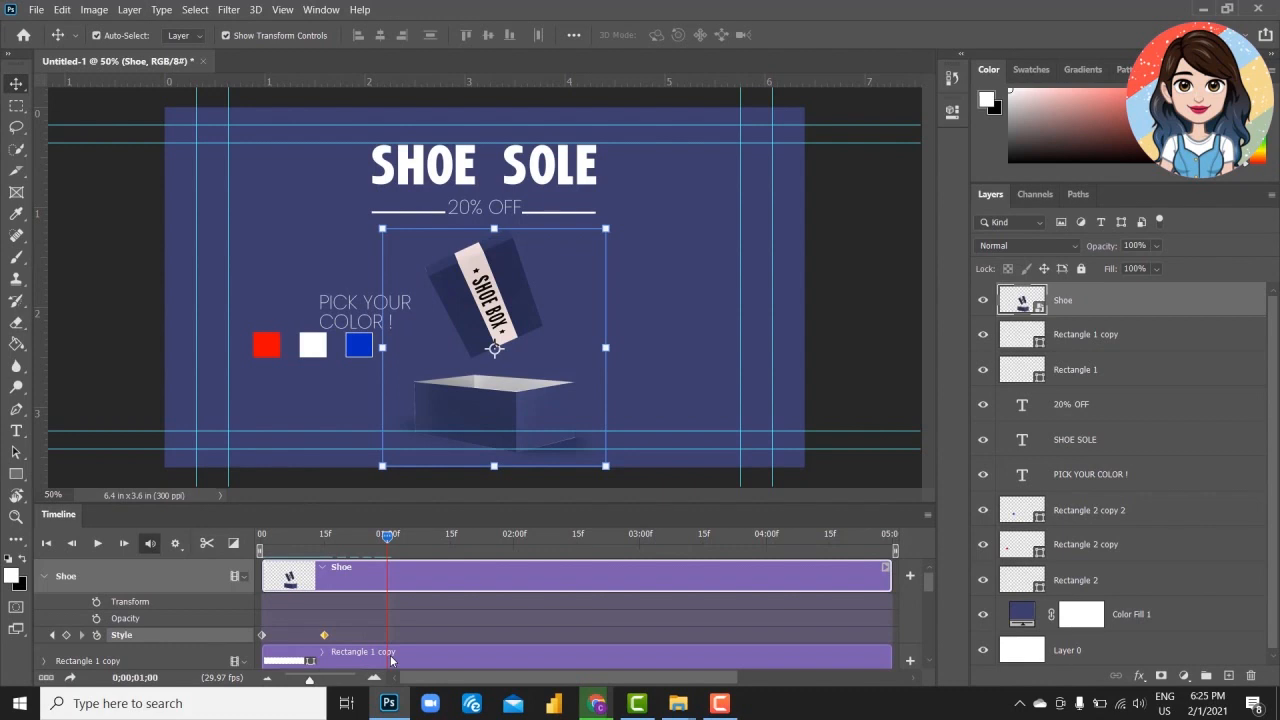
{"action": "left_click_drag", "start_coordinate": [387, 532], "coordinate": [346, 546]}
{"action": "key", "text": "ctrl+z"}
{"action": "key", "text": "ctrl+z"}
{"action": "key", "text": "ctrl+z"}
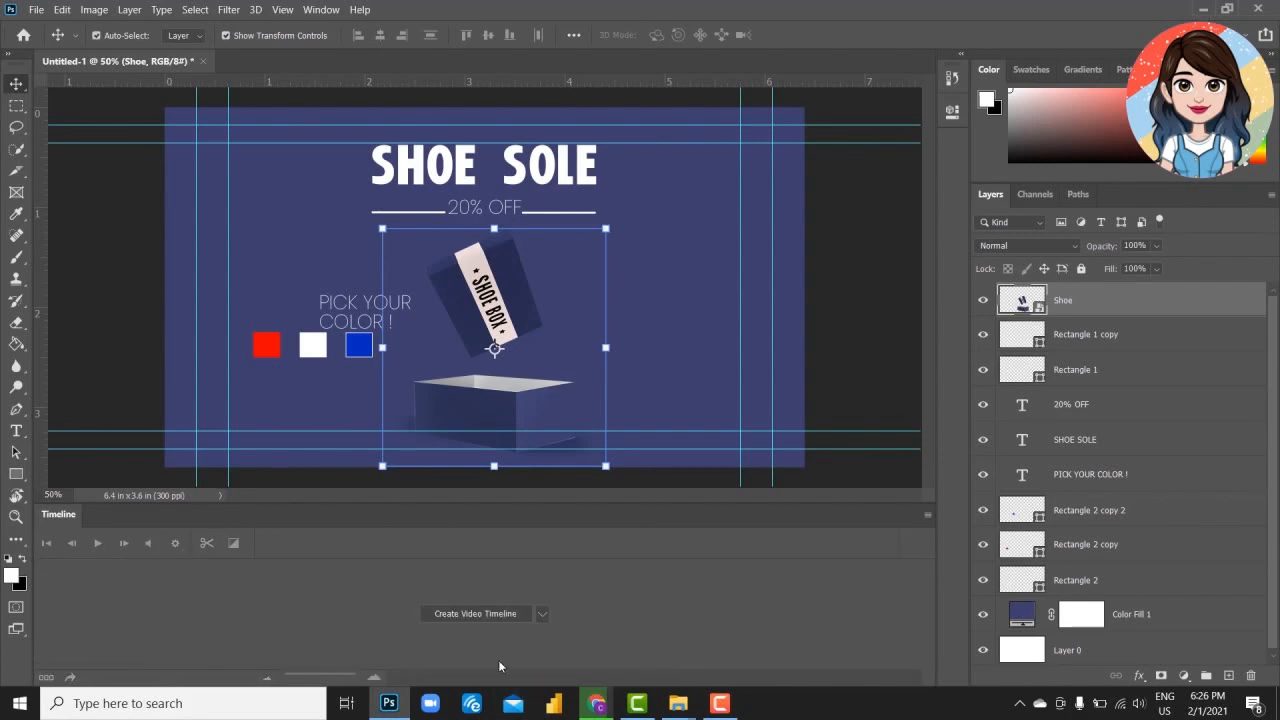
{"action": "left_click", "coordinate": [541, 614]}
{"action": "left_click", "coordinate": [503, 645]}
- Add a Hue/Saturation adjustment layer above the Shoe layer and show its properties
{"action": "left_click", "coordinate": [1185, 676]}
{"action": "left_click", "coordinate": [1172, 525]}
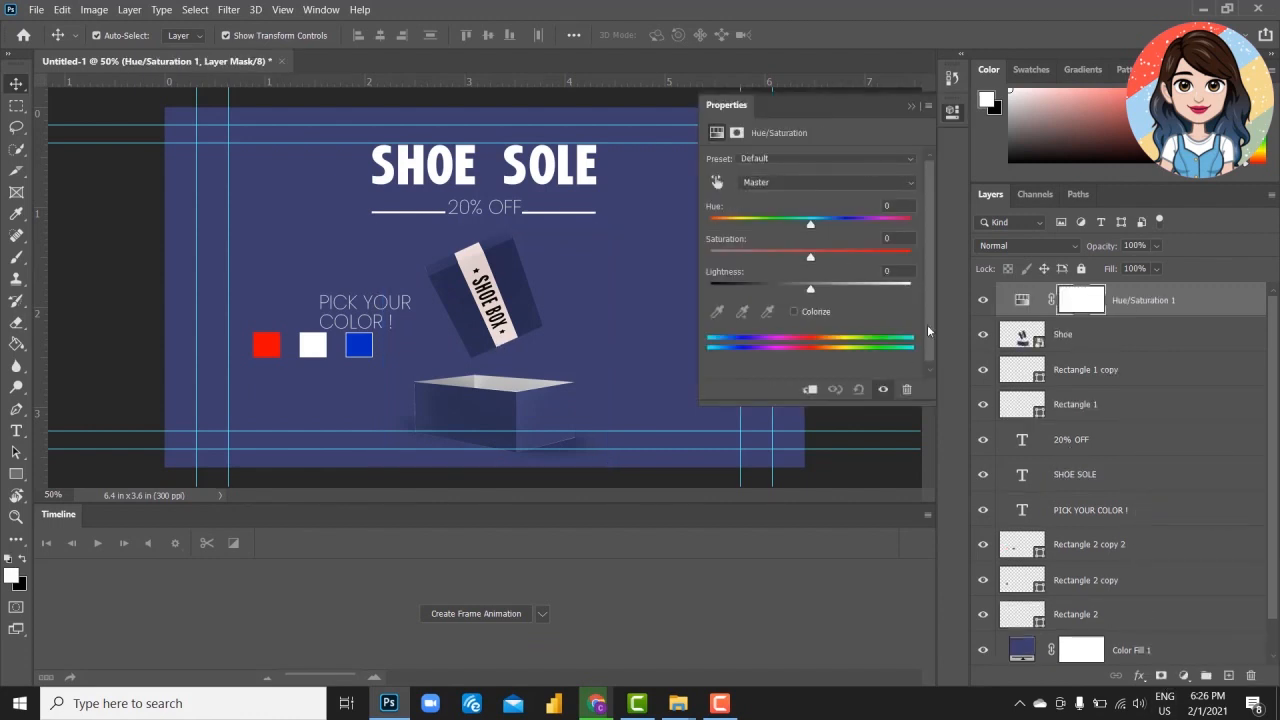
{"action": "left_click", "coordinate": [955, 115]}
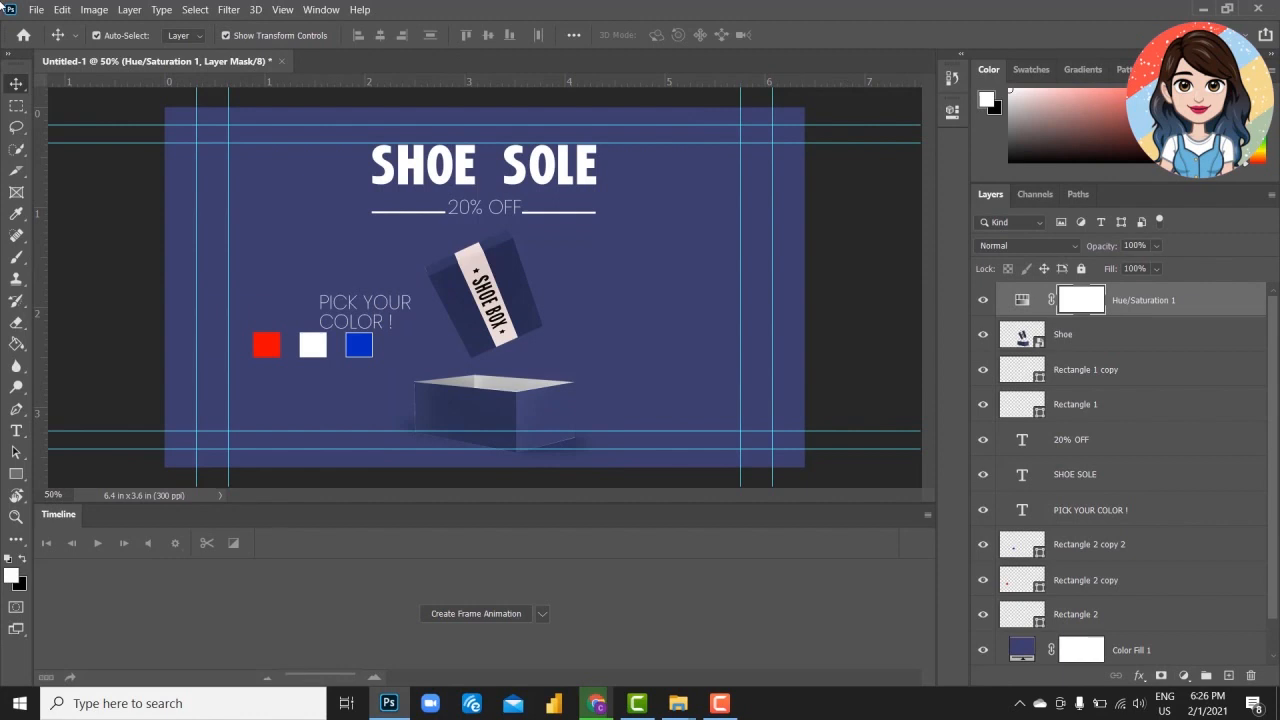
{"action": "left_click", "coordinate": [35, 9]}
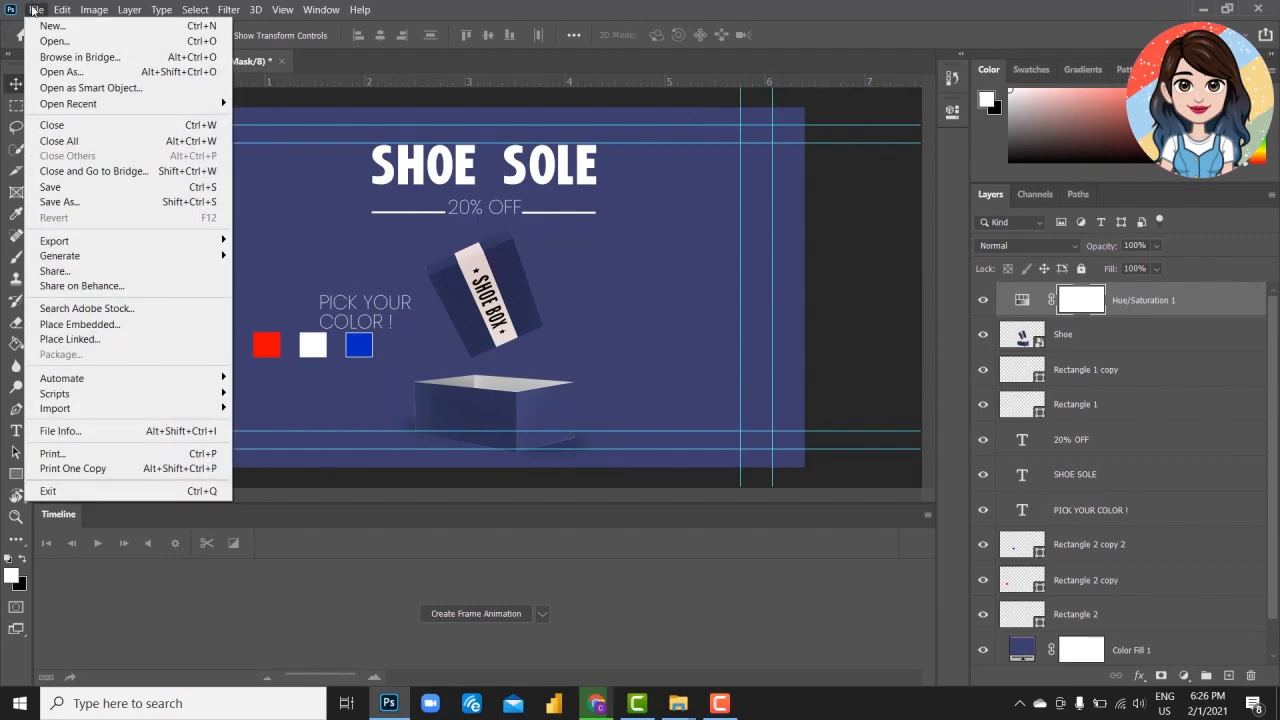
{"action": "left_click", "coordinate": [830, 331]}
{"action": "left_click", "coordinate": [366, 352]}
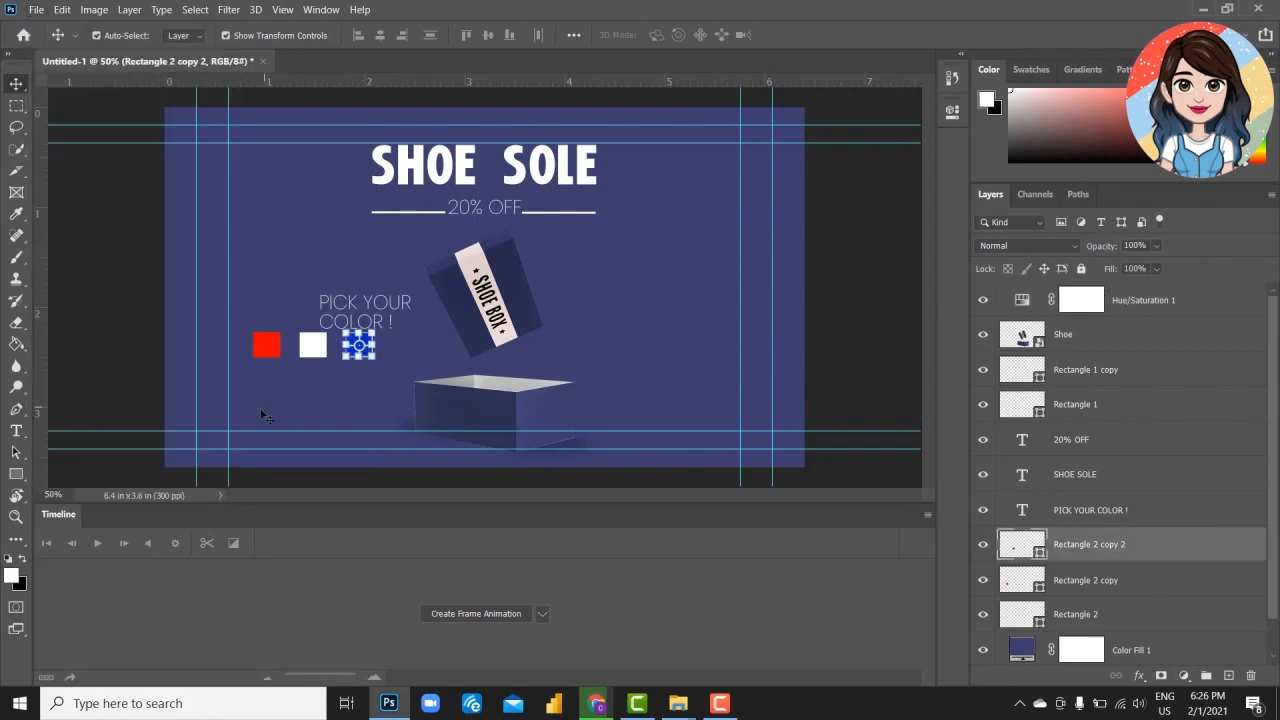
{"action": "double_click", "coordinate": [1022, 303]}
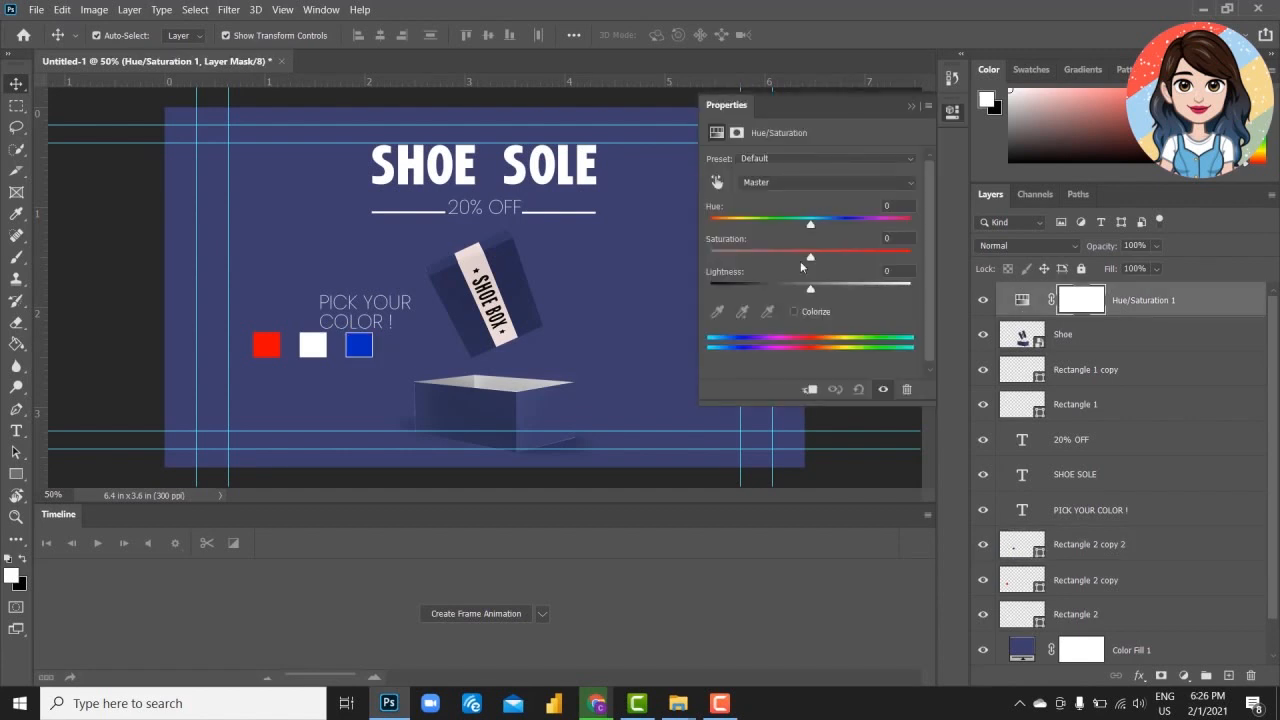
- Clip the Hue/Saturation adjustment to the Shoe layer and set its hue to -6 and saturation to +26
{"action": "left_click_drag", "start_coordinate": [813, 224], "coordinate": [762, 228]}
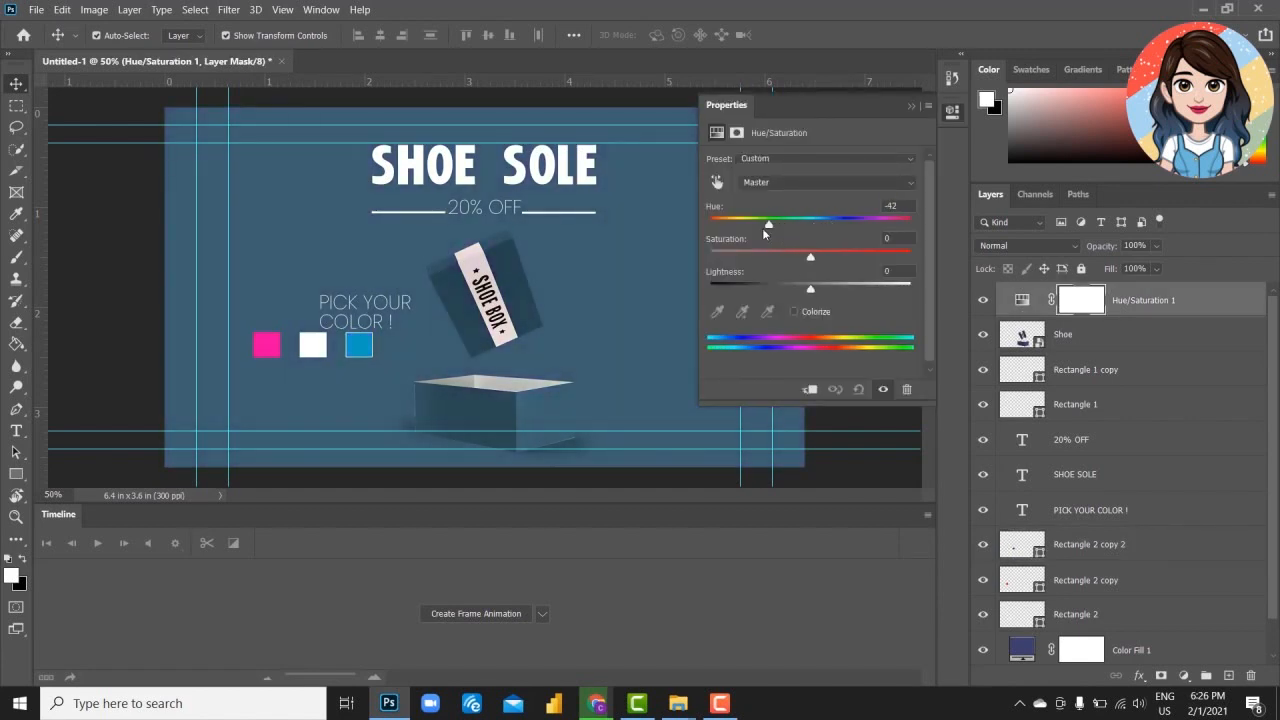
{"action": "left_click", "coordinate": [810, 391]}
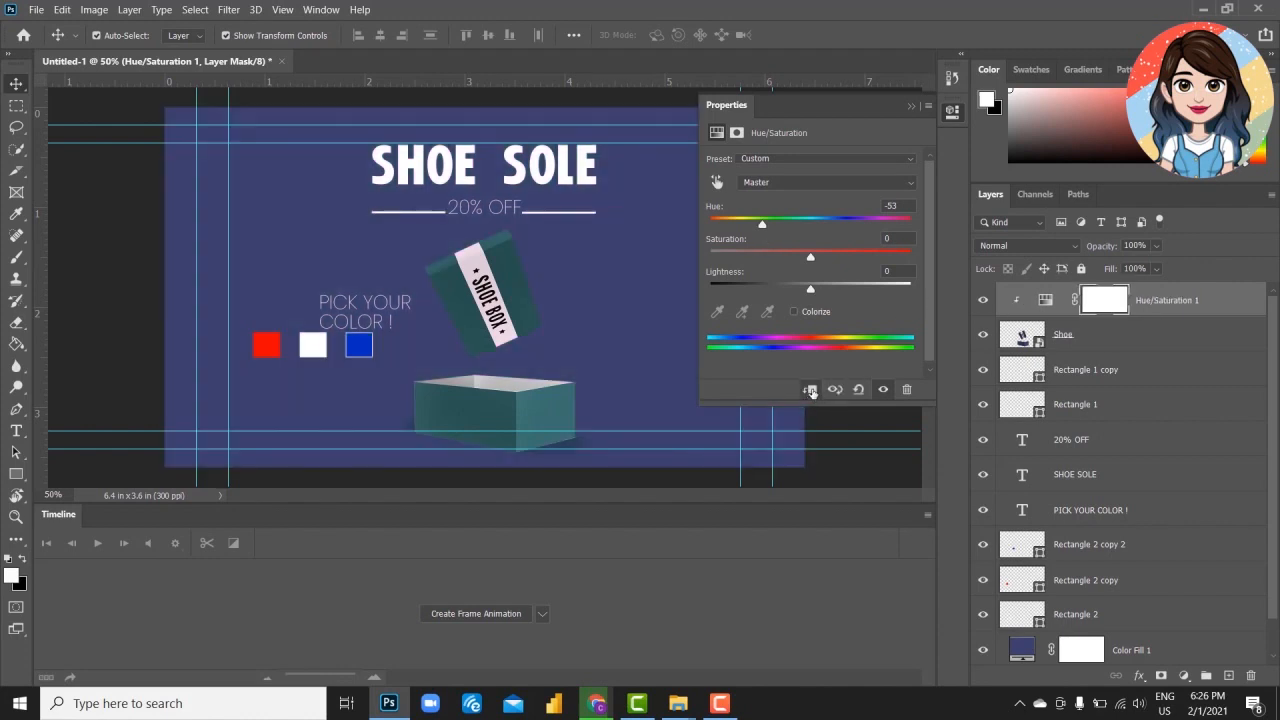
{"action": "left_click_drag", "start_coordinate": [816, 260], "coordinate": [817, 254]}
{"action": "left_click_drag", "start_coordinate": [762, 222], "coordinate": [808, 232]}
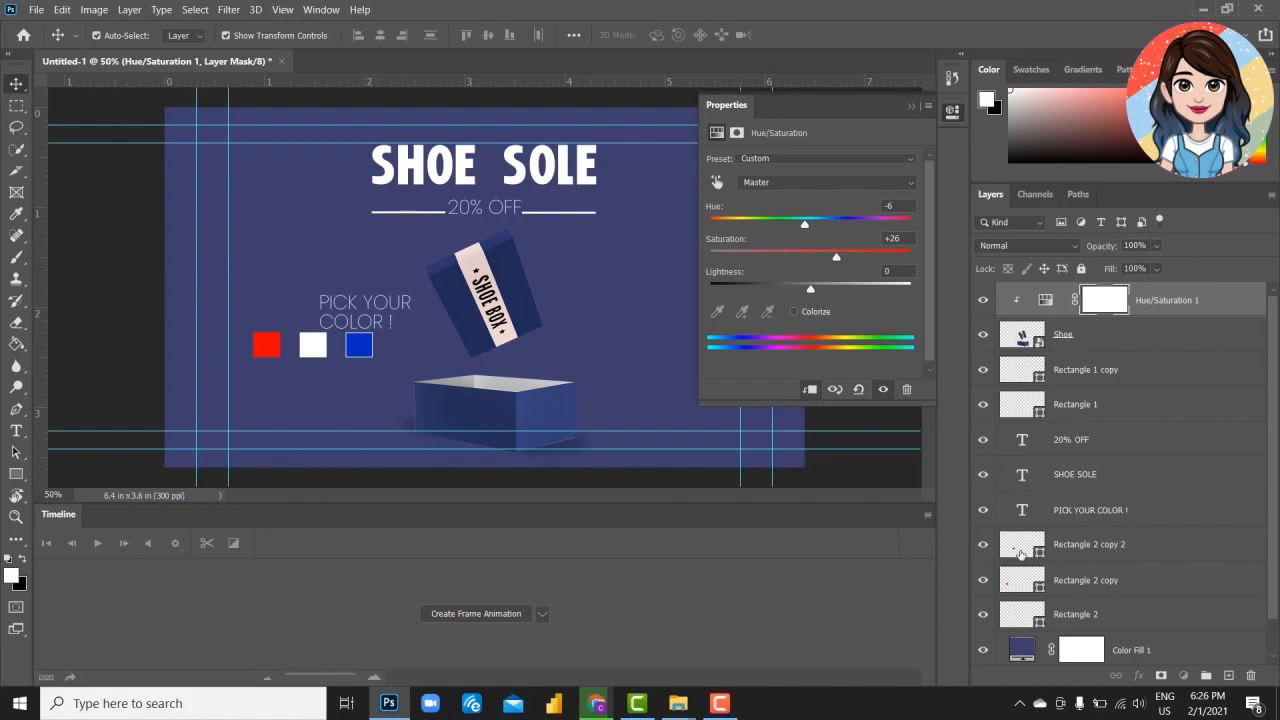
- Change the fill of the bright blue square to the dark blue sampled from the shoe box lid
{"action": "left_click", "coordinate": [1022, 556]}
{"action": "left_click", "coordinate": [716, 212]}
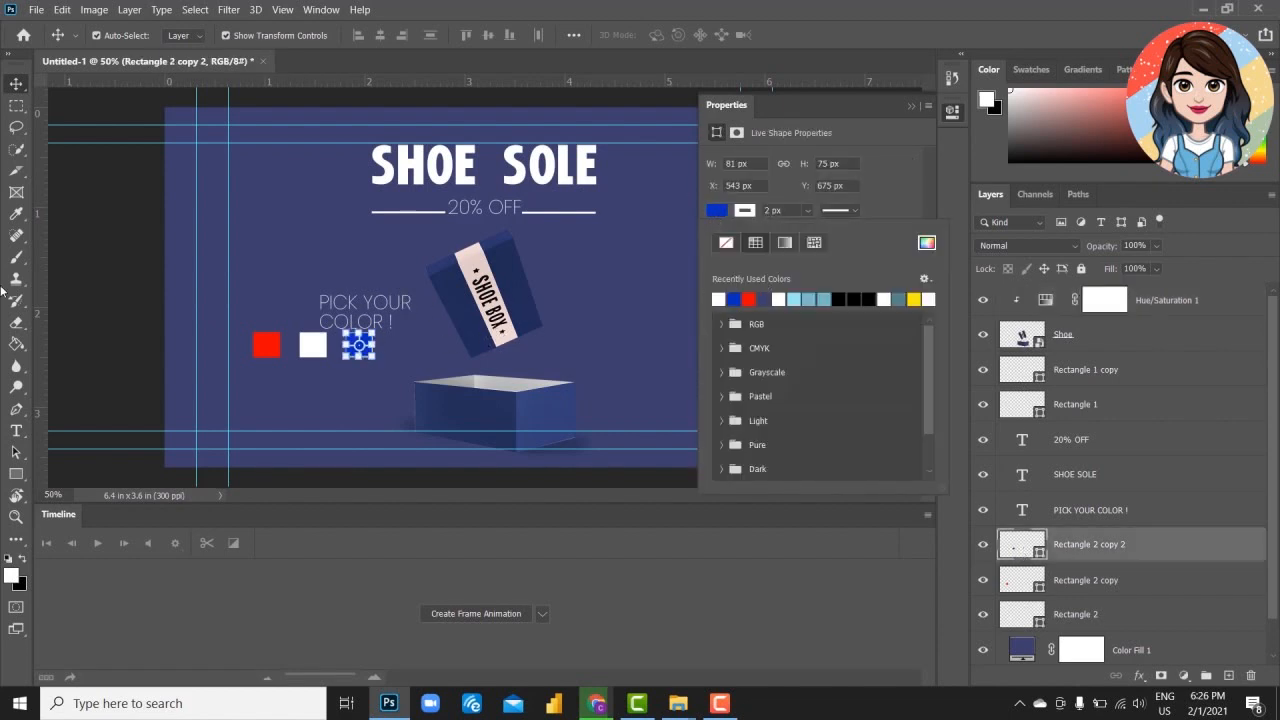
{"action": "left_click", "coordinate": [16, 213]}
{"action": "left_click", "coordinate": [534, 313]}
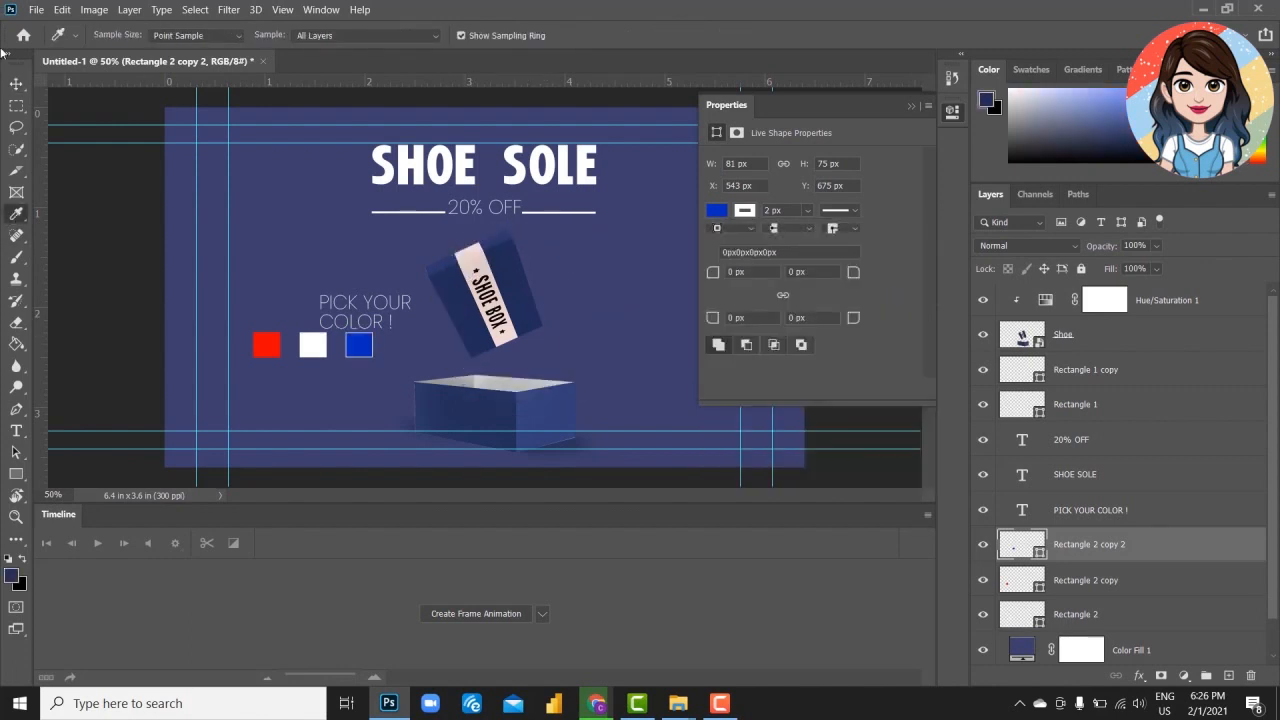
{"action": "left_click", "coordinate": [16, 83]}
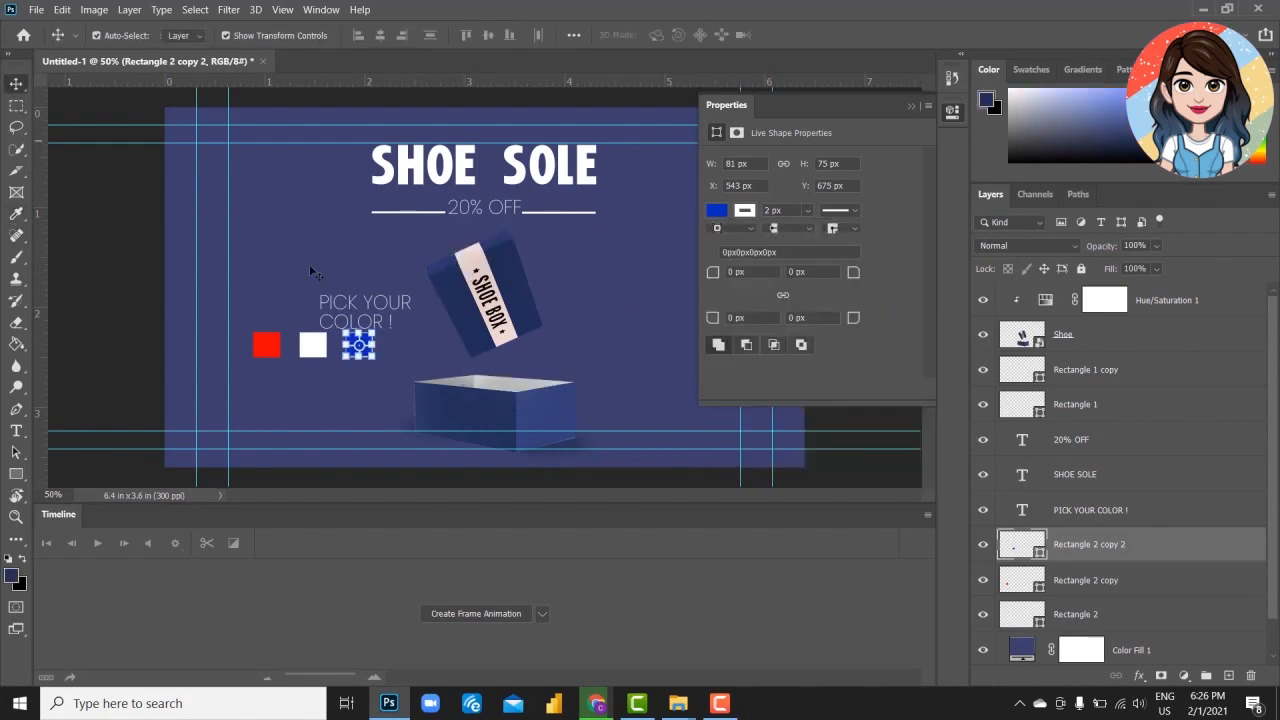
{"action": "left_click", "coordinate": [717, 211]}
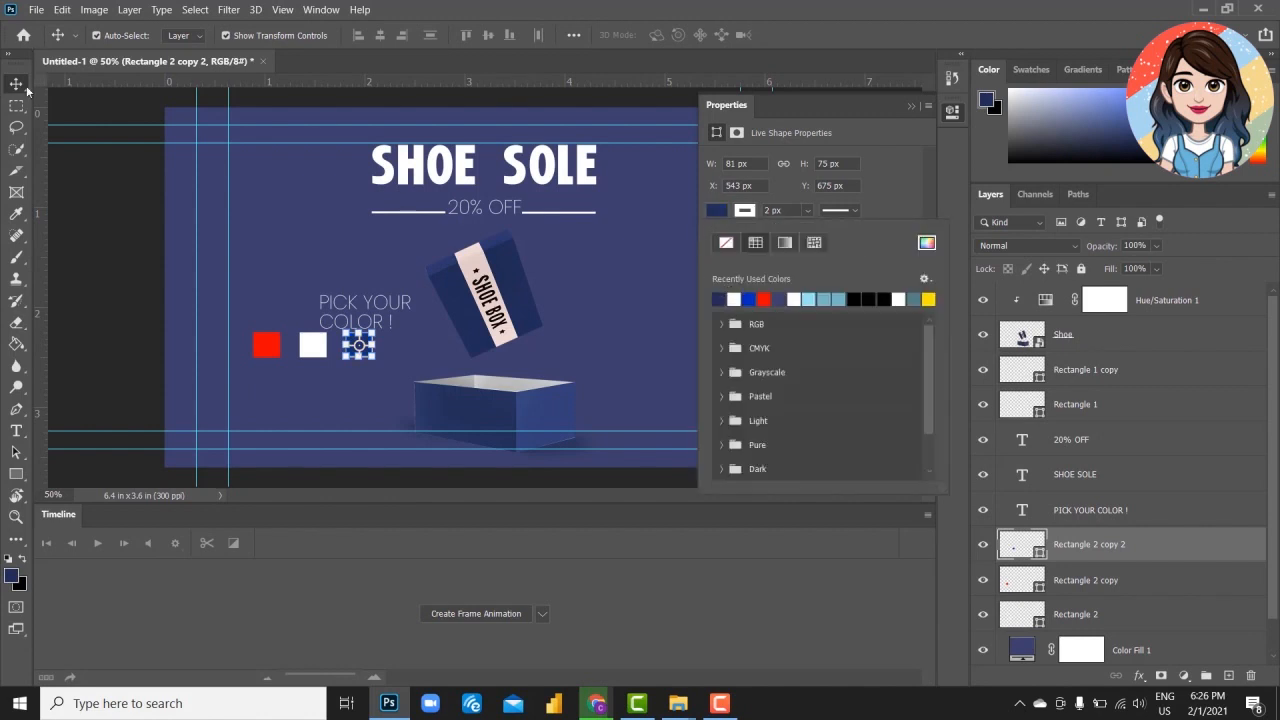
{"action": "left_click", "coordinate": [100, 228]}
{"action": "left_click", "coordinate": [956, 116]}
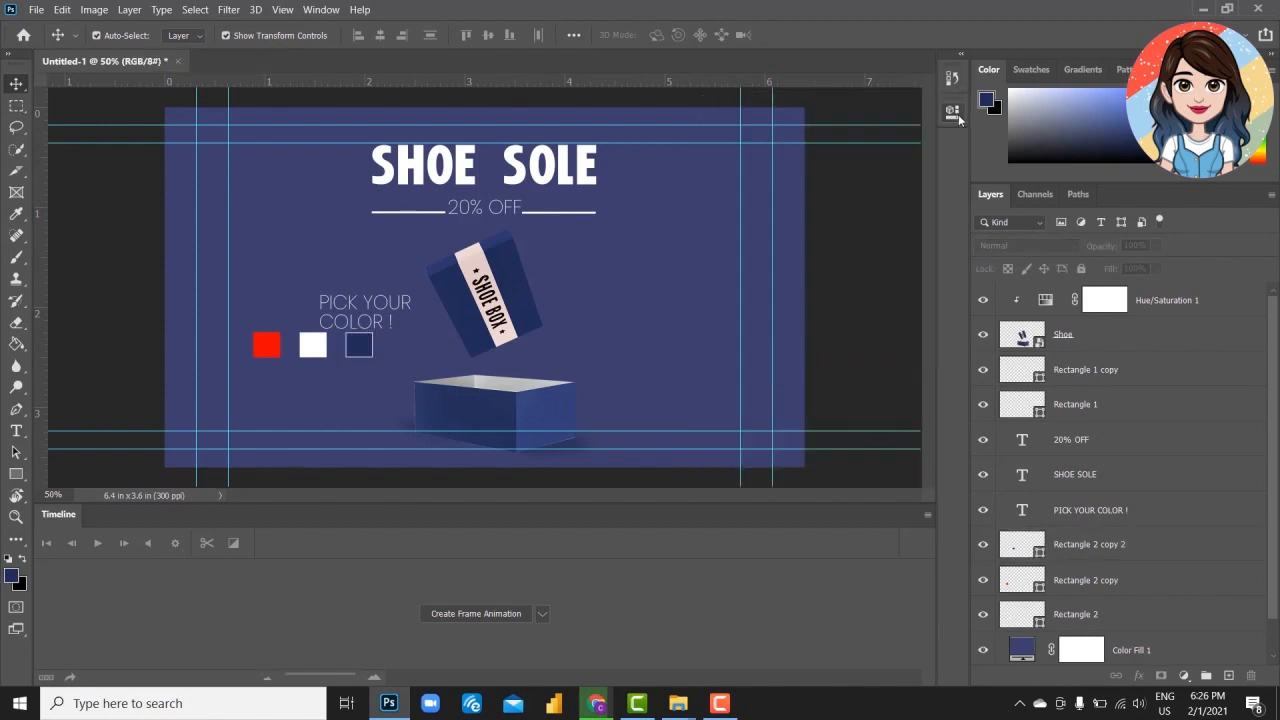
{"action": "left_click", "coordinate": [37, 10]}
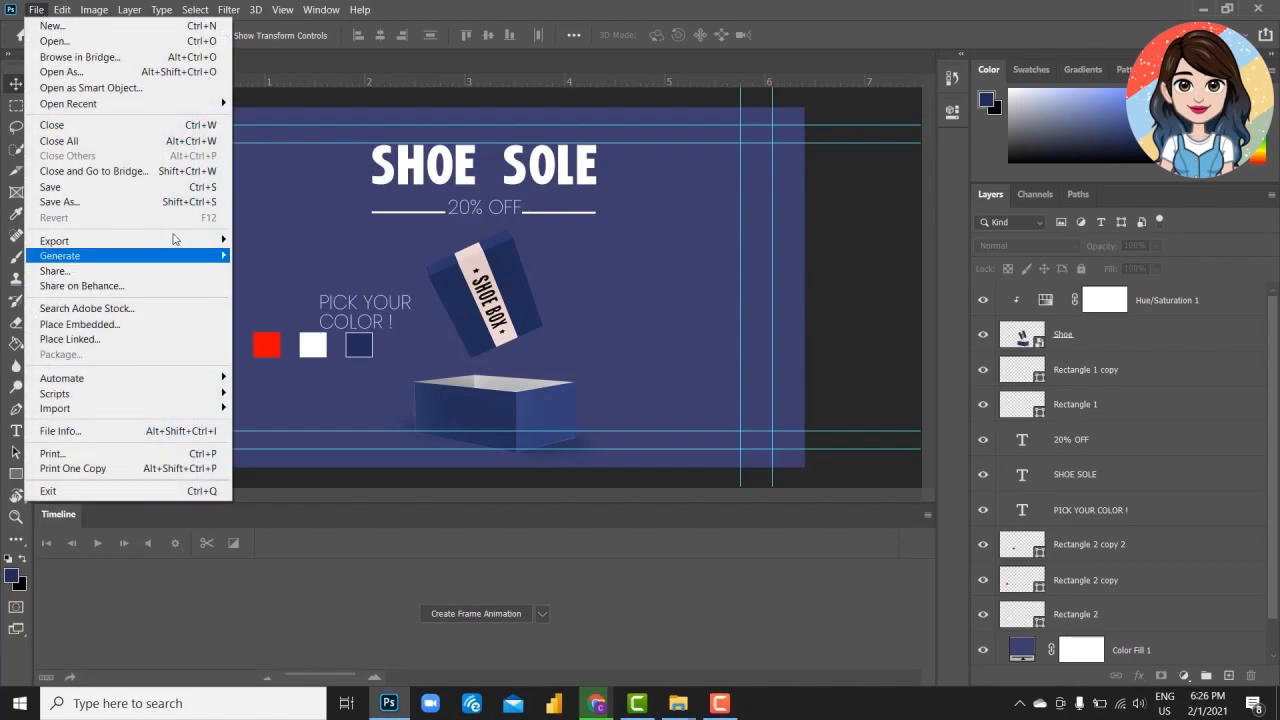
{"action": "left_click", "coordinate": [176, 188]}
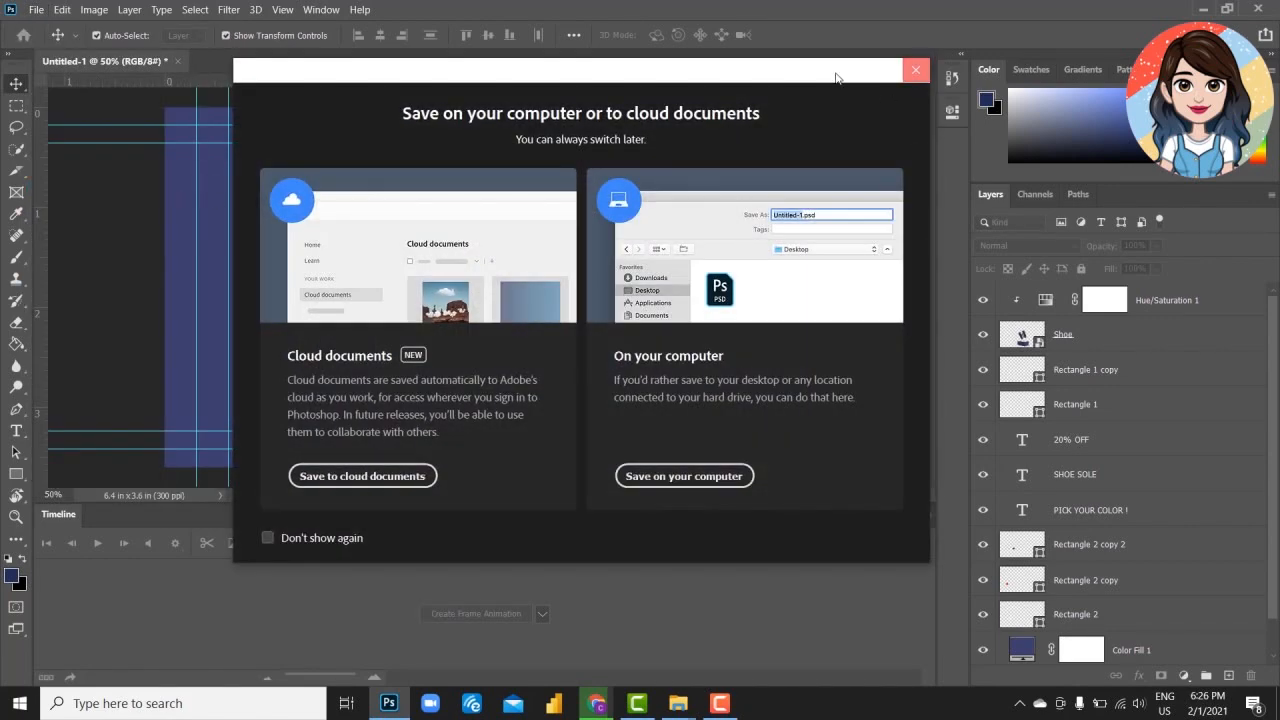
{"action": "left_click", "coordinate": [915, 69]}
{"action": "left_click", "coordinate": [37, 10]}
{"action": "left_click", "coordinate": [165, 203]}
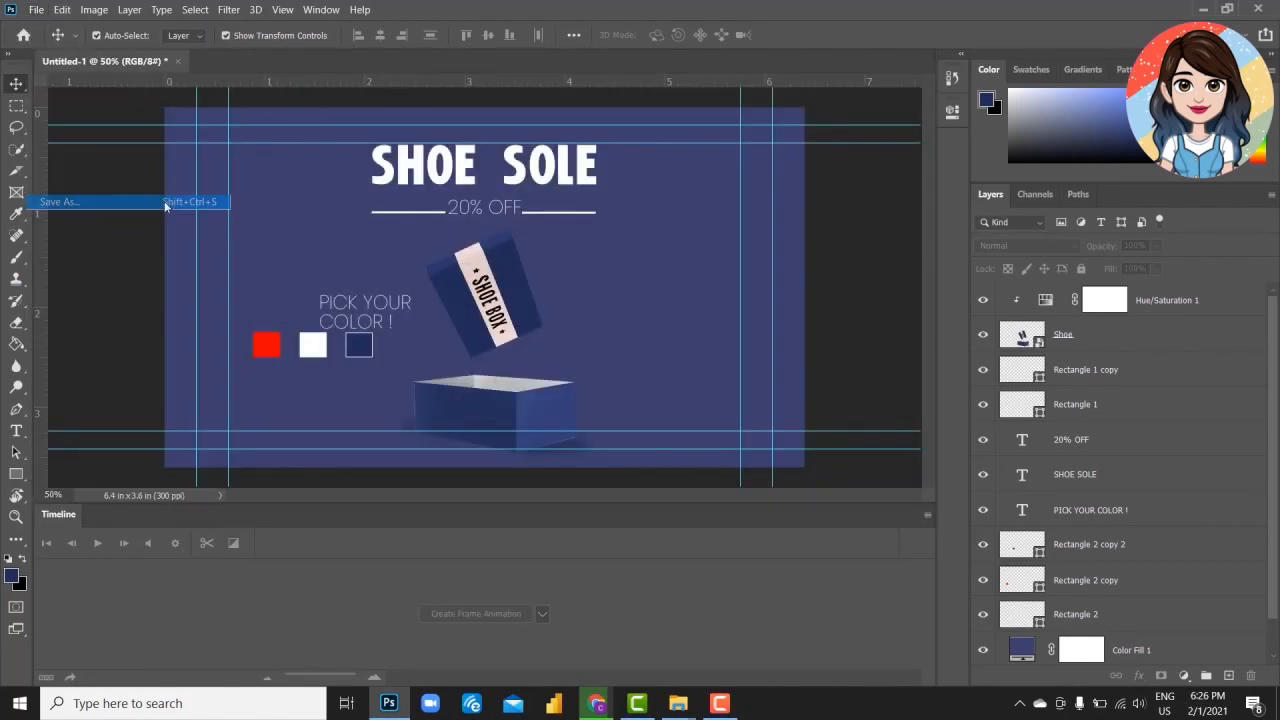
{"action": "left_click", "coordinate": [728, 477]}
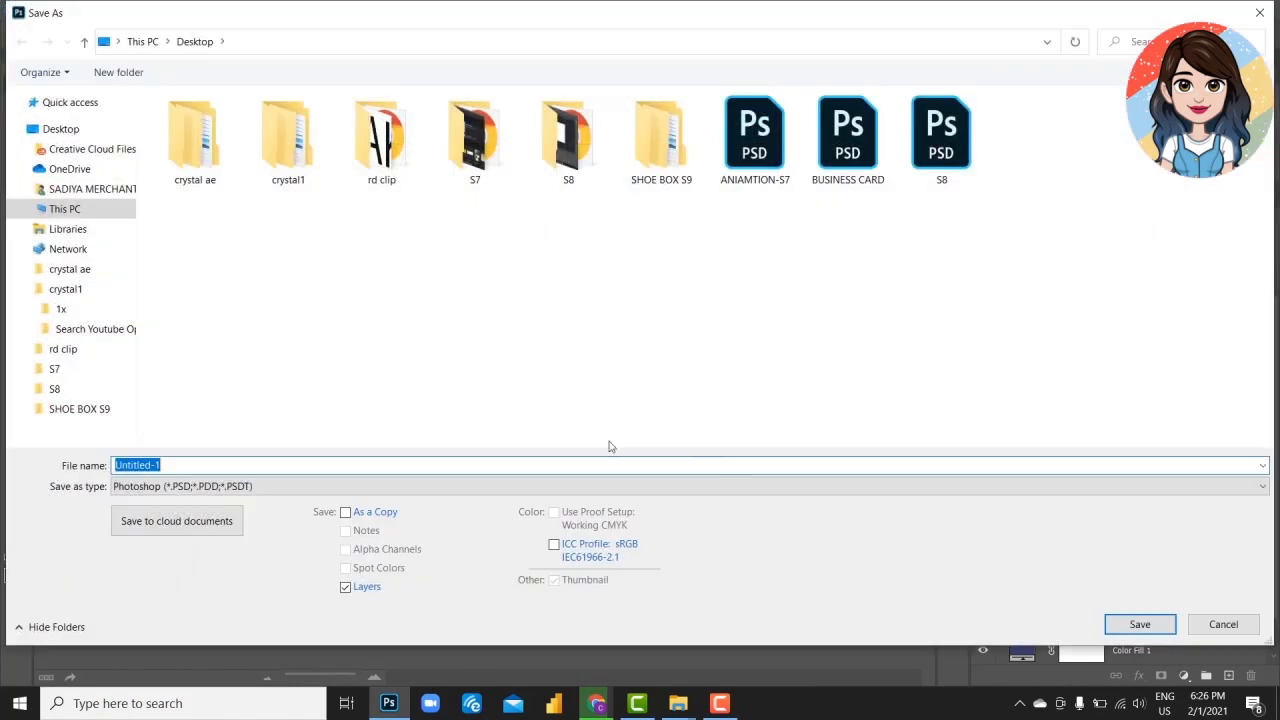
{"action": "type", "text": "BLUE1"}
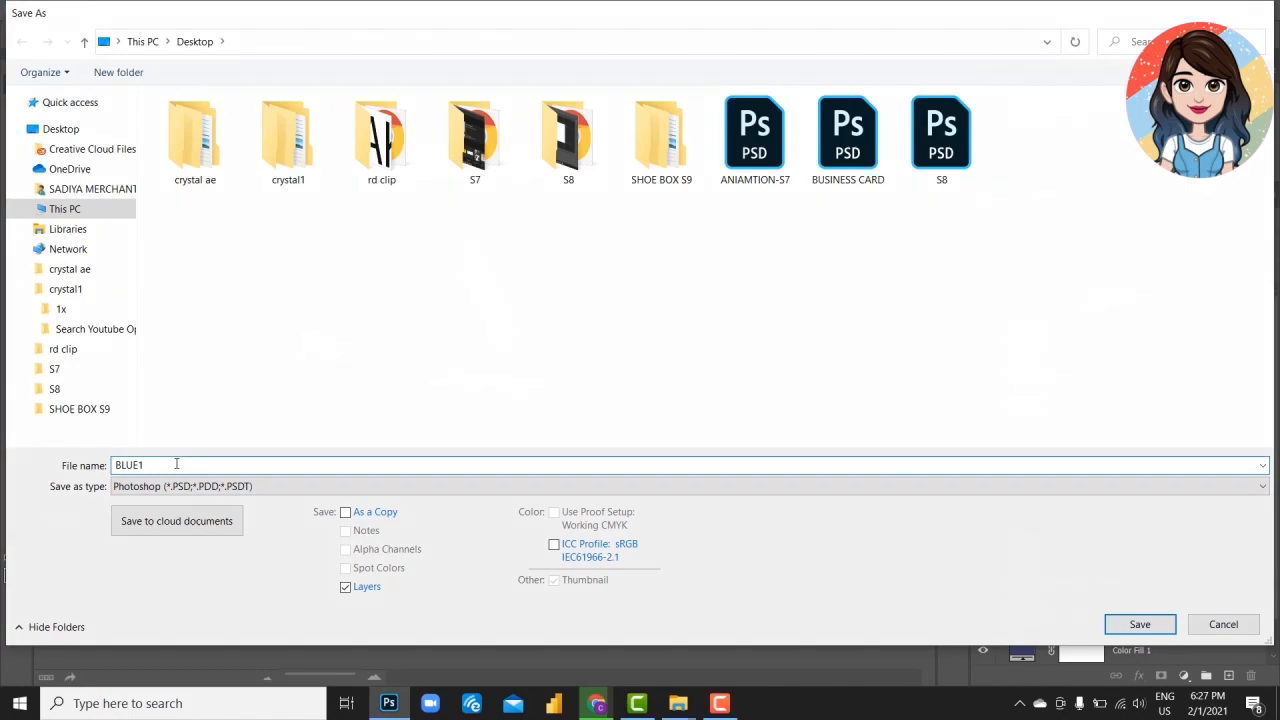
{"action": "key", "text": "Return"}
{"action": "left_click", "coordinate": [846, 158]}
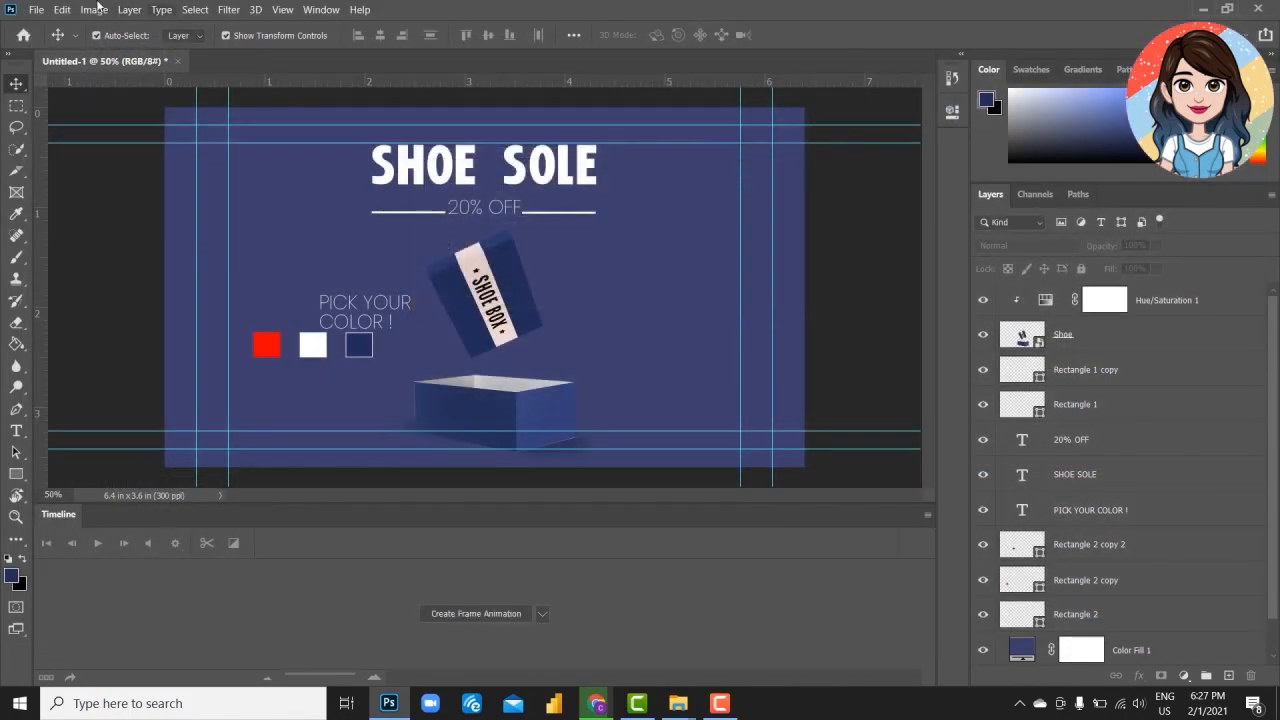
- Save a JPEG copy of the design on the computer's Desktop as BLUE with maximum quality 12
{"action": "left_click", "coordinate": [36, 9]}
{"action": "left_click", "coordinate": [157, 209]}
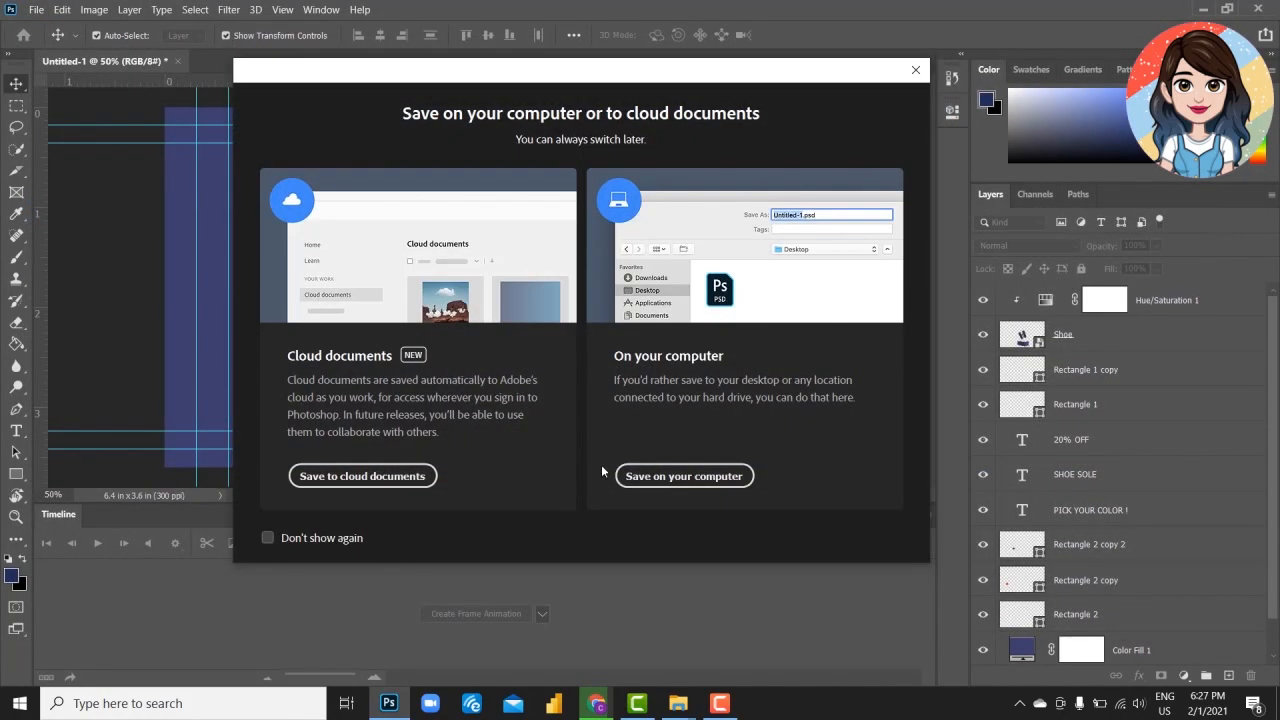
{"action": "left_click", "coordinate": [678, 476]}
{"action": "left_click", "coordinate": [196, 486]}
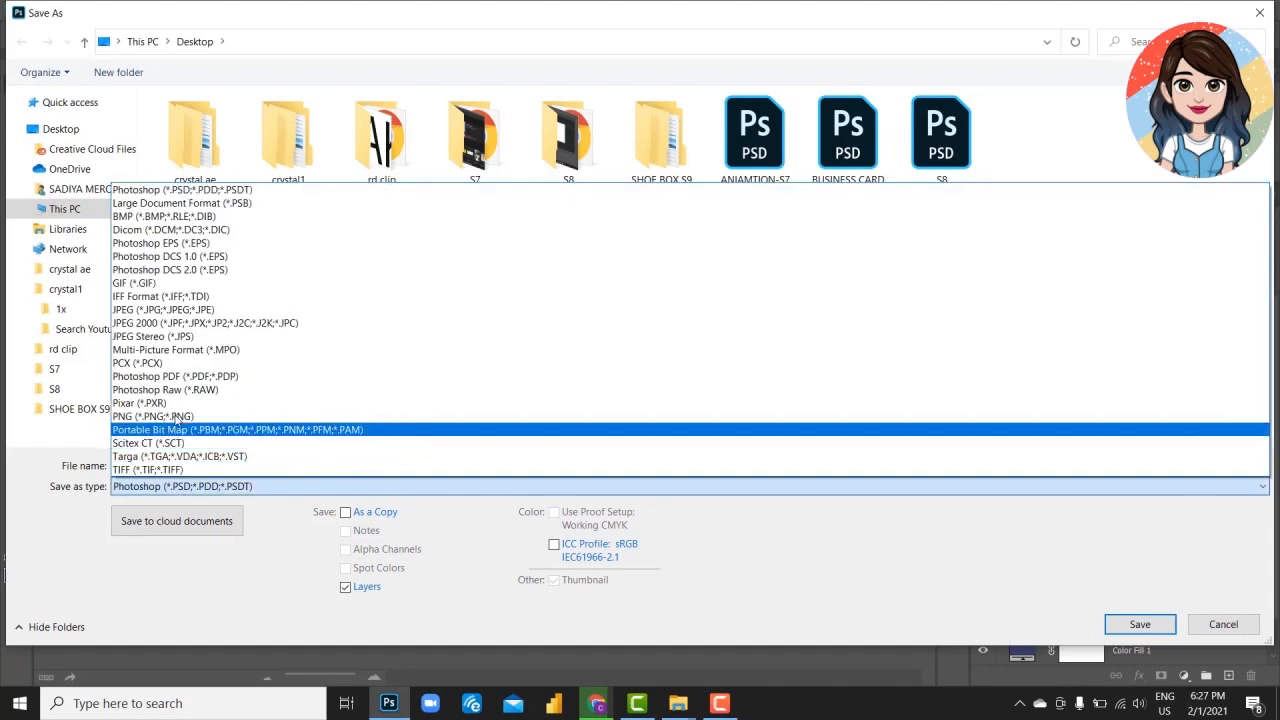
{"action": "left_click", "coordinate": [177, 320]}
{"action": "triple_click", "coordinate": [174, 466]}
{"action": "type", "text": "B"}
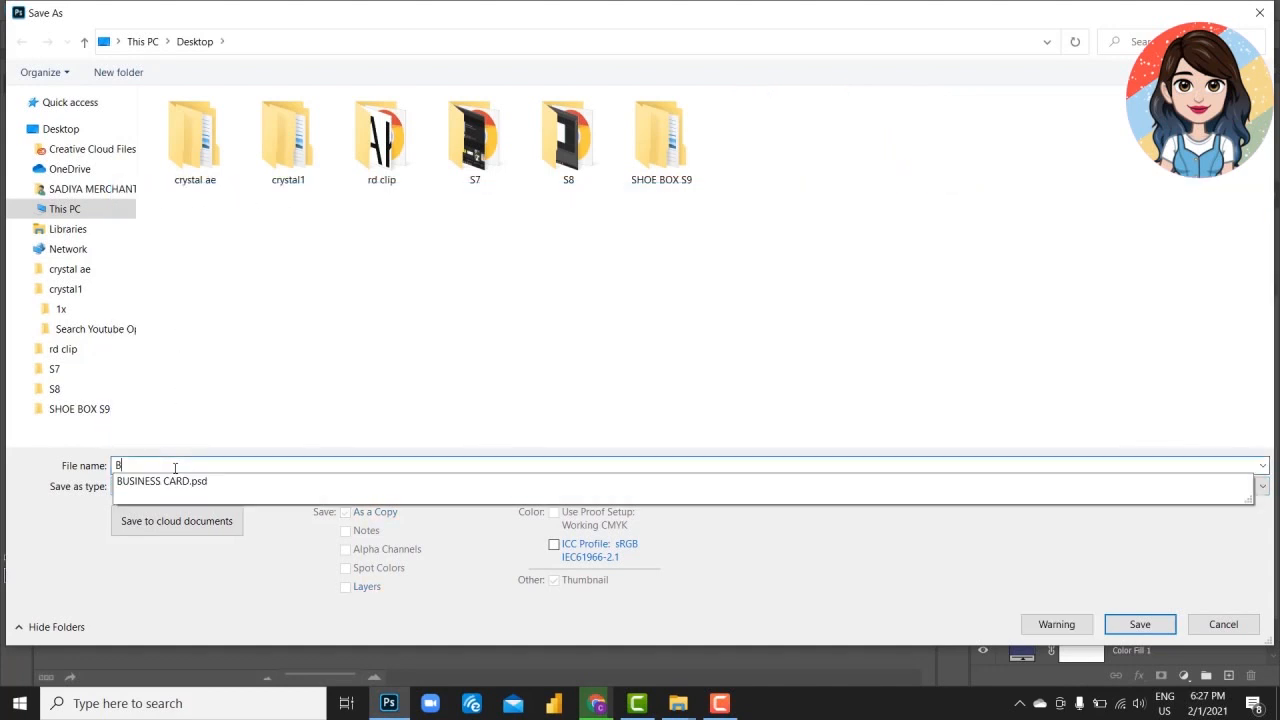
{"action": "type", "text": "LUE"}
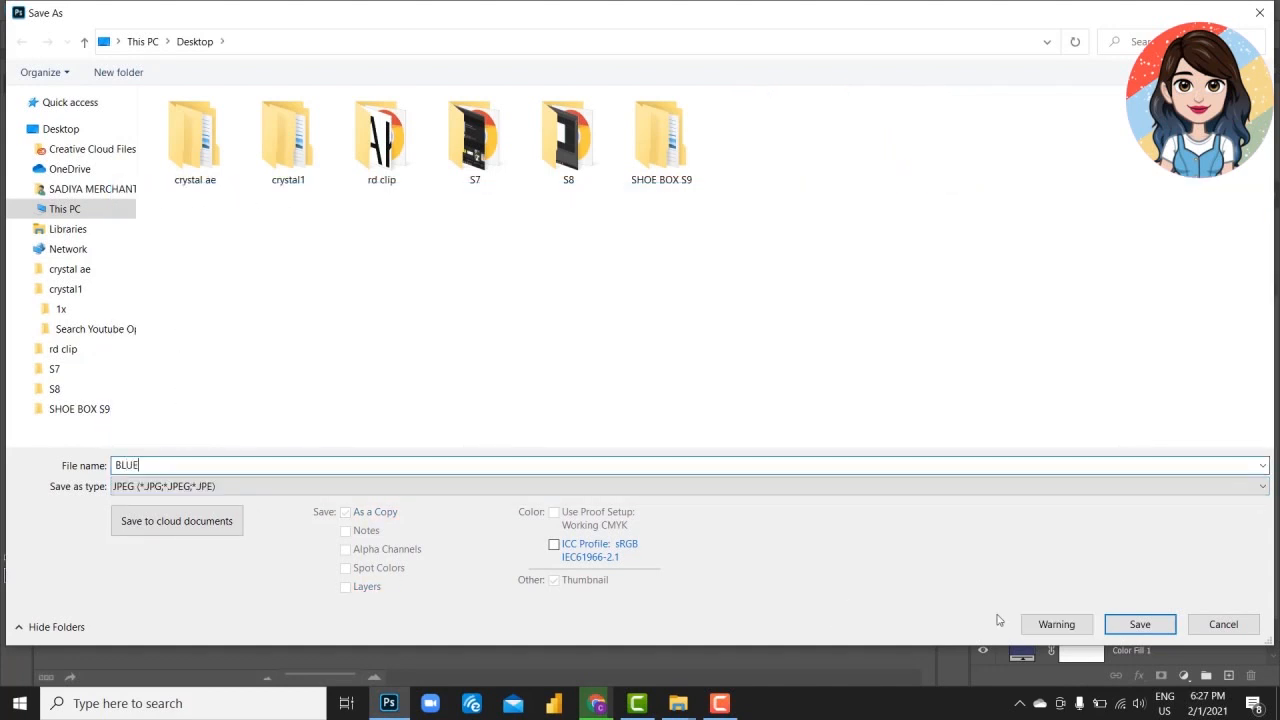
{"action": "left_click", "coordinate": [1140, 624]}
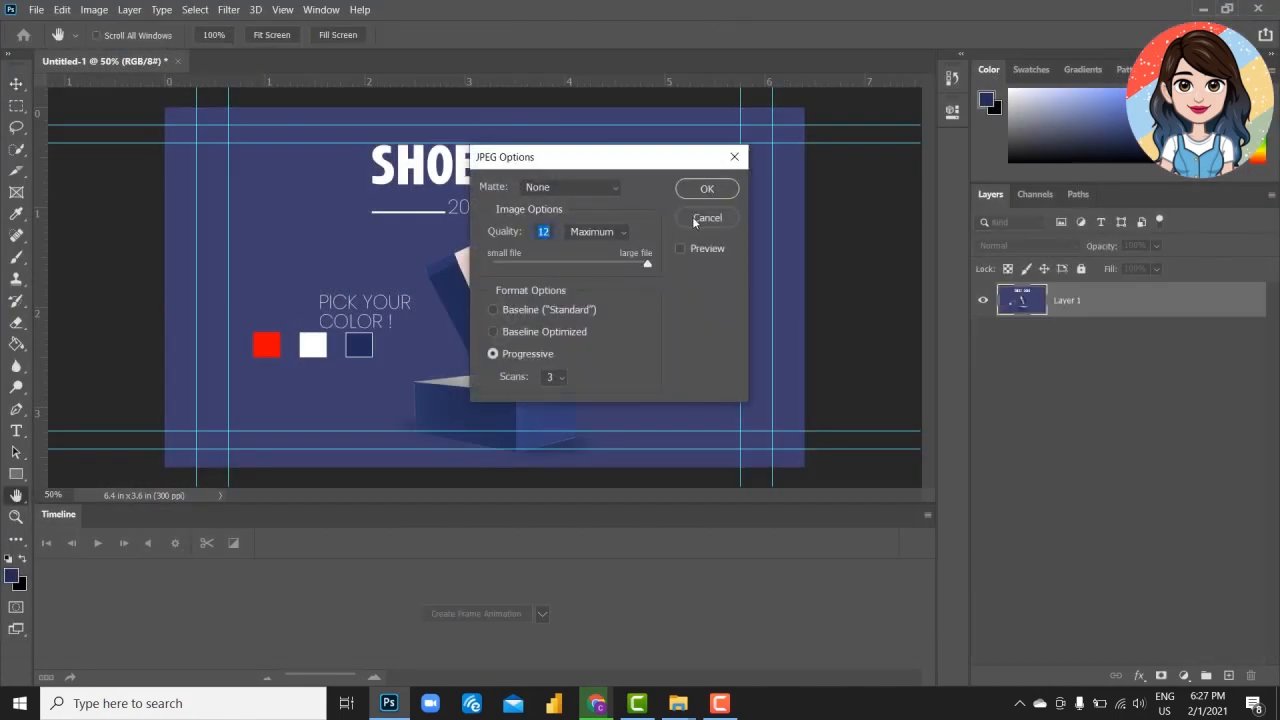
{"action": "left_click", "coordinate": [704, 192]}
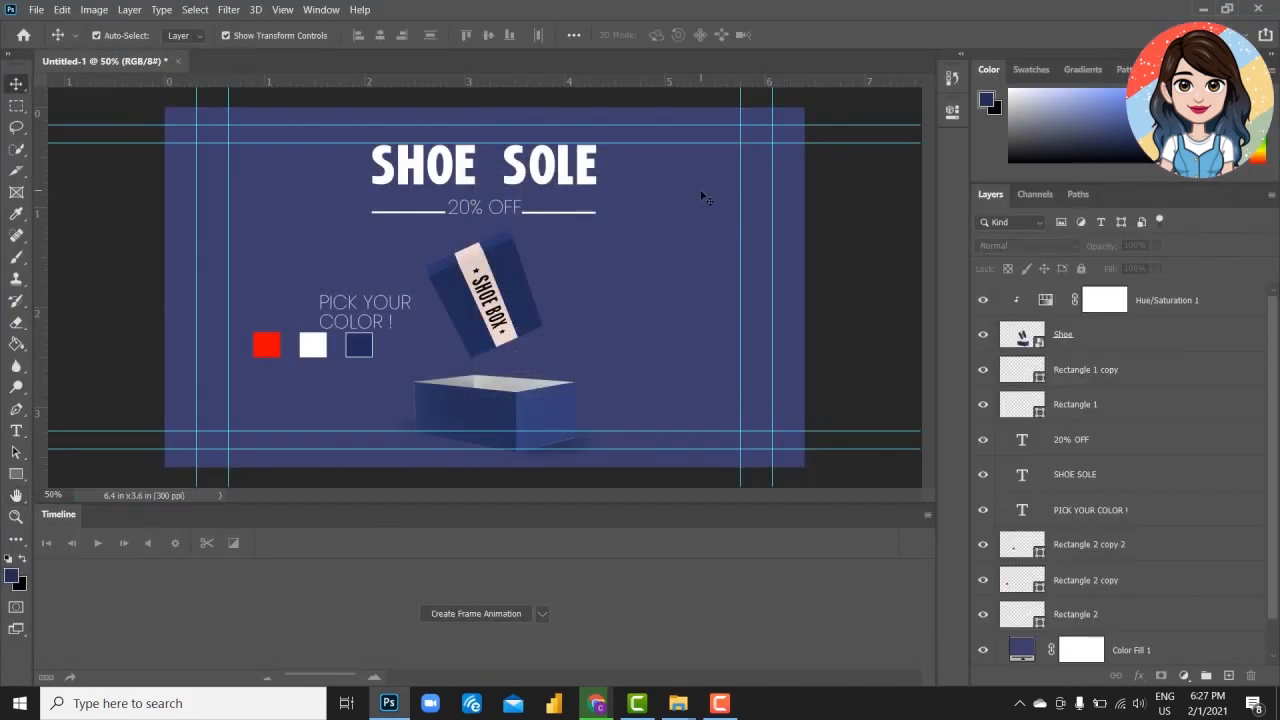
- Recolor the shoe box green by setting the Hue/Saturation adjustment to hue -121, saturation +1 and lightness -7
{"action": "double_click", "coordinate": [1042, 302]}
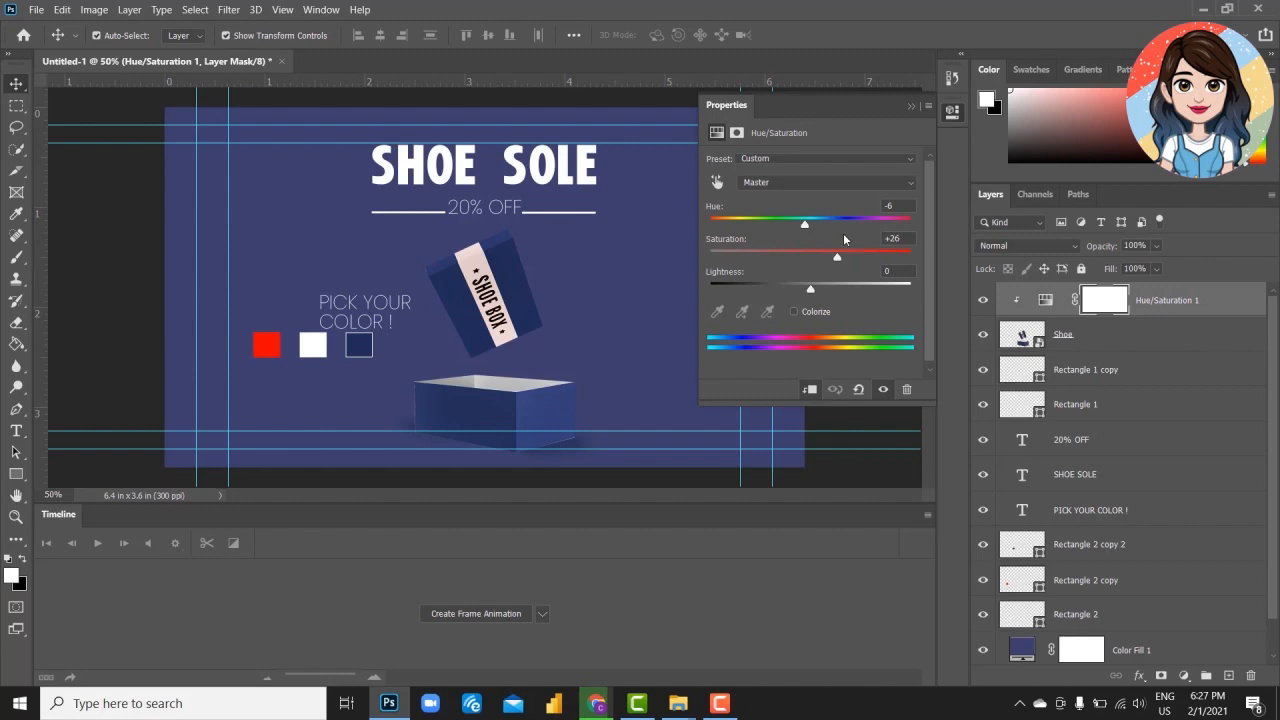
{"action": "left_click_drag", "start_coordinate": [805, 228], "coordinate": [915, 223]}
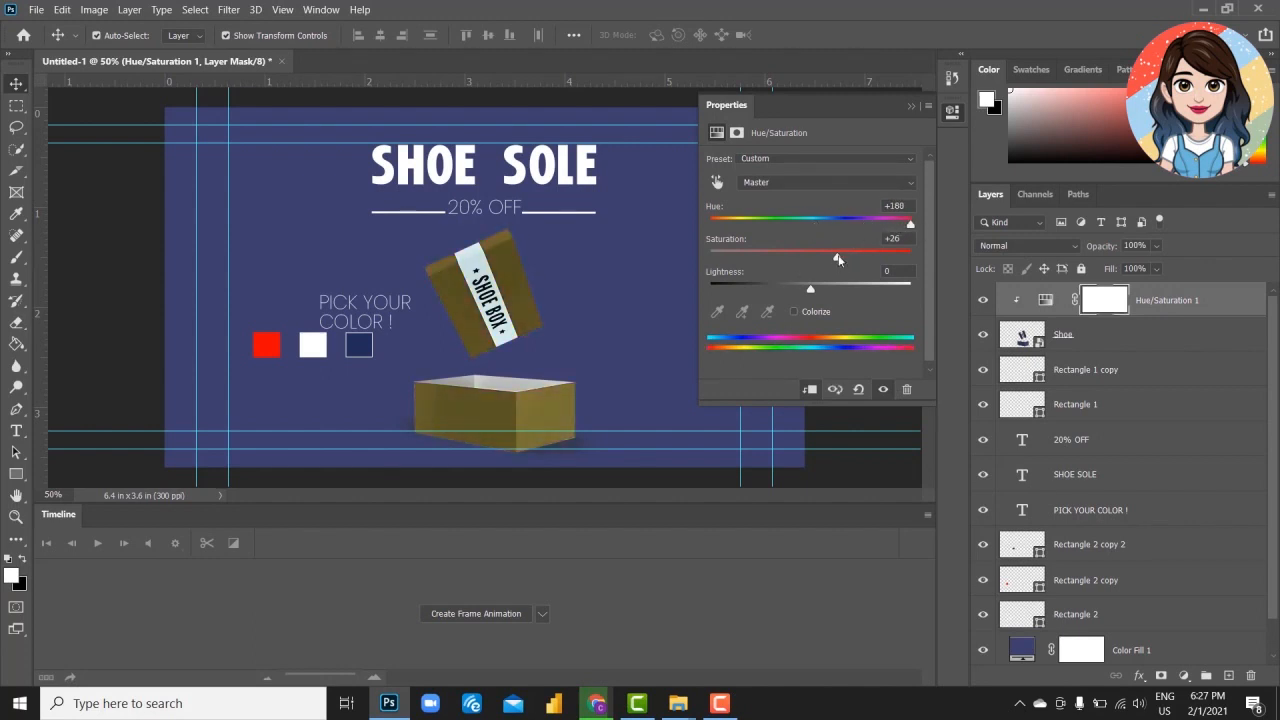
{"action": "left_click_drag", "start_coordinate": [837, 256], "coordinate": [918, 259]}
{"action": "left_click_drag", "start_coordinate": [810, 287], "coordinate": [863, 299]}
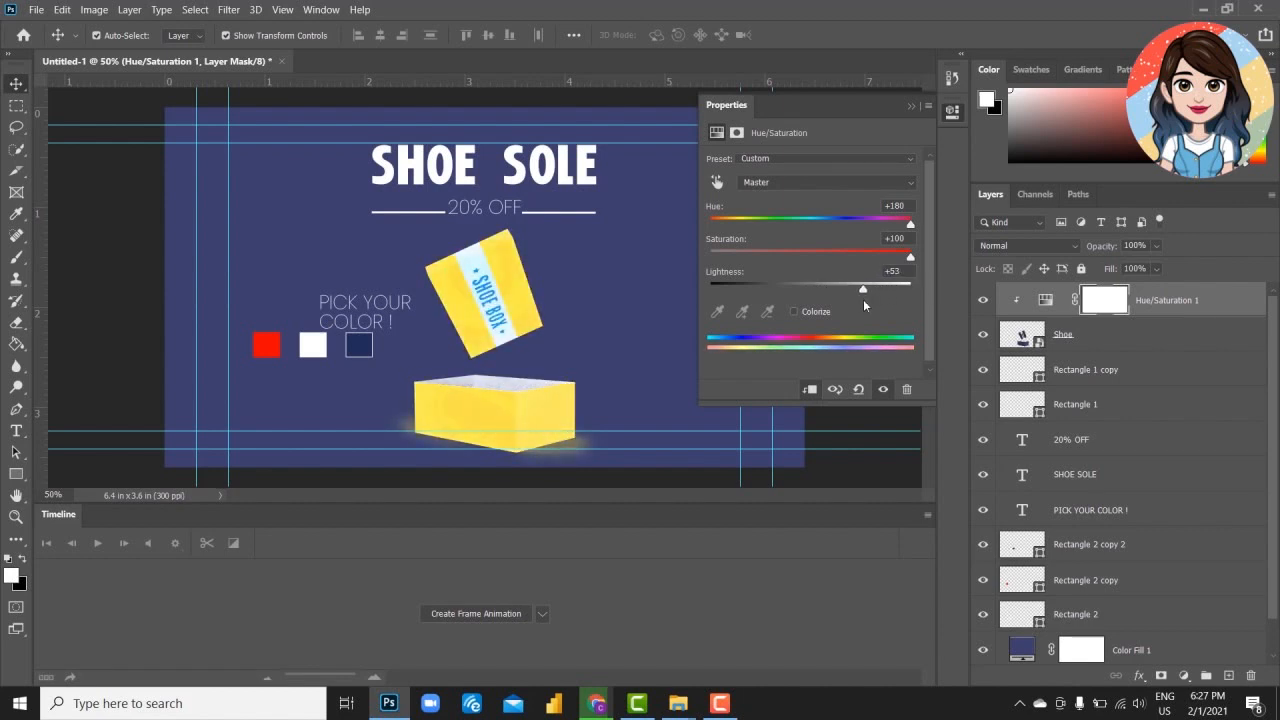
{"action": "left_click_drag", "start_coordinate": [912, 229], "coordinate": [798, 230]}
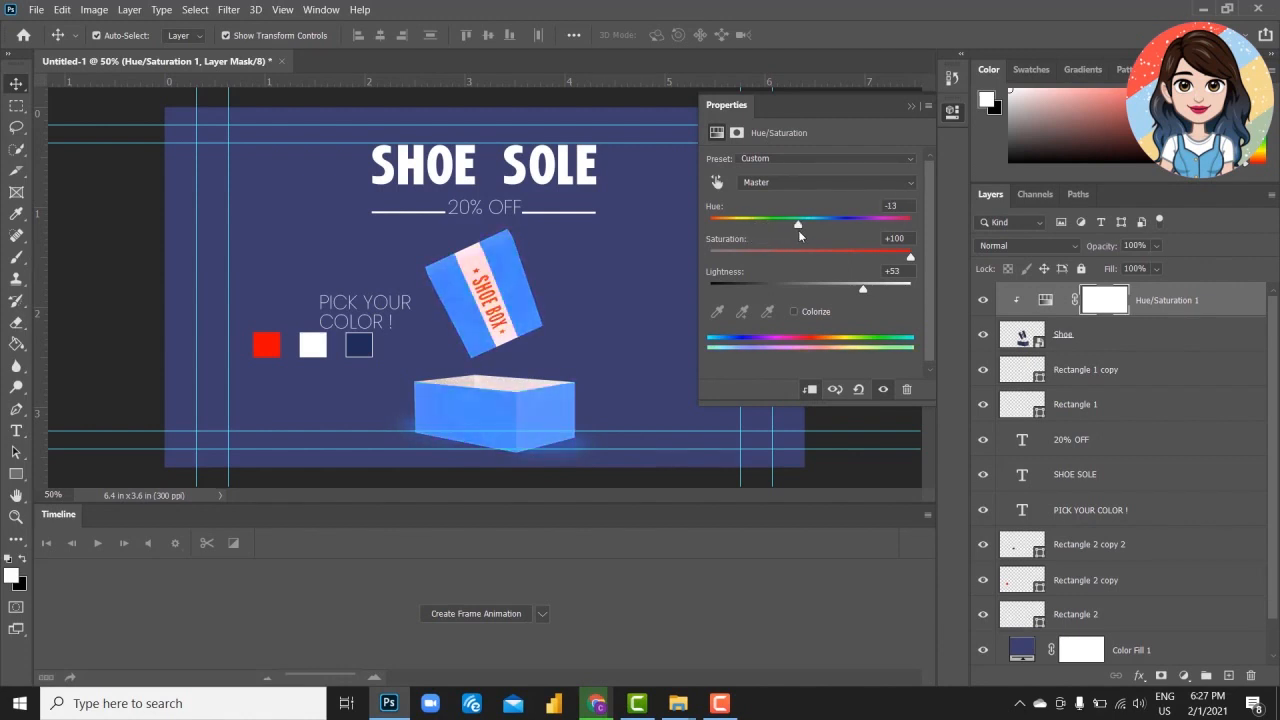
{"action": "left_click_drag", "start_coordinate": [863, 289], "coordinate": [803, 287]}
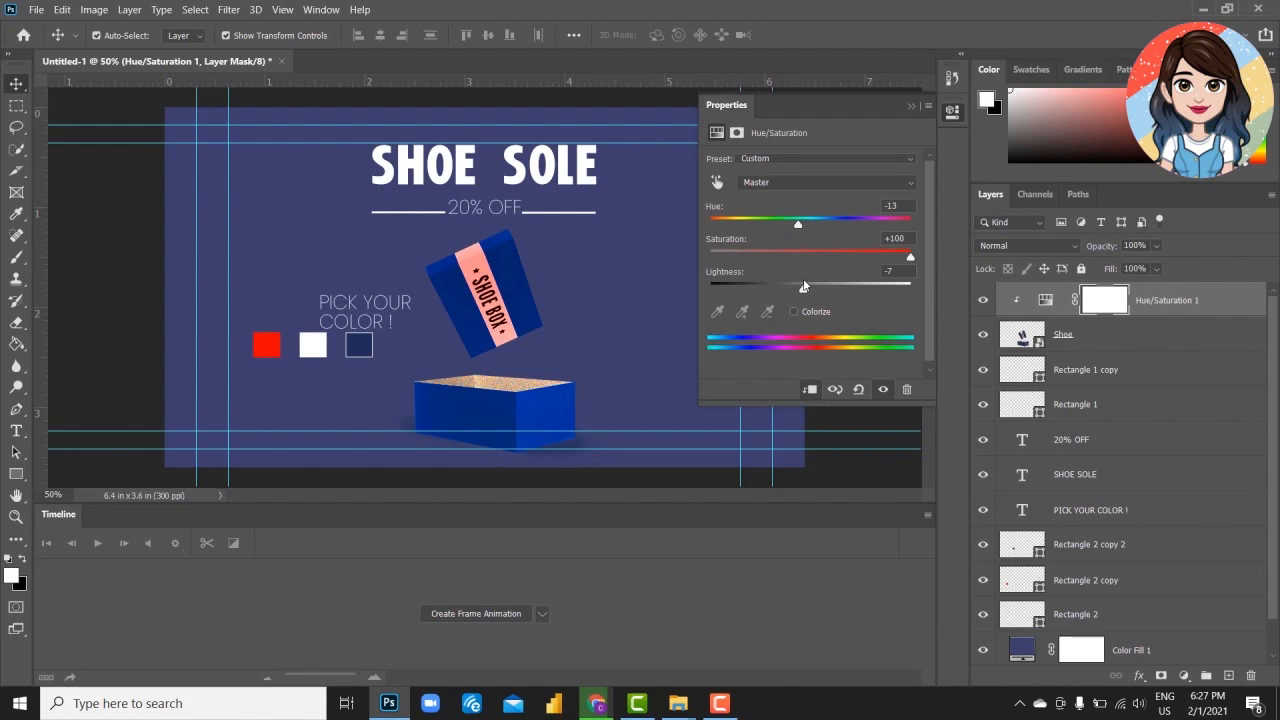
{"action": "left_click_drag", "start_coordinate": [799, 222], "coordinate": [852, 218]}
{"action": "left_click_drag", "start_coordinate": [910, 258], "coordinate": [811, 258]}
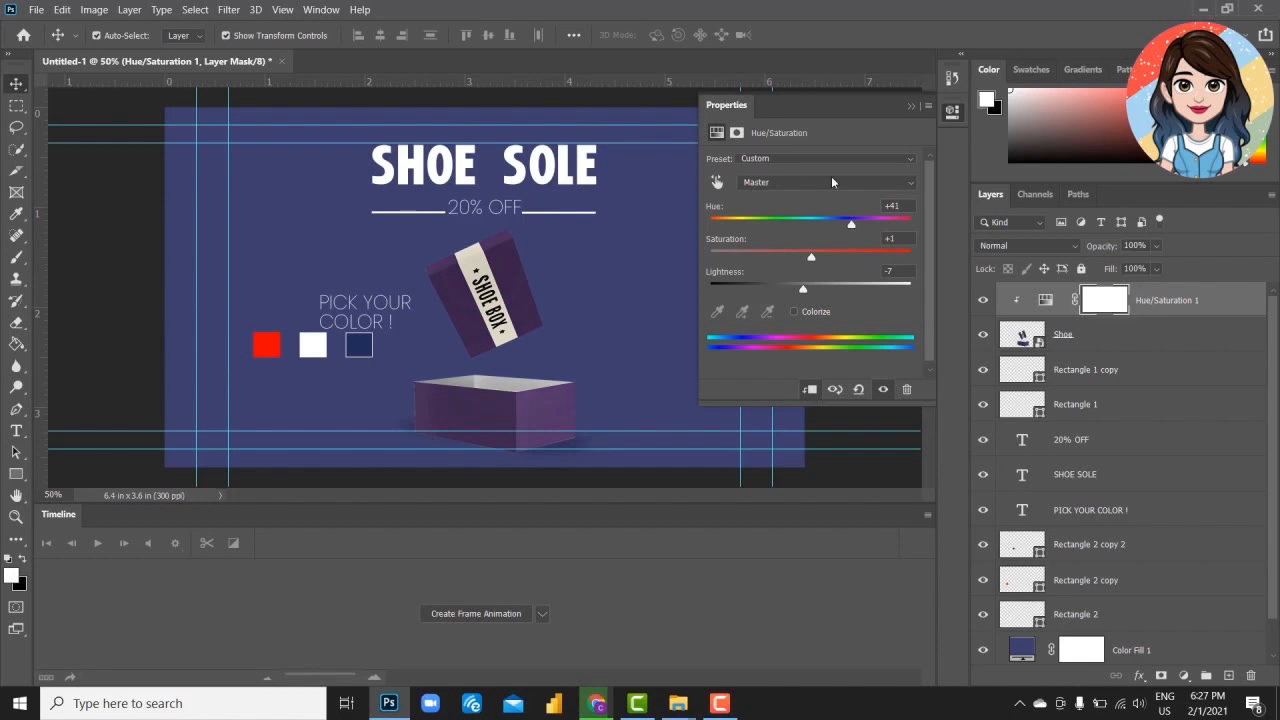
{"action": "left_click_drag", "start_coordinate": [851, 226], "coordinate": [736, 227]}
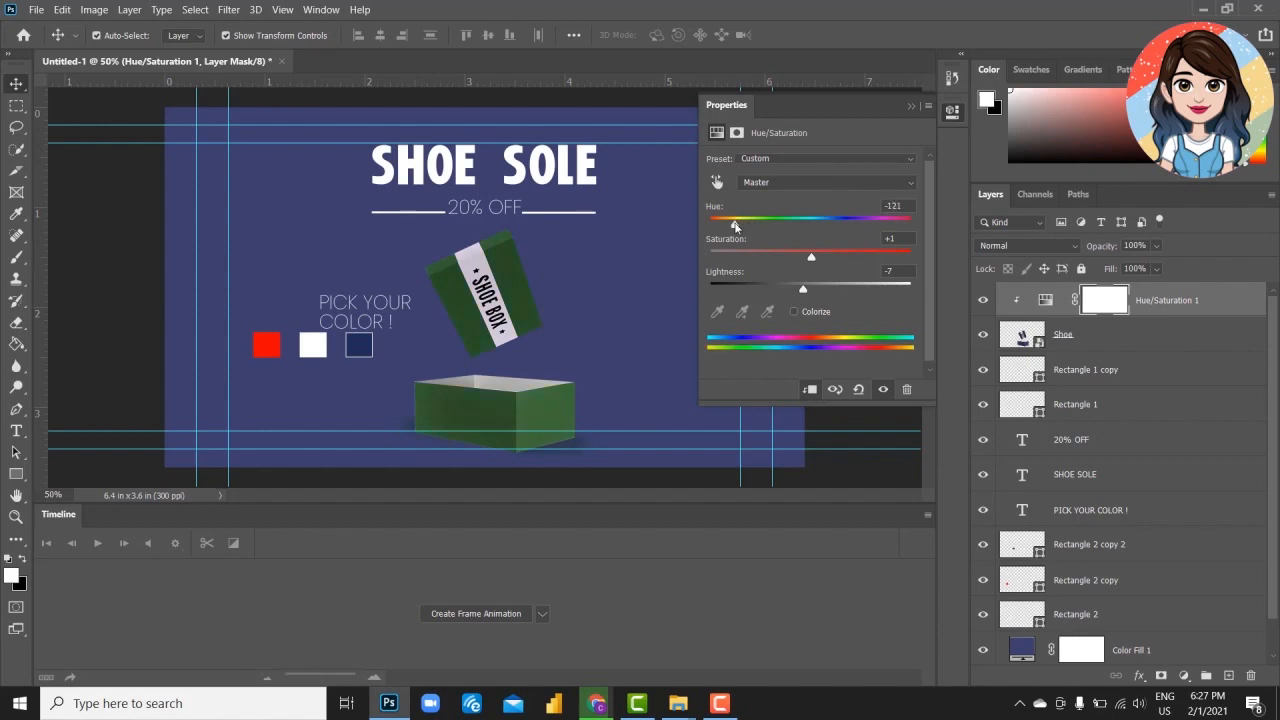
- Change the fill of the white middle square to the dark green sampled from the front of the shoe box
{"action": "left_click", "coordinate": [1021, 592]}
{"action": "left_click", "coordinate": [1022, 612]}
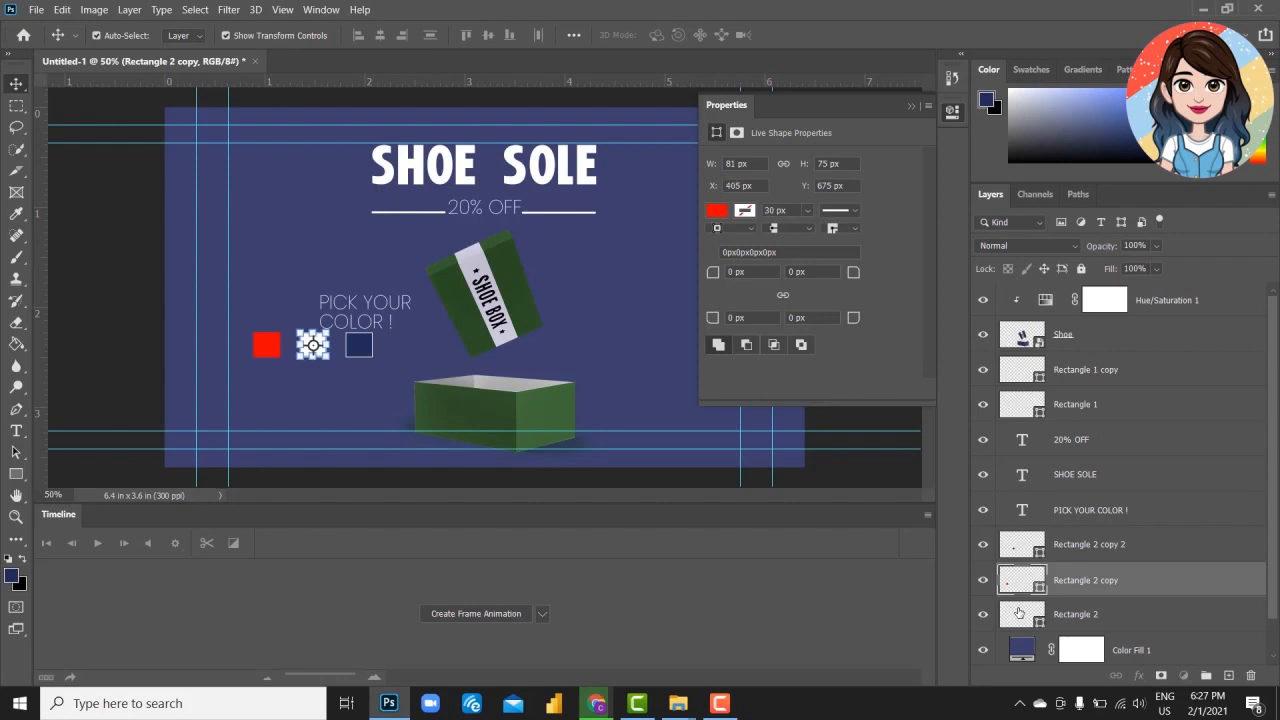
{"action": "left_click", "coordinate": [16, 213]}
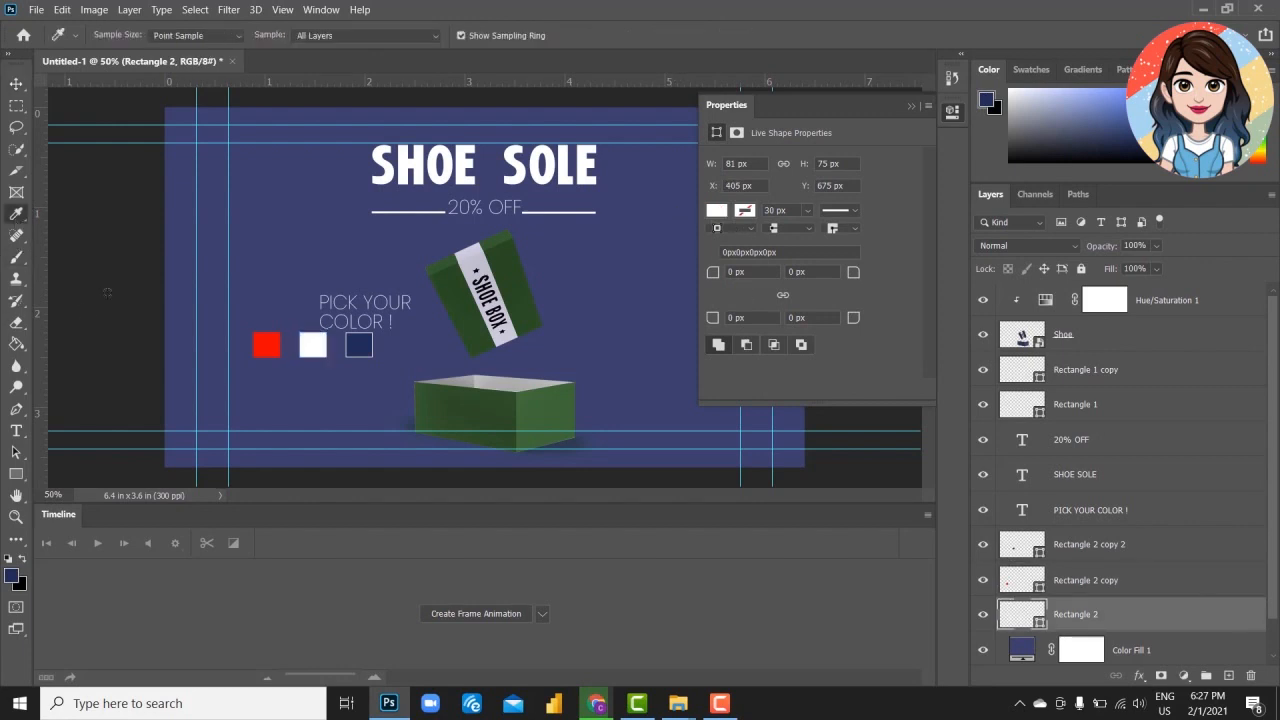
{"action": "left_click", "coordinate": [467, 408]}
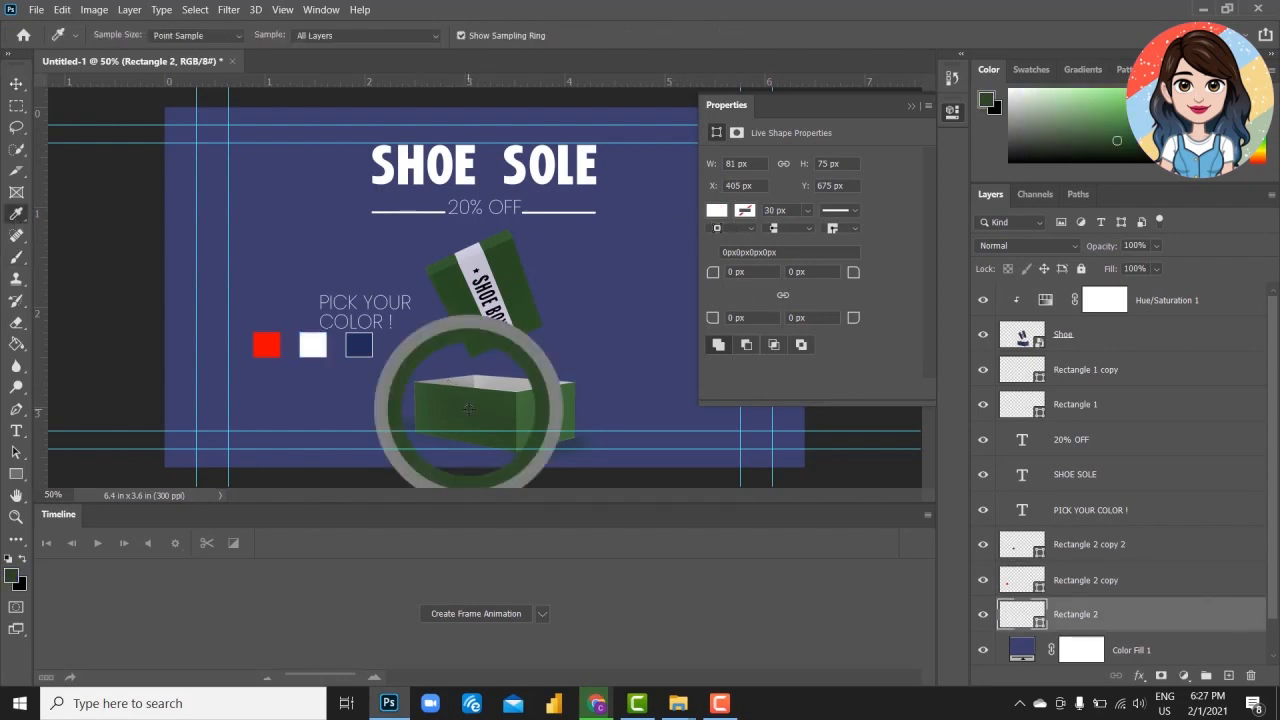
{"action": "left_click", "coordinate": [717, 211]}
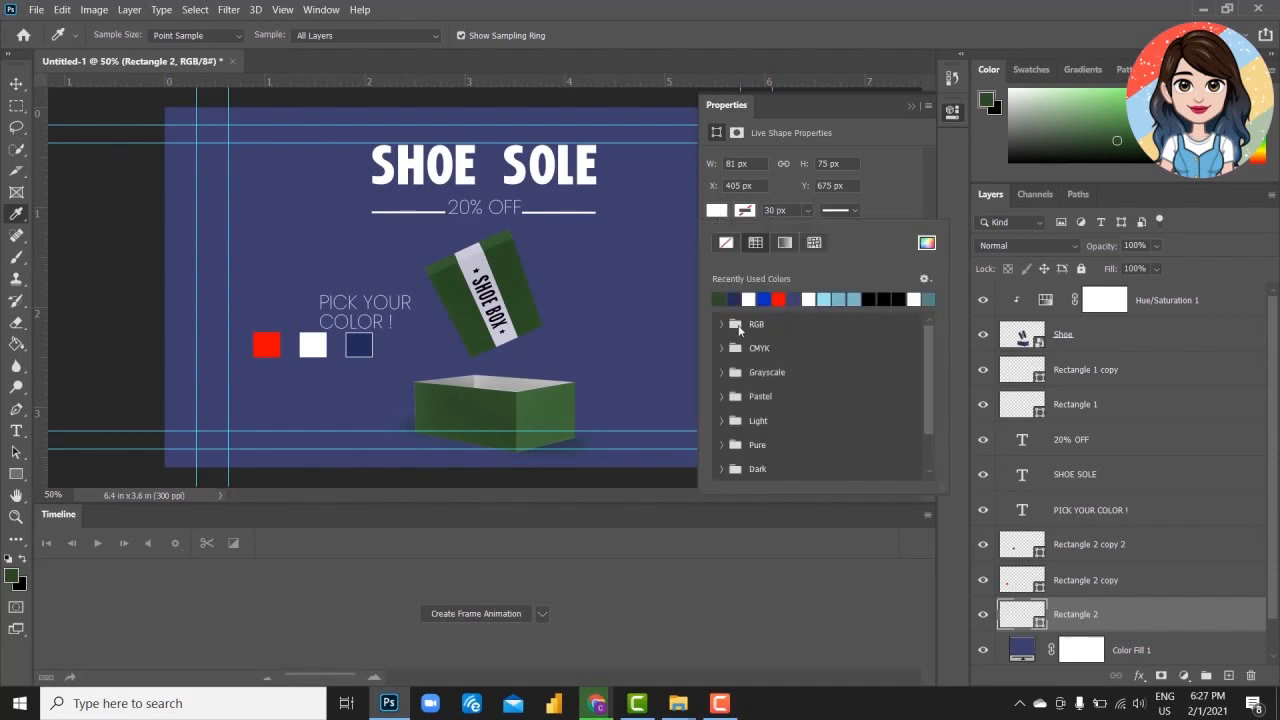
{"action": "left_click", "coordinate": [729, 298]}
- Give the middle green square a white stroke 2 px wide
{"action": "left_click", "coordinate": [747, 210]}
{"action": "left_click", "coordinate": [749, 298]}
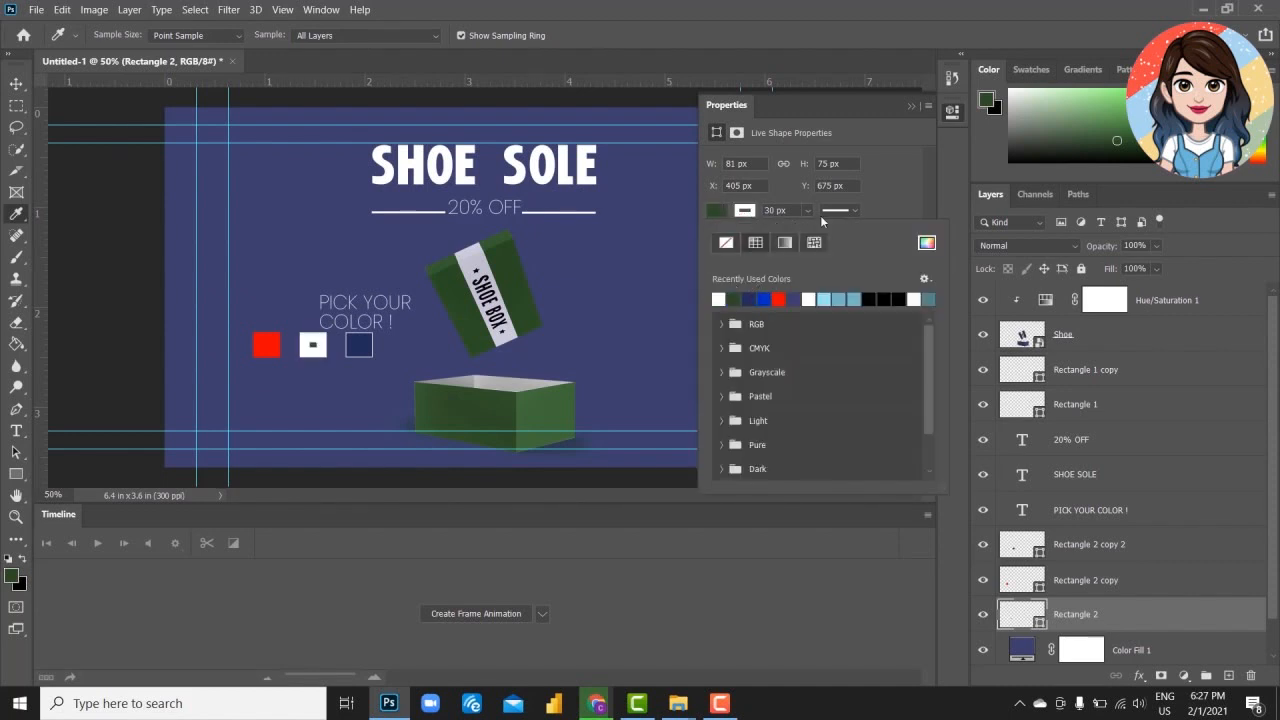
{"action": "left_click", "coordinate": [776, 210]}
{"action": "type", "text": "2"}
{"action": "key", "text": "Return"}
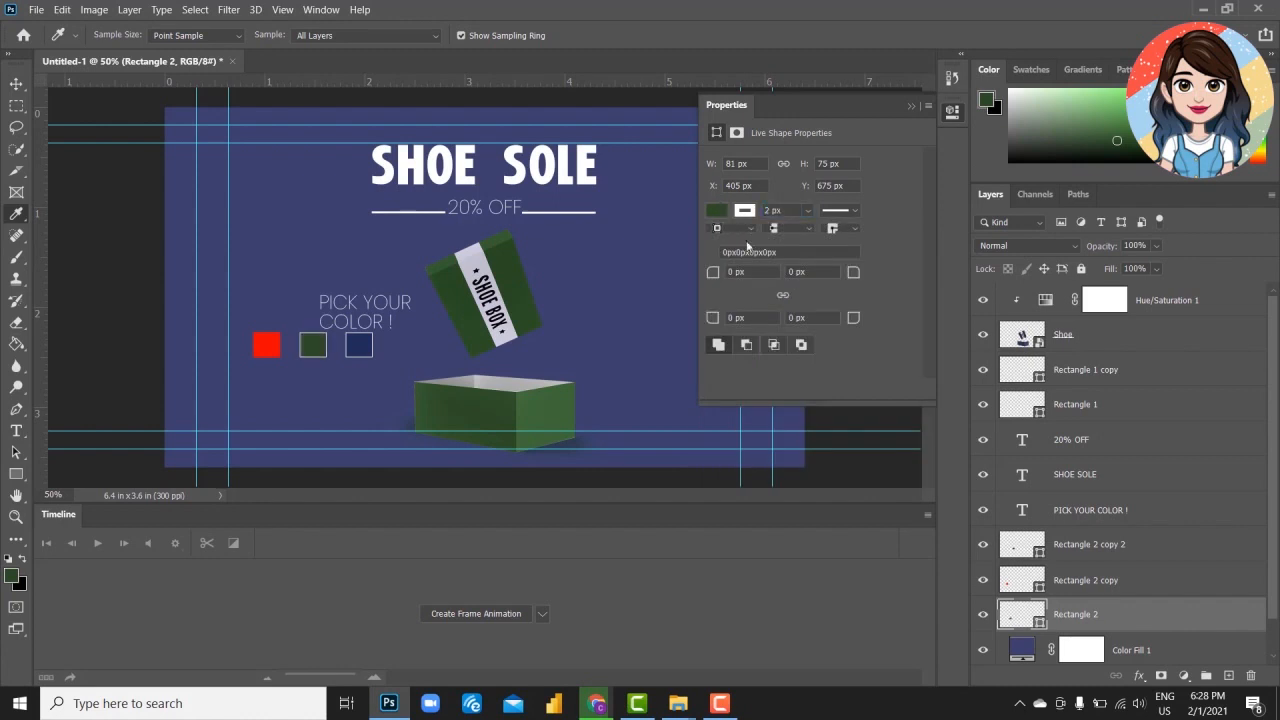
- Remove the white stroke from the dark blue square on the Rectangle 2 copy 2 layer
{"action": "left_click", "coordinate": [1107, 548]}
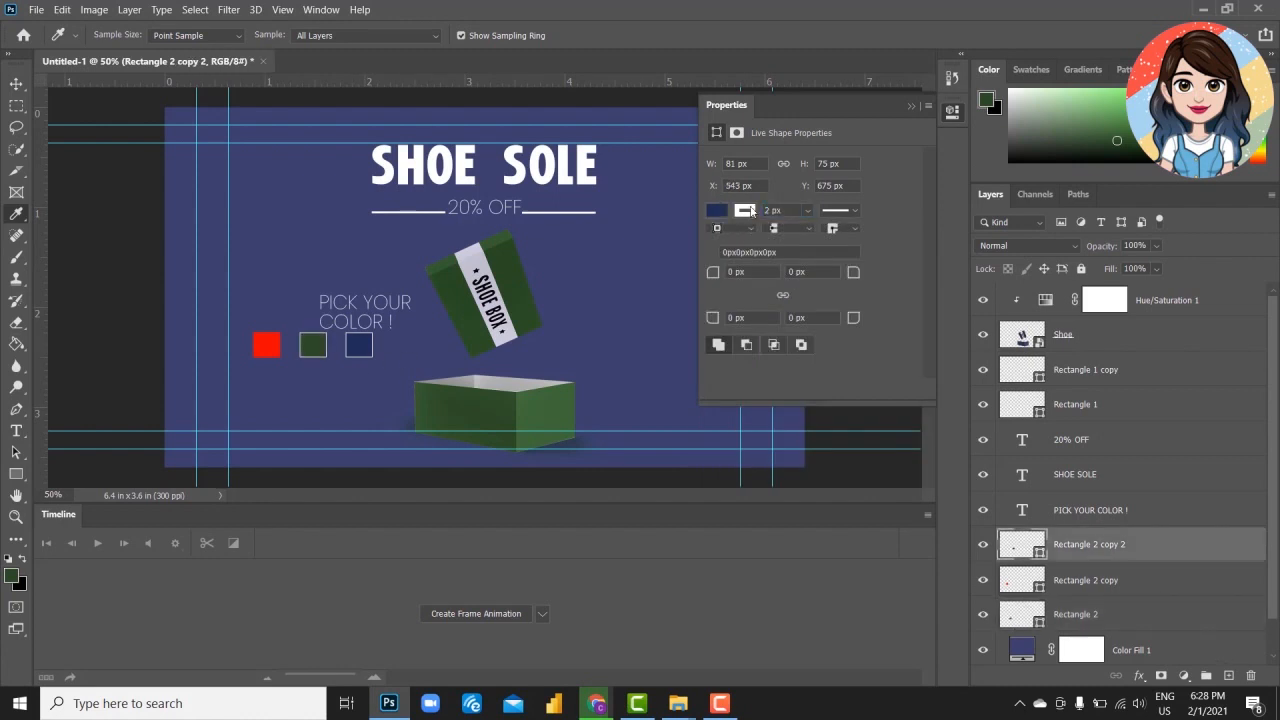
{"action": "left_click", "coordinate": [754, 211]}
{"action": "left_click", "coordinate": [727, 244]}
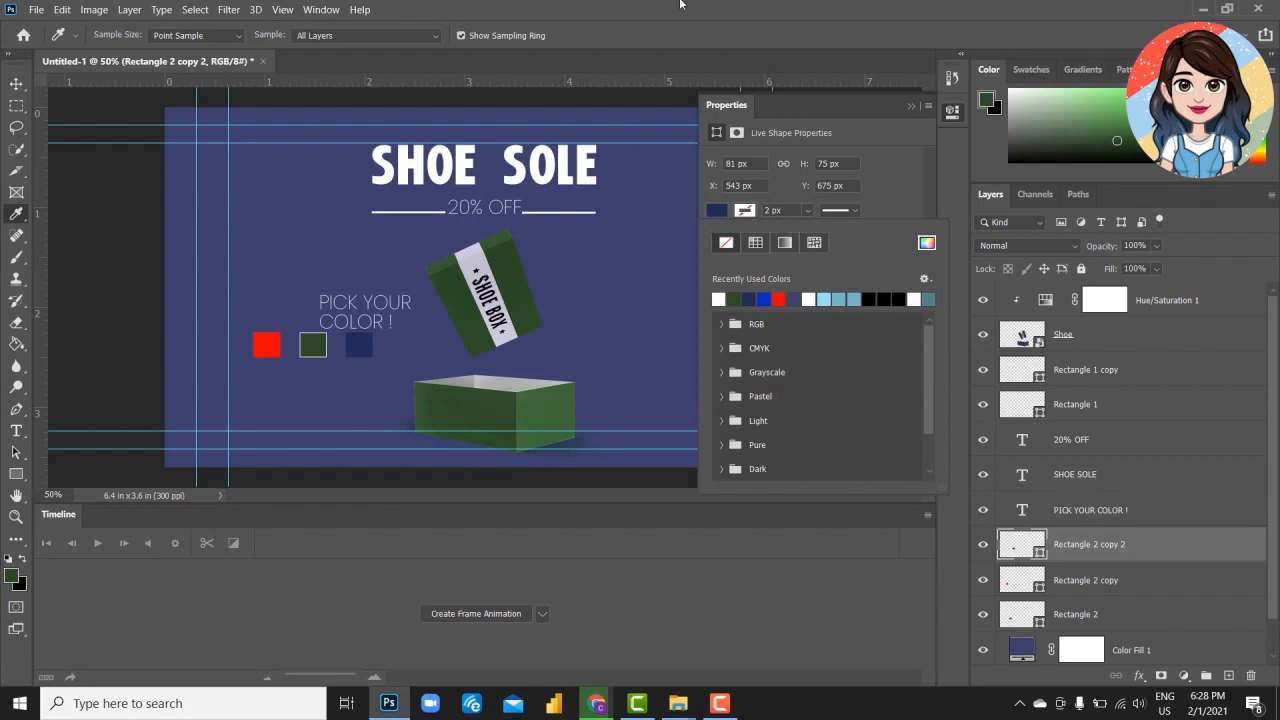
{"action": "left_click", "coordinate": [15, 83]}
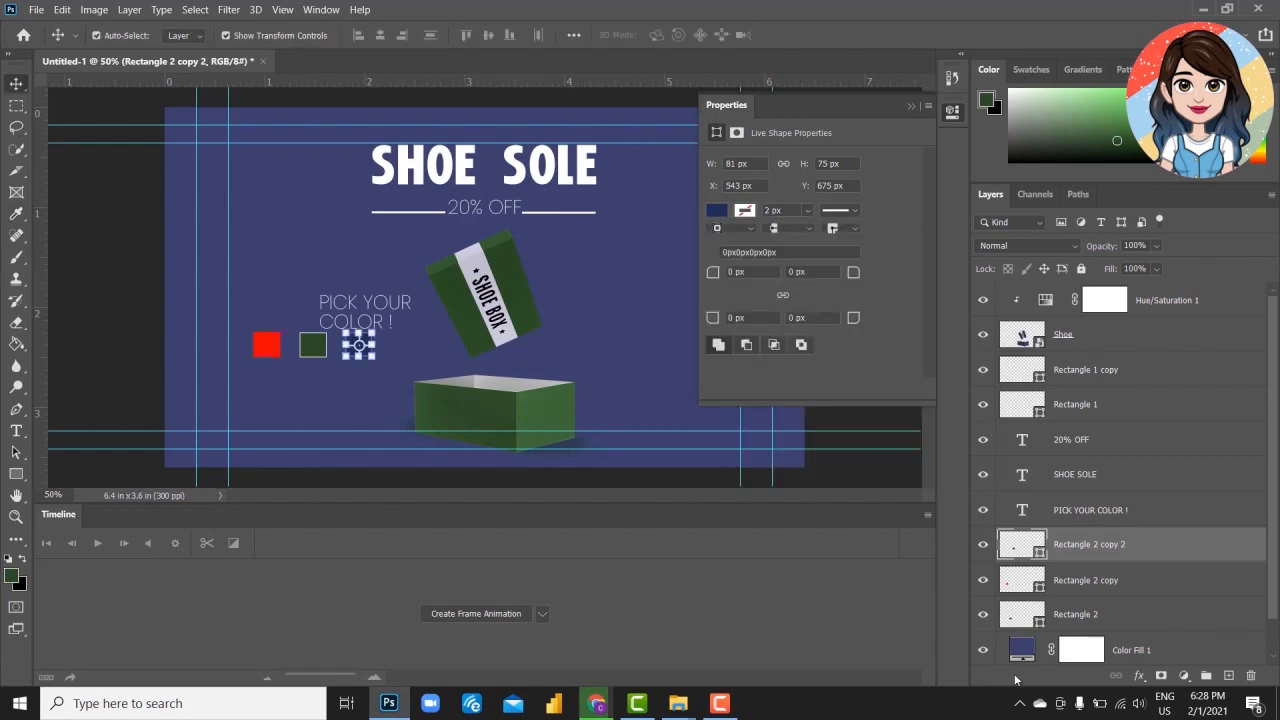
- Recolor the Color Fill 1 background with the green sampled from the lighter side of the shoe box
{"action": "left_click", "coordinate": [1031, 651]}
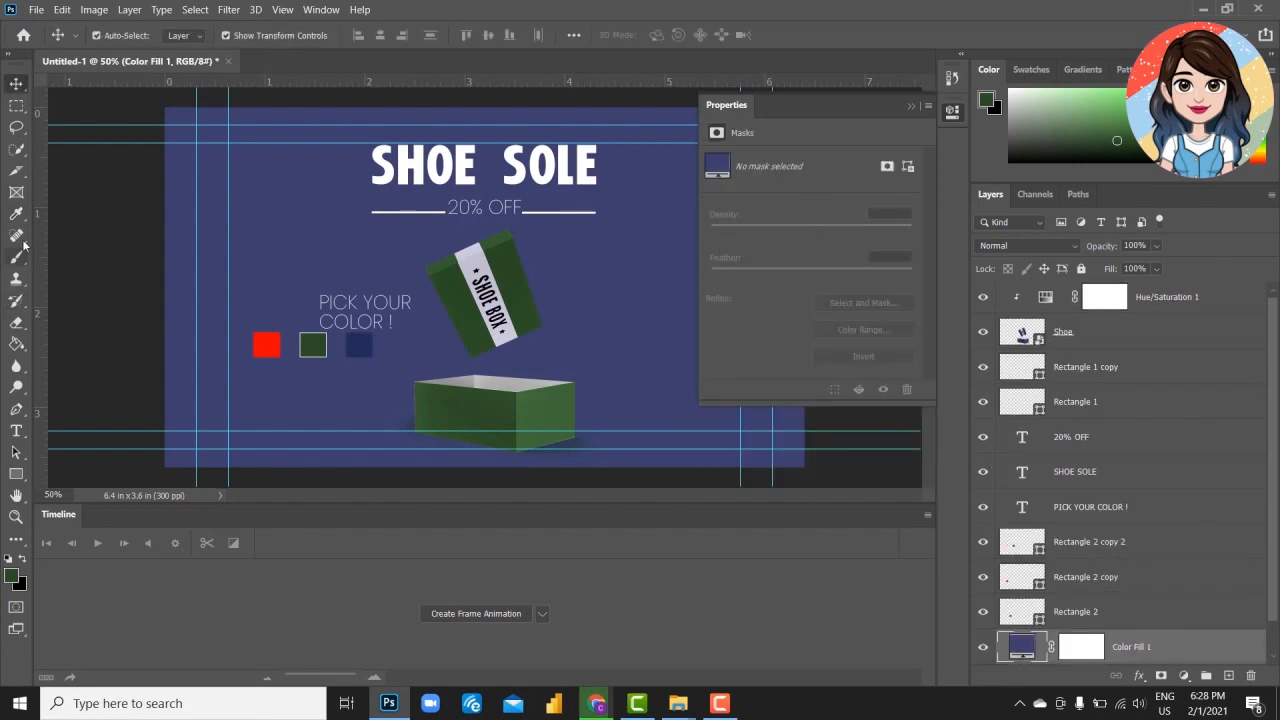
{"action": "double_click", "coordinate": [1007, 641]}
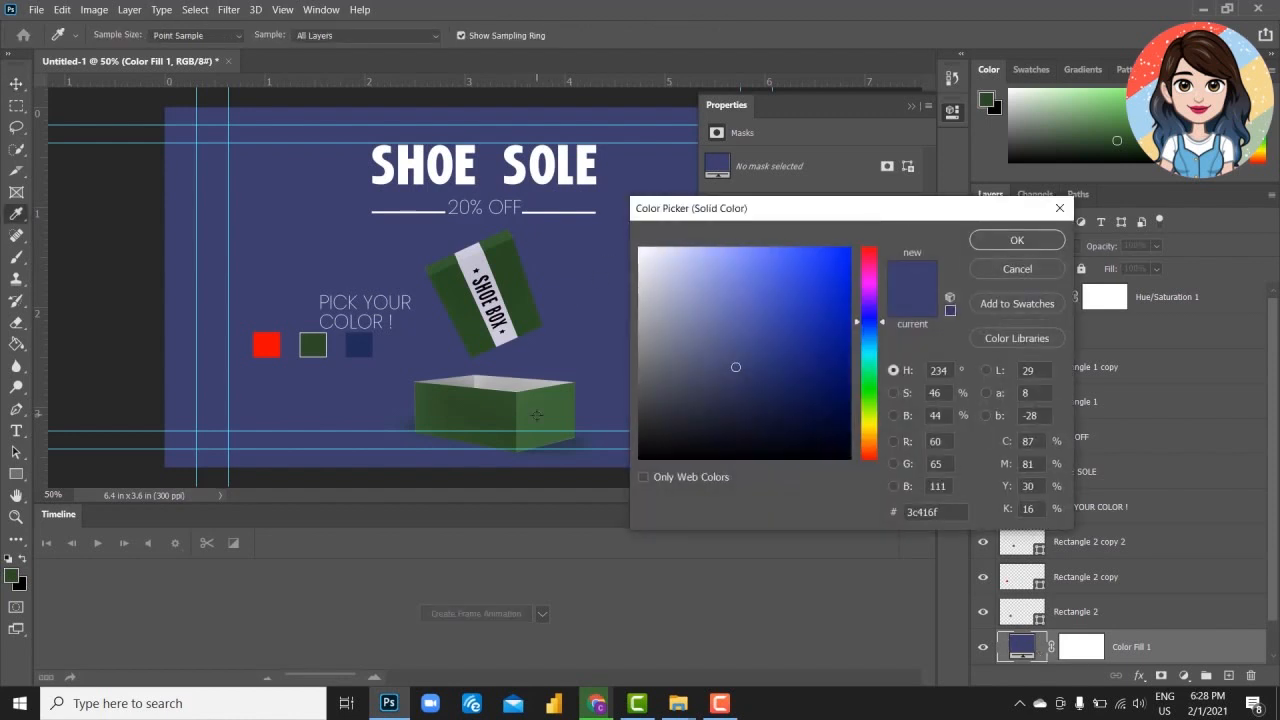
{"action": "left_click", "coordinate": [536, 415]}
{"action": "left_click", "coordinate": [1017, 240]}
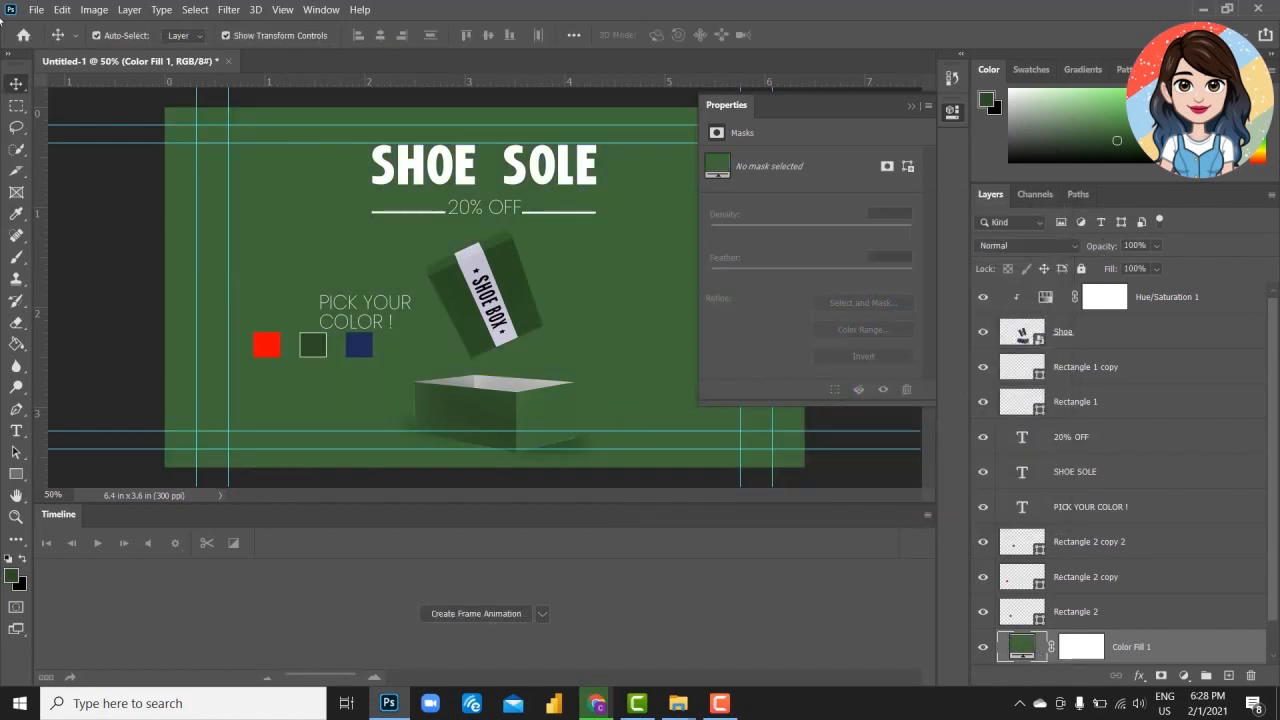
- Save a JPEG copy of the design on the Desktop as GREEN with maximum quality 12
{"action": "left_click", "coordinate": [35, 9]}
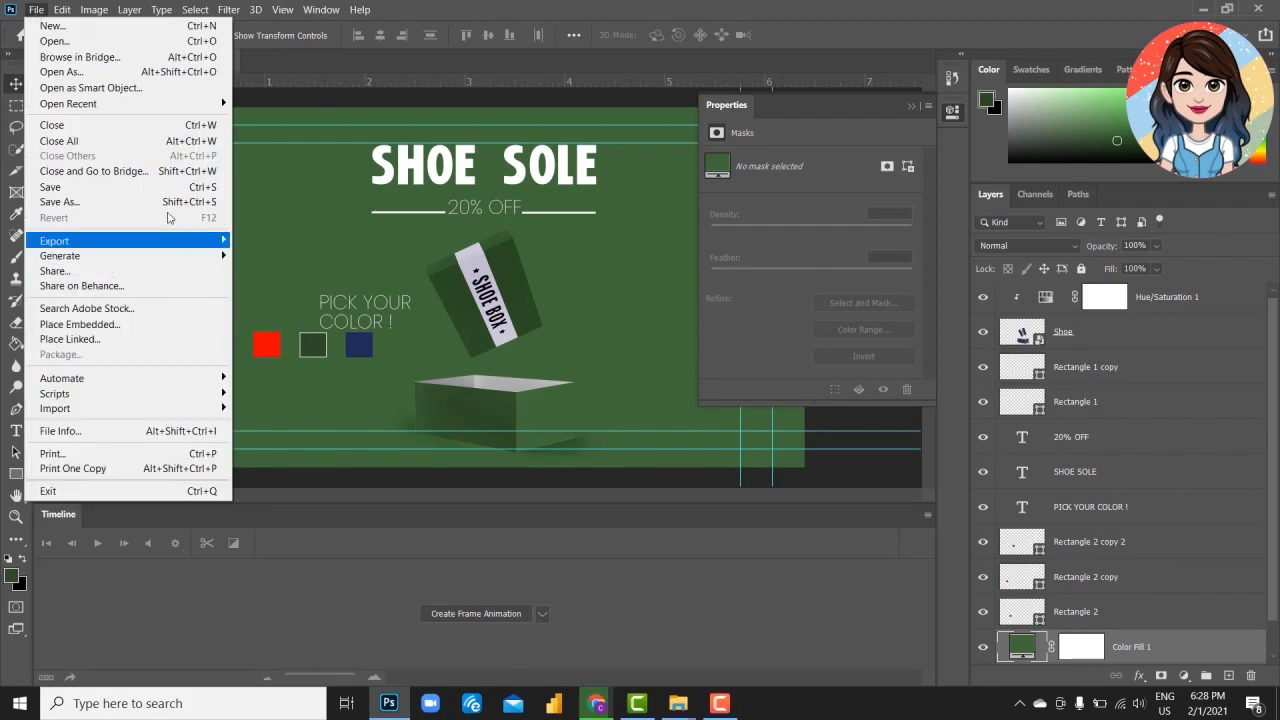
{"action": "left_click", "coordinate": [110, 201]}
{"action": "left_click", "coordinate": [684, 479]}
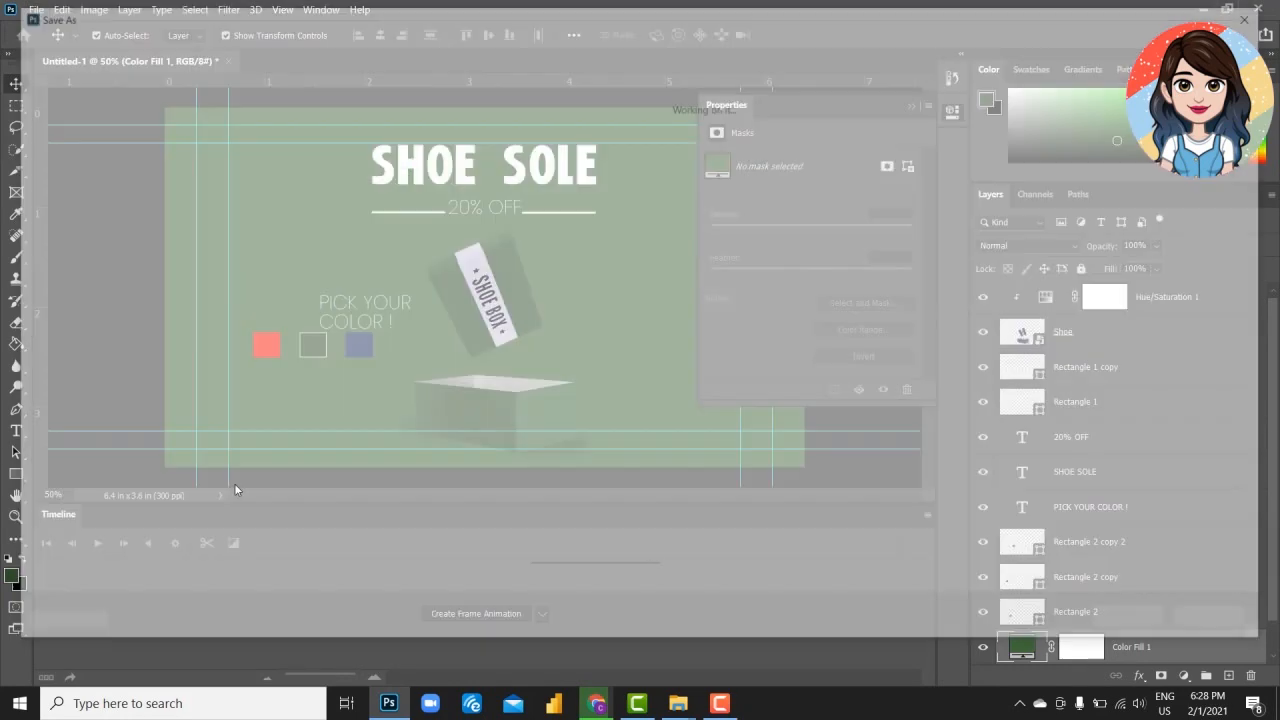
{"action": "left_click", "coordinate": [240, 486]}
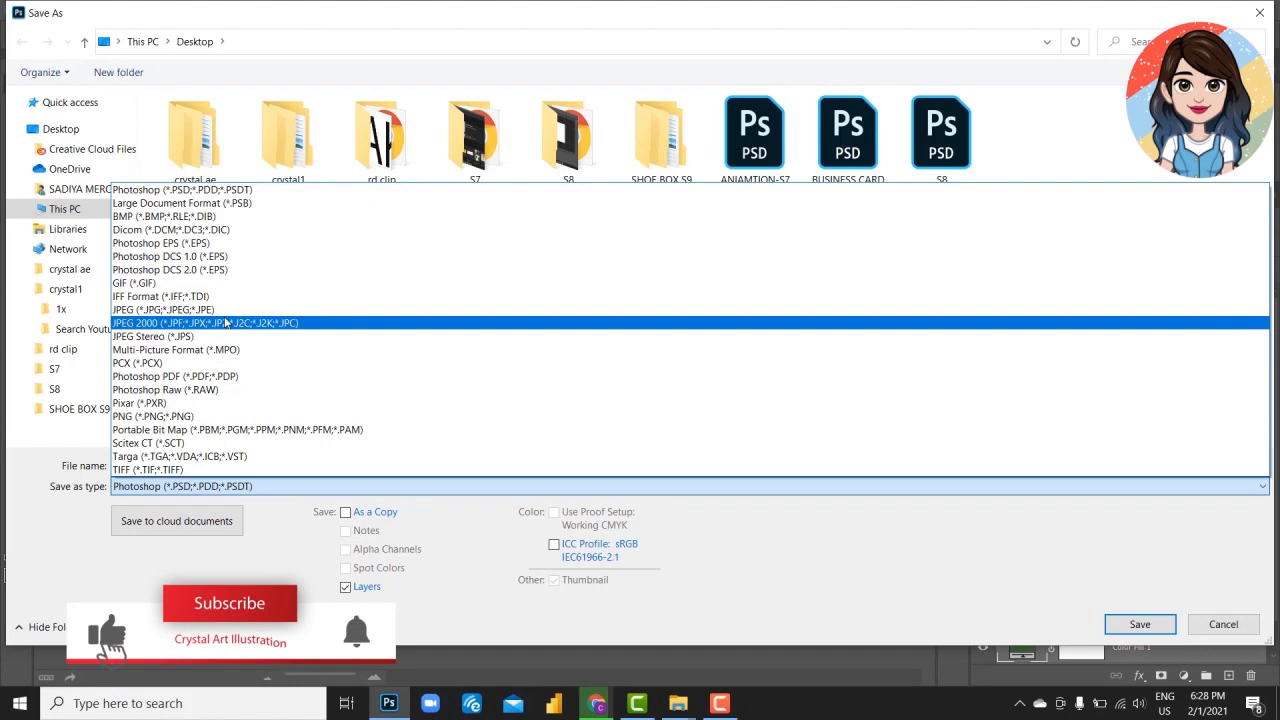
{"action": "left_click", "coordinate": [226, 322]}
{"action": "left_click", "coordinate": [226, 486]}
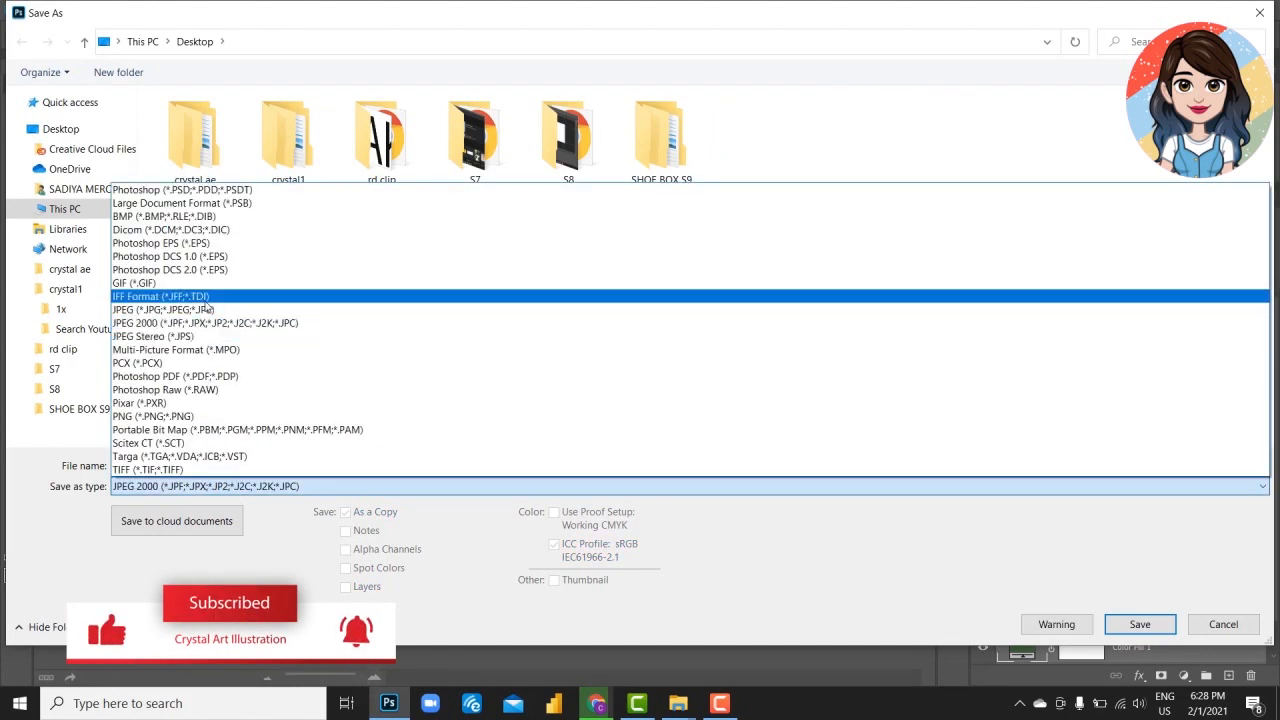
{"action": "left_click", "coordinate": [205, 300]}
{"action": "left_click", "coordinate": [223, 486]}
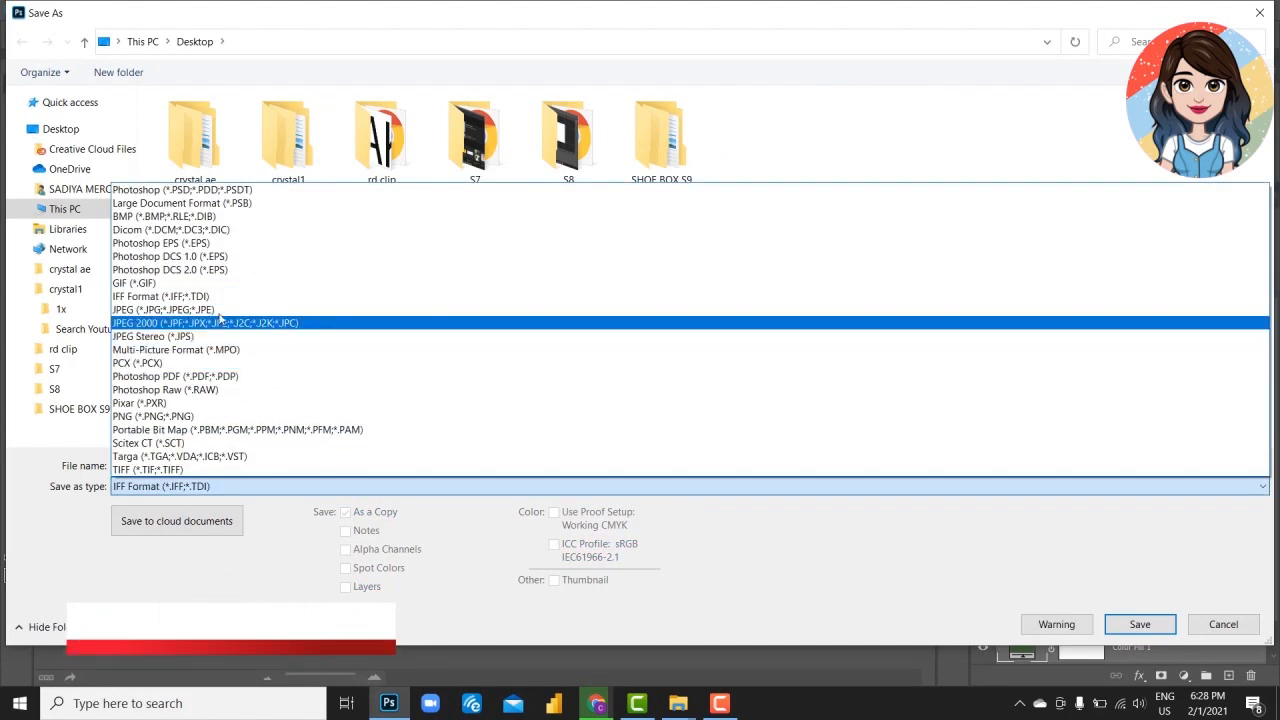
{"action": "left_click", "coordinate": [218, 310]}
{"action": "left_click", "coordinate": [252, 465]}
{"action": "type", "text": "GREEN"}
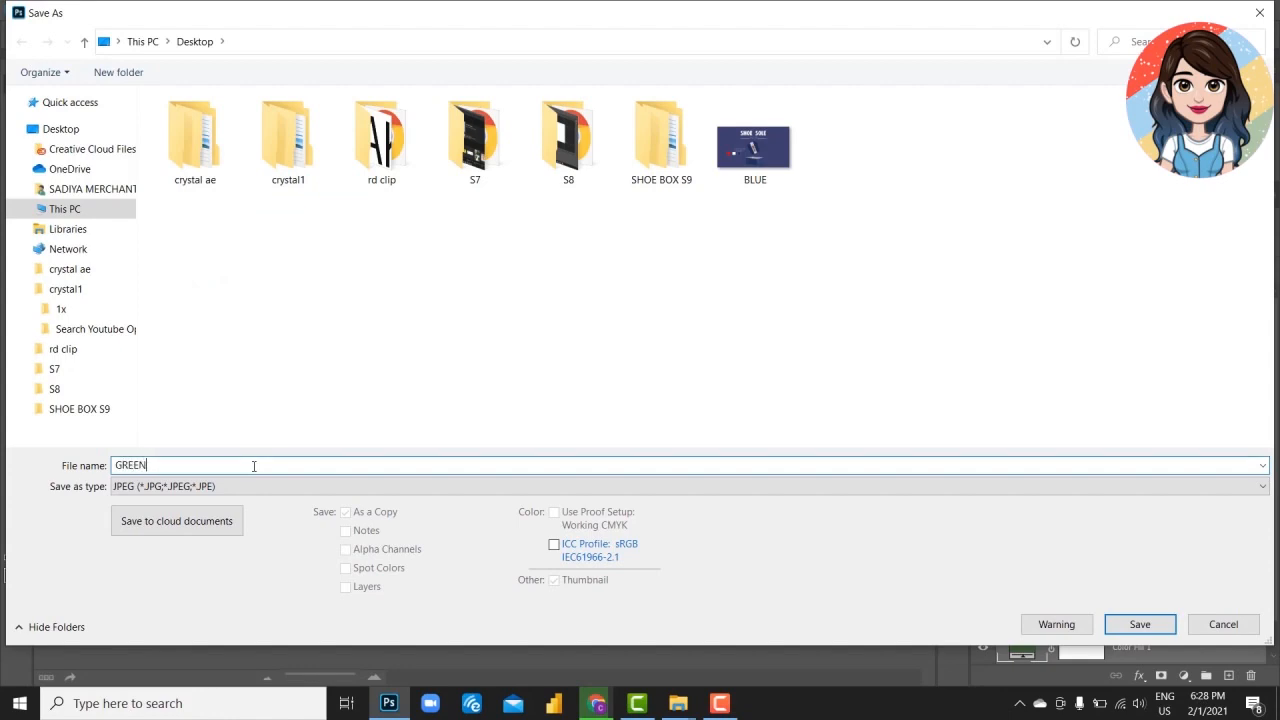
{"action": "key", "text": "Return"}
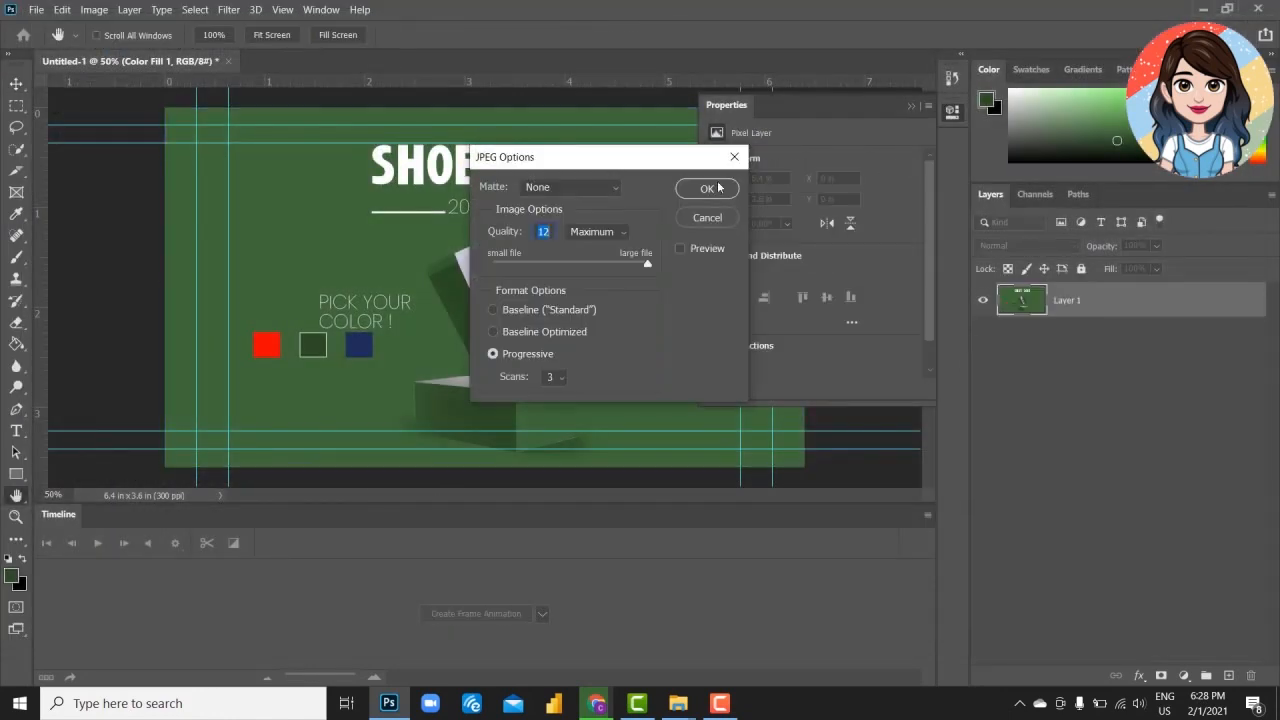
{"action": "left_click", "coordinate": [695, 188]}
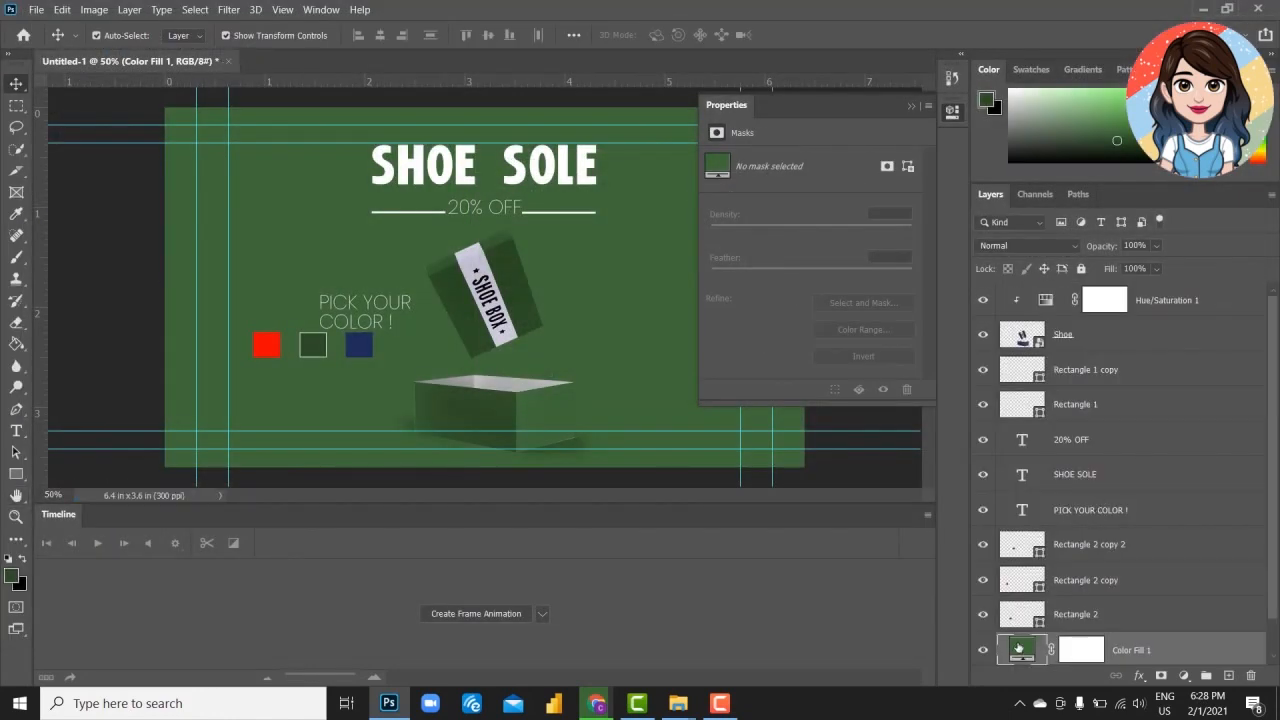
- Recolor the shoe box dark red by setting the Hue/Saturation adjustment to hue +119 and saturation +31
{"action": "left_click", "coordinate": [1045, 300]}
{"action": "left_click_drag", "start_coordinate": [733, 226], "coordinate": [878, 233]}
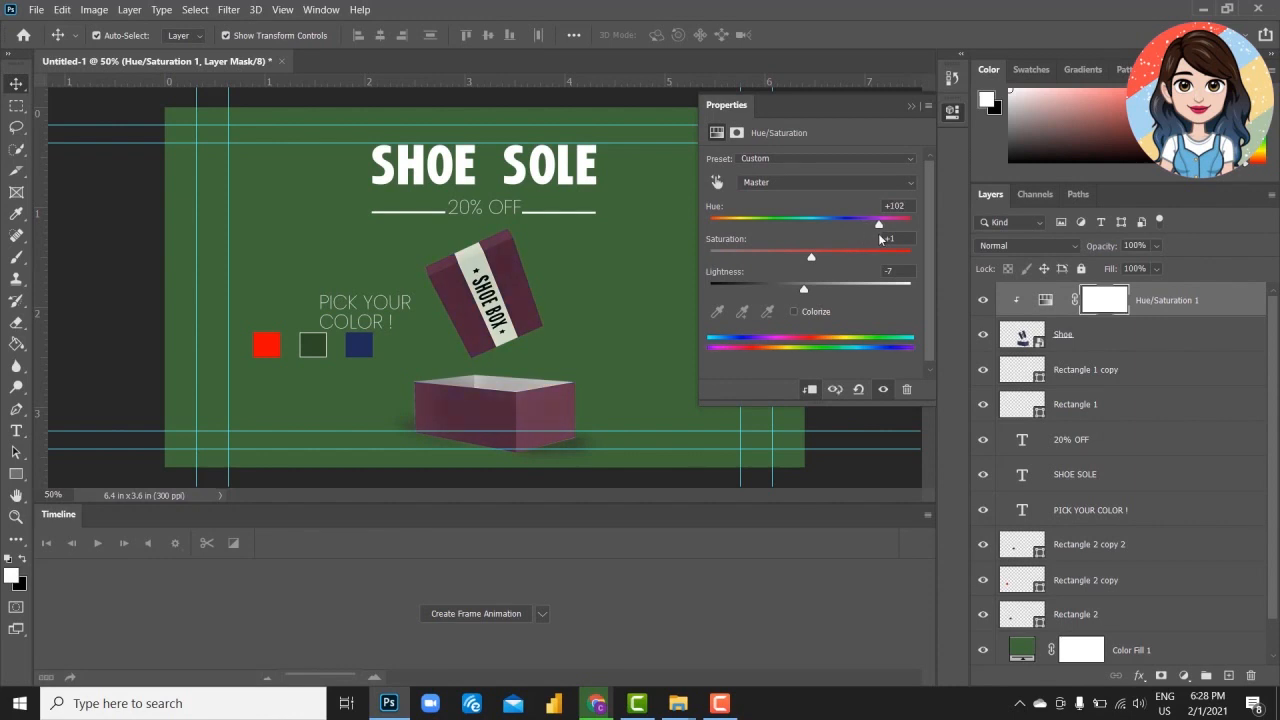
{"action": "left_click_drag", "start_coordinate": [811, 258], "coordinate": [886, 227]}
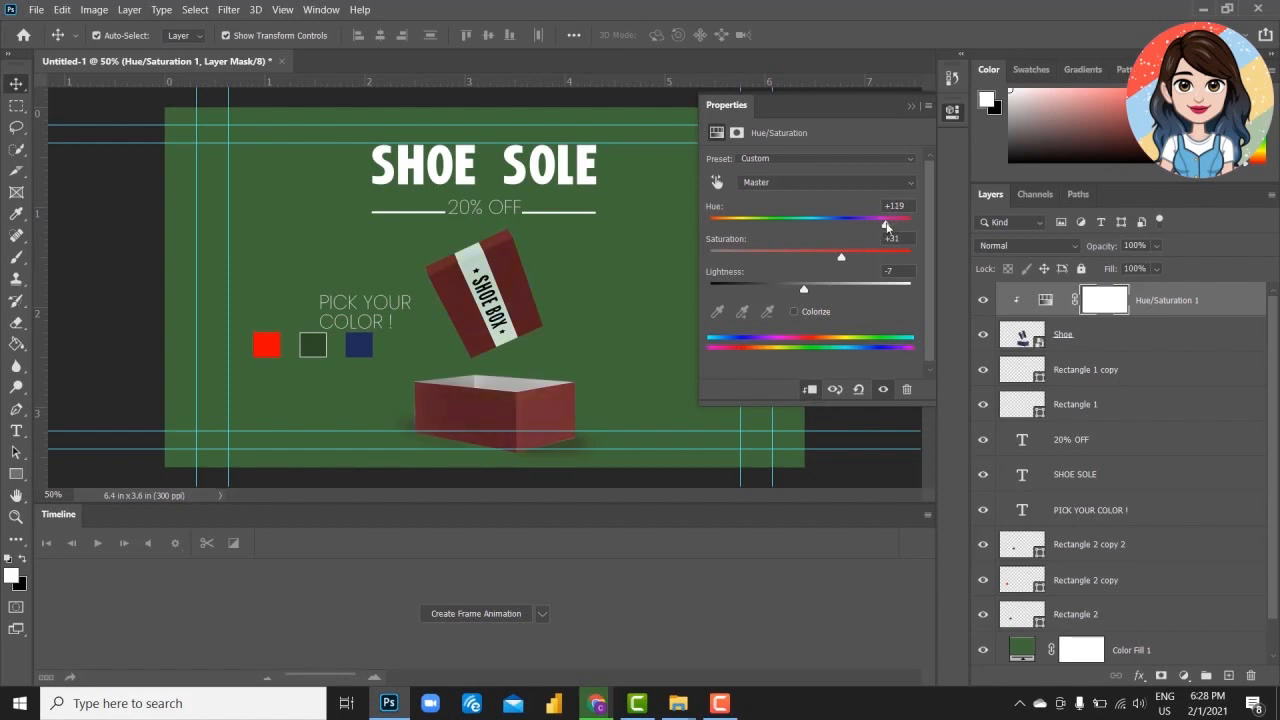
- Change the fill of the bright red square to the dark red sampled from the front of the shoe box
{"action": "left_click", "coordinate": [1013, 598]}
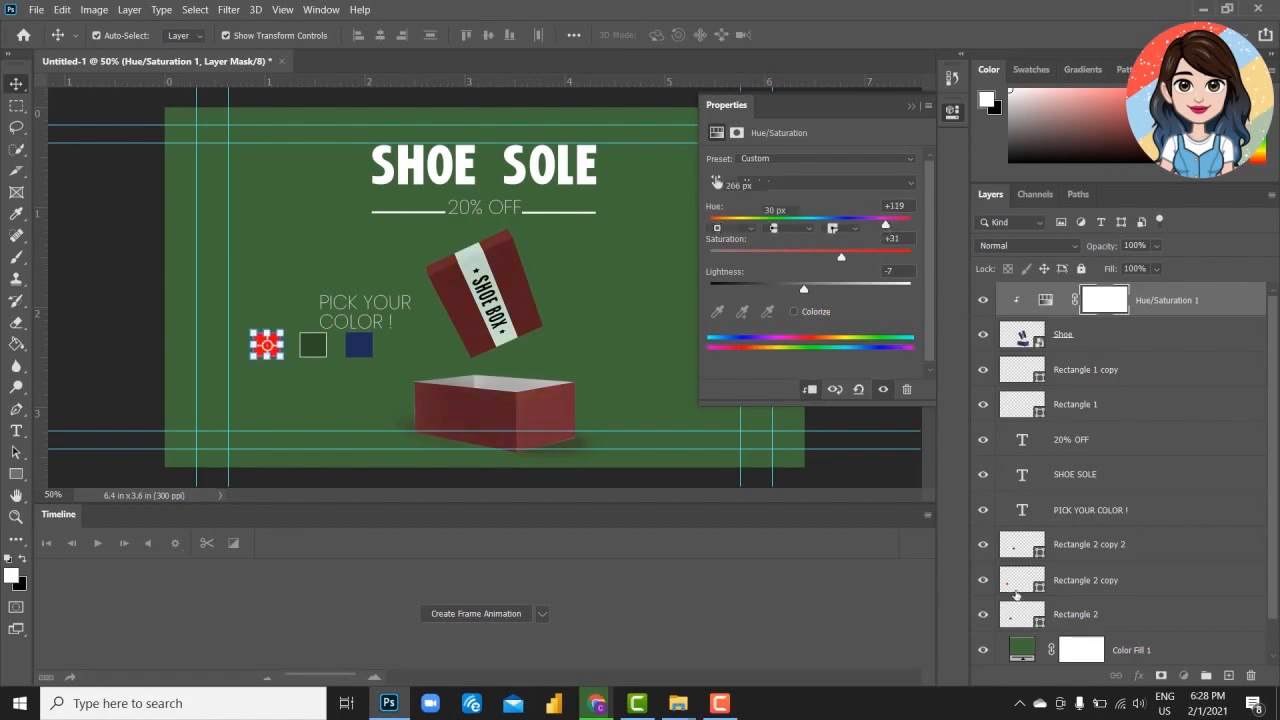
{"action": "left_click", "coordinate": [16, 213]}
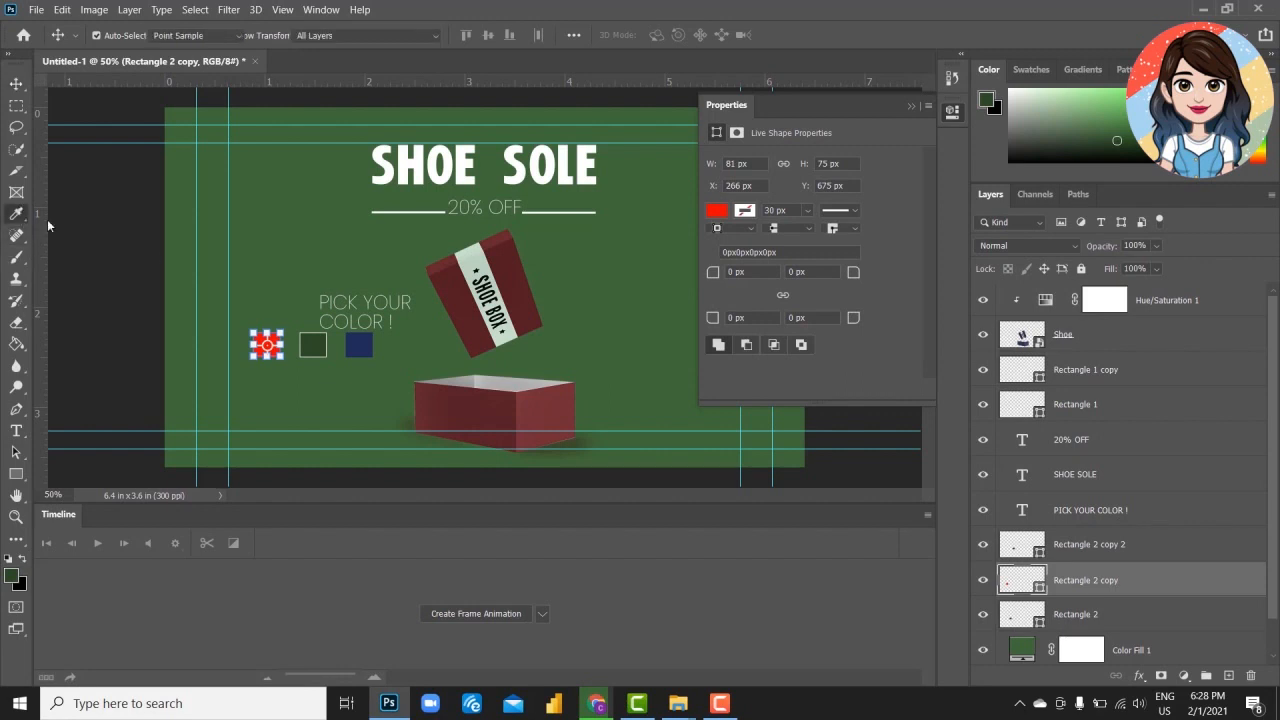
{"action": "left_click", "coordinate": [465, 398]}
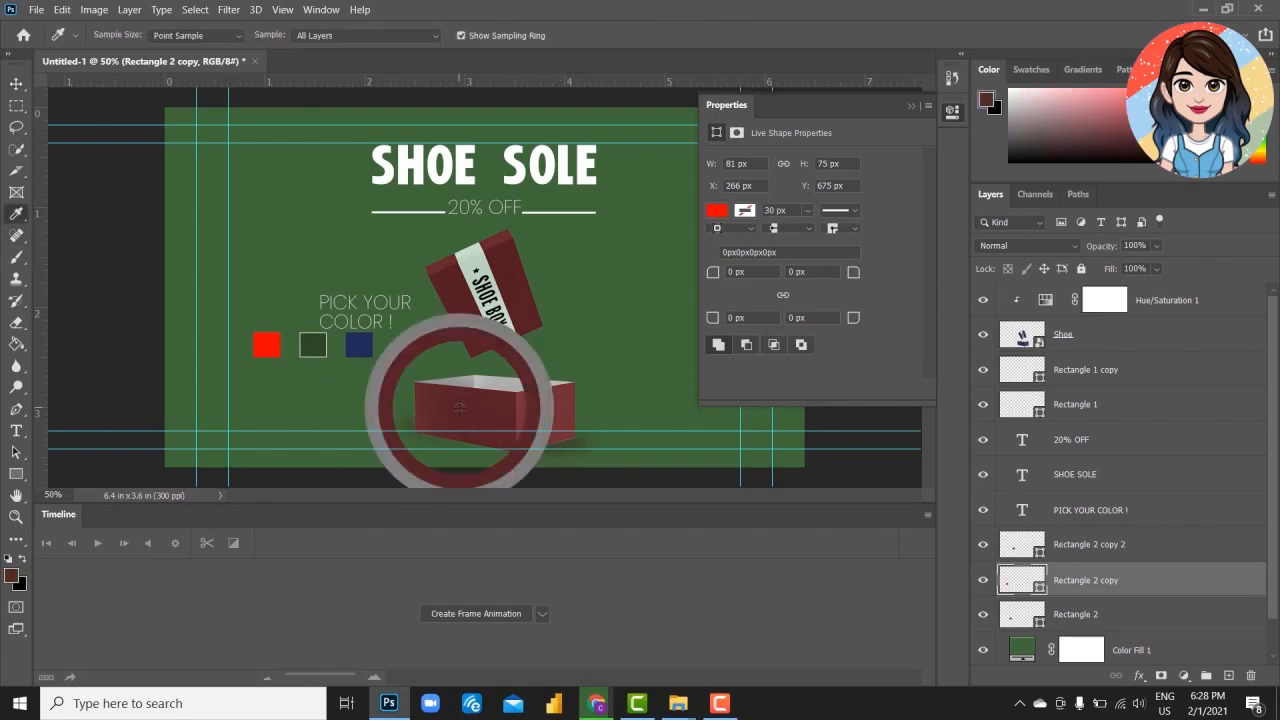
{"action": "left_click", "coordinate": [717, 211]}
{"action": "left_click", "coordinate": [718, 299]}
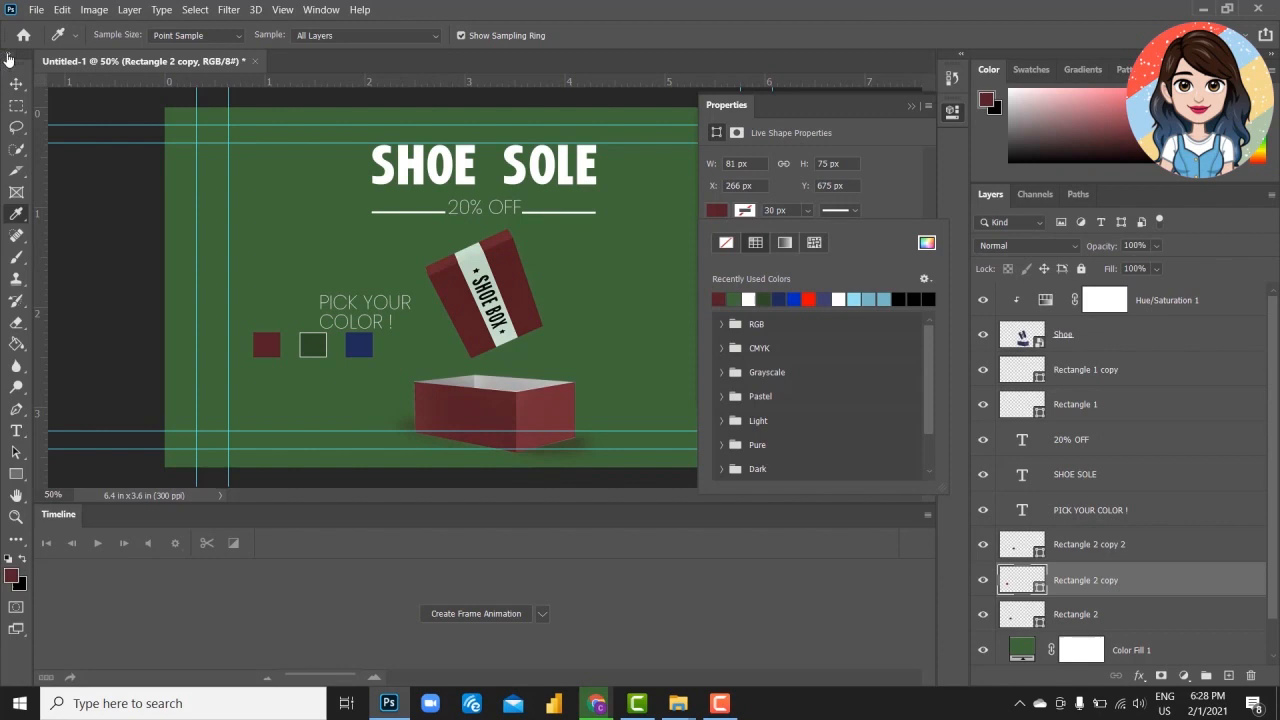
- Give the dark red square a white stroke 2 px wide
{"action": "left_click", "coordinate": [16, 83]}
{"action": "left_click", "coordinate": [744, 210]}
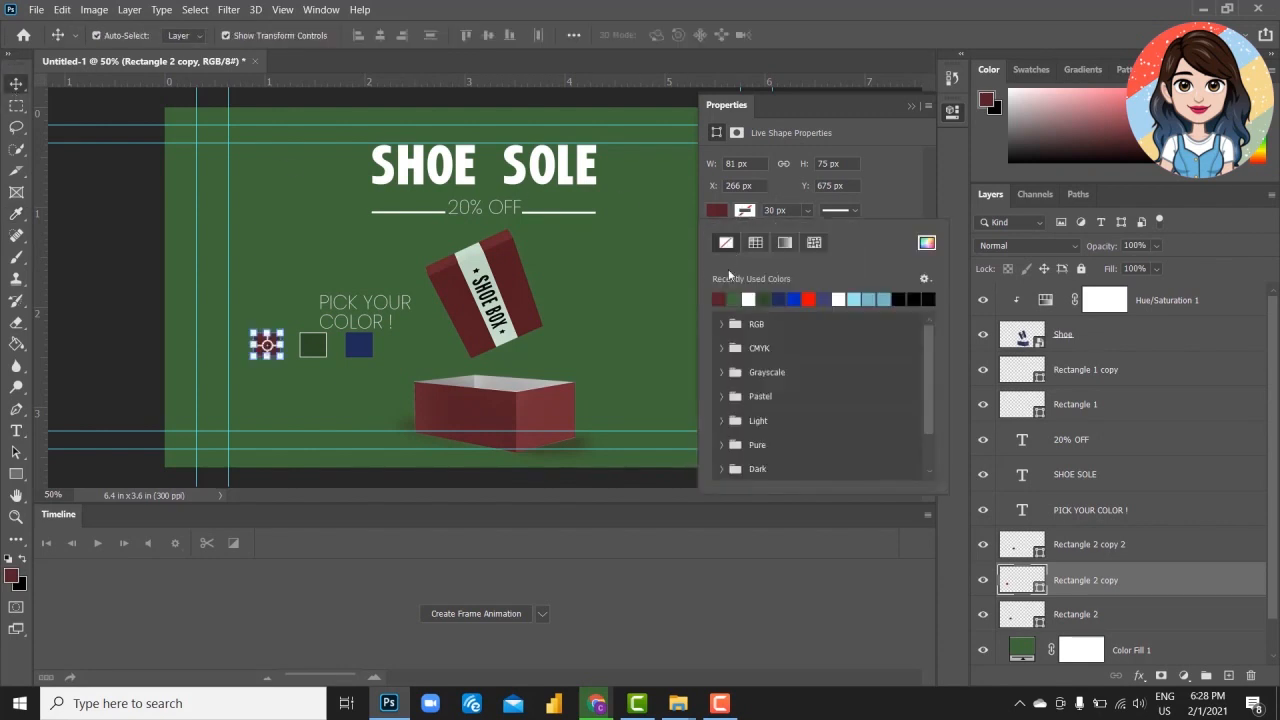
{"action": "left_click", "coordinate": [749, 299]}
{"action": "double_click", "coordinate": [779, 210]}
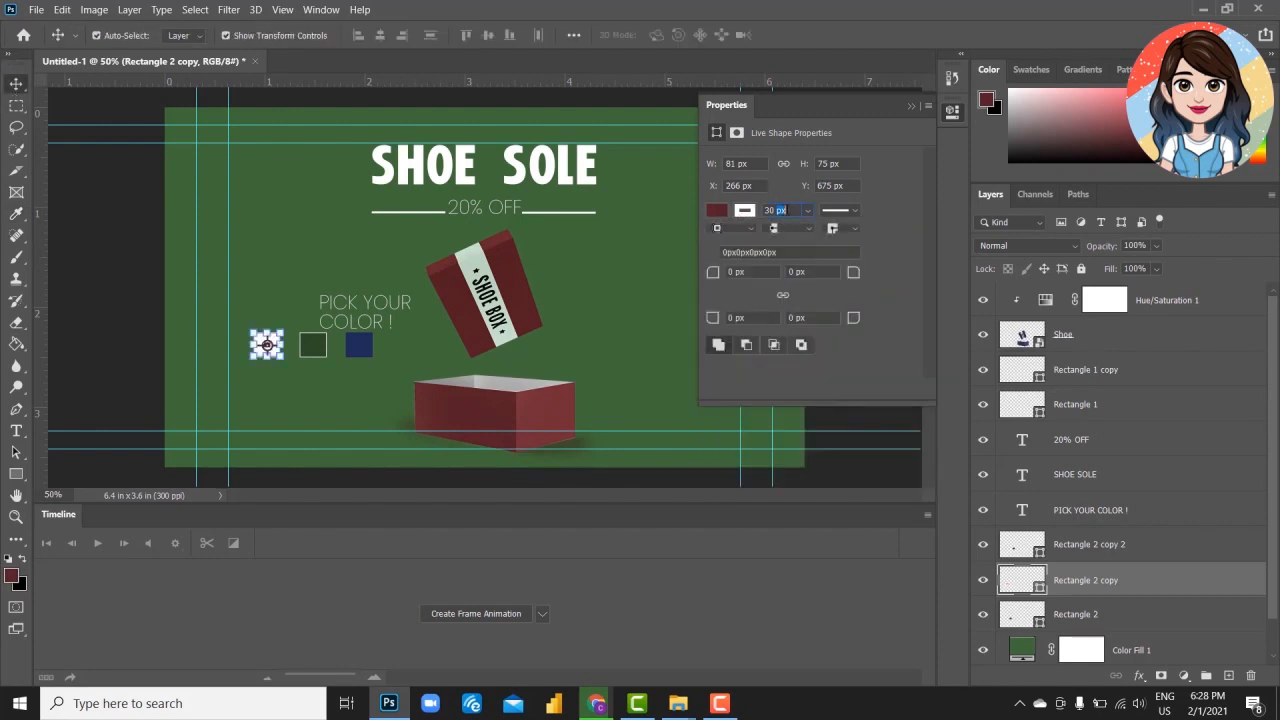
{"action": "type", "text": "2"}
{"action": "key", "text": "Return"}
- Remove the white stroke from the green square on the Rectangle 2 layer
{"action": "left_click", "coordinate": [1030, 616]}
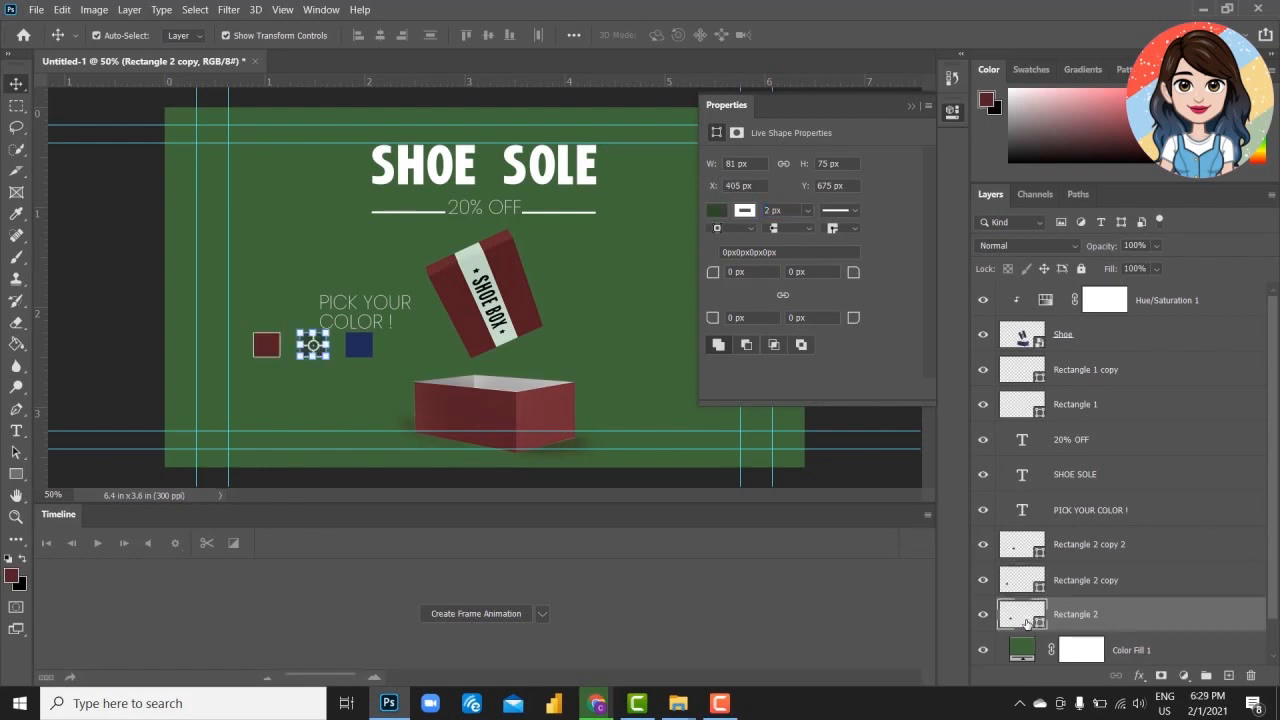
{"action": "left_click", "coordinate": [745, 211]}
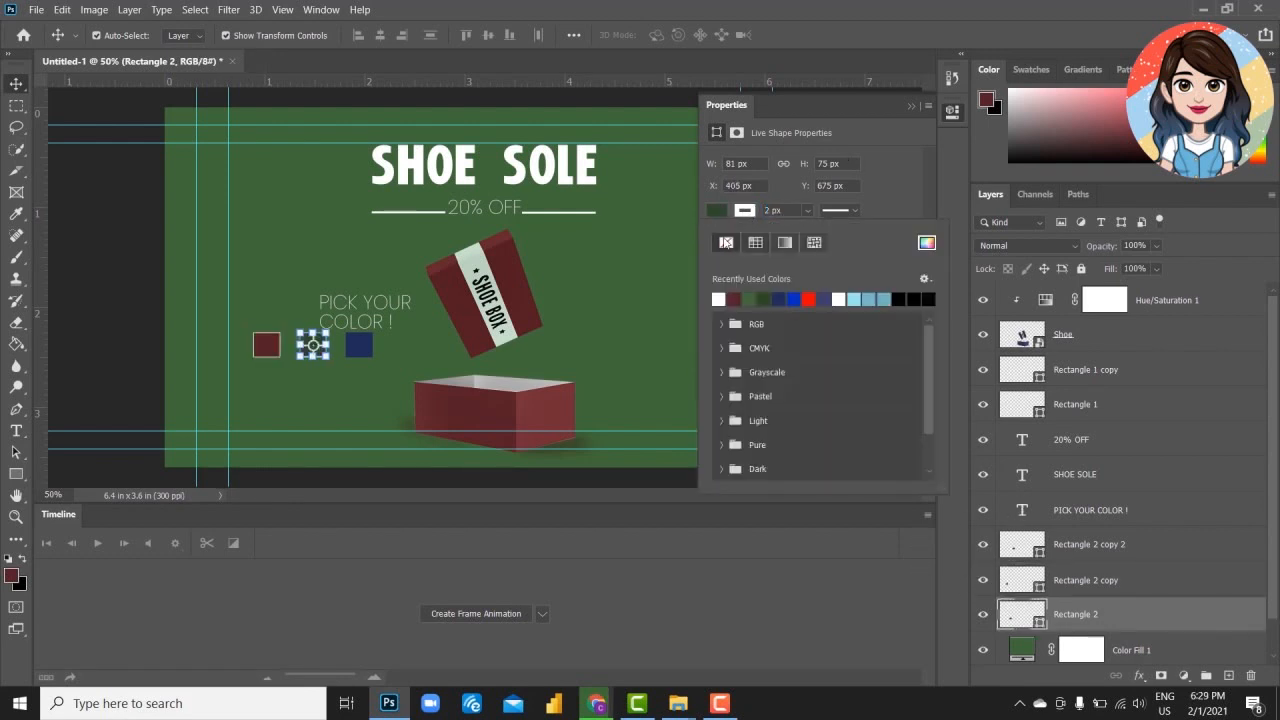
{"action": "left_click", "coordinate": [16, 83]}
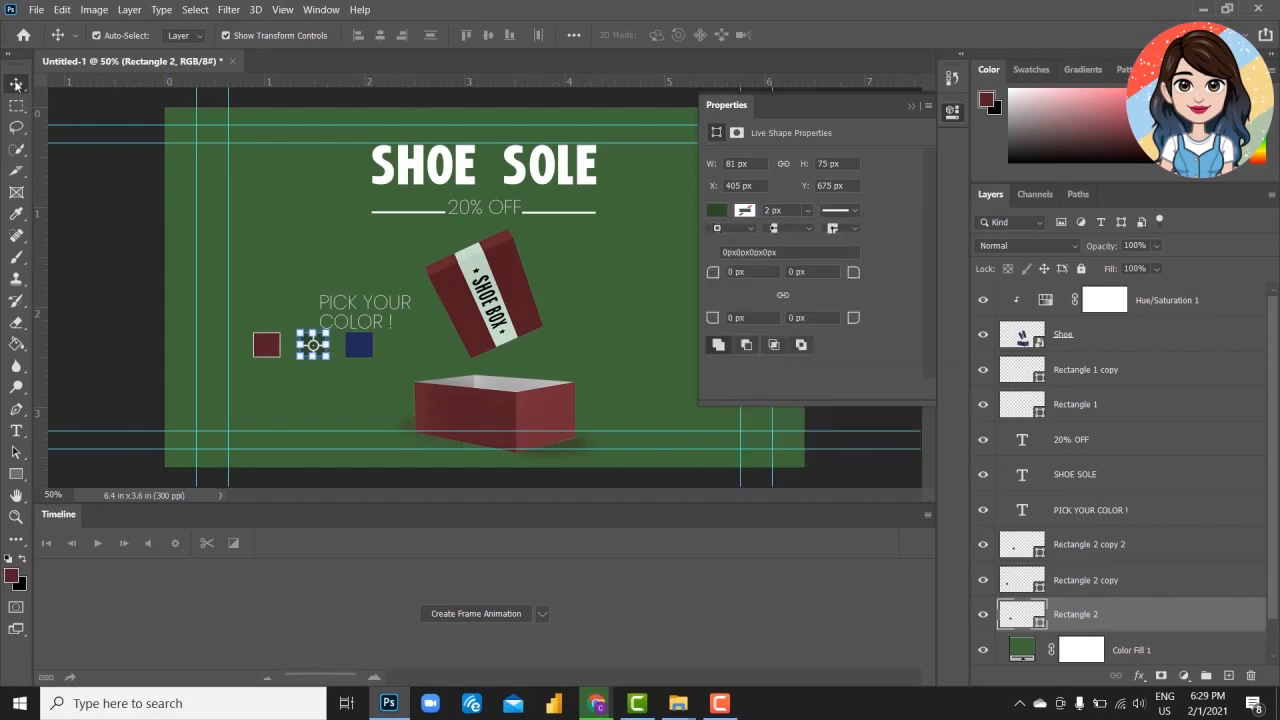
- Recolor the Color Fill 1 background by sampling the box's dark red and lightening it to 722b36
{"action": "double_click", "coordinate": [1022, 650]}
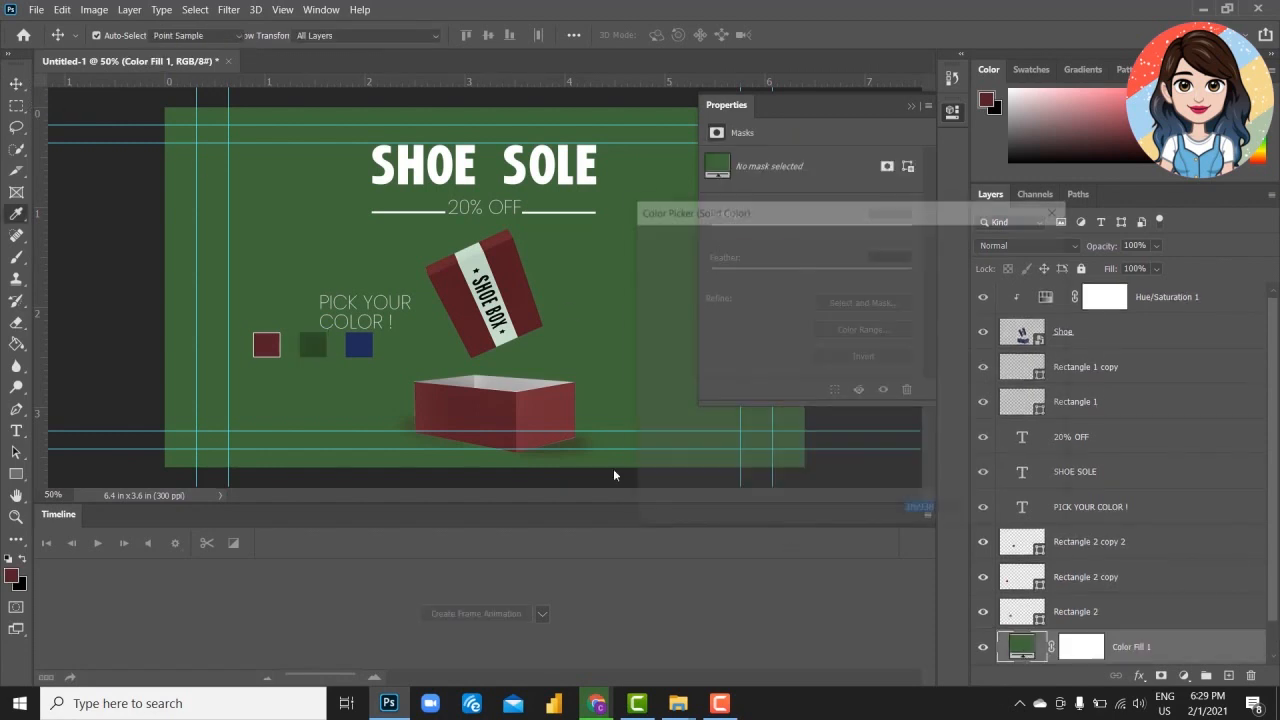
{"action": "left_click", "coordinate": [494, 420]}
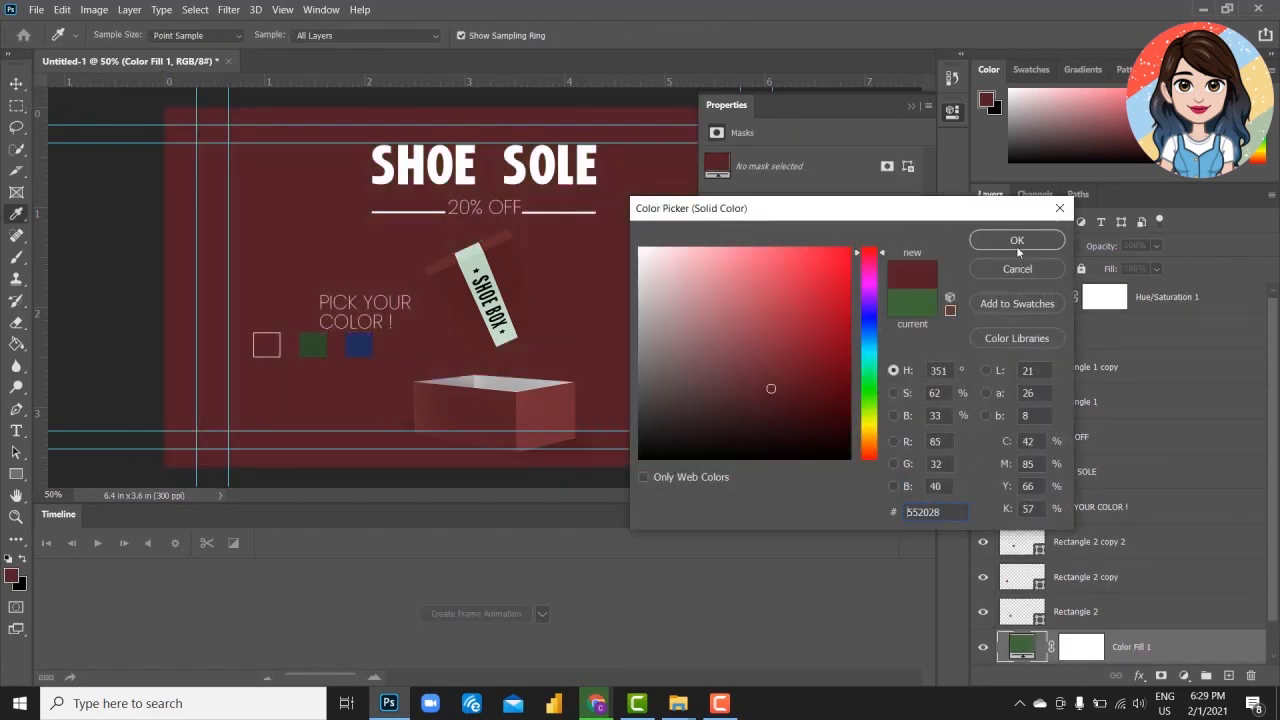
{"action": "left_click", "coordinate": [769, 364]}
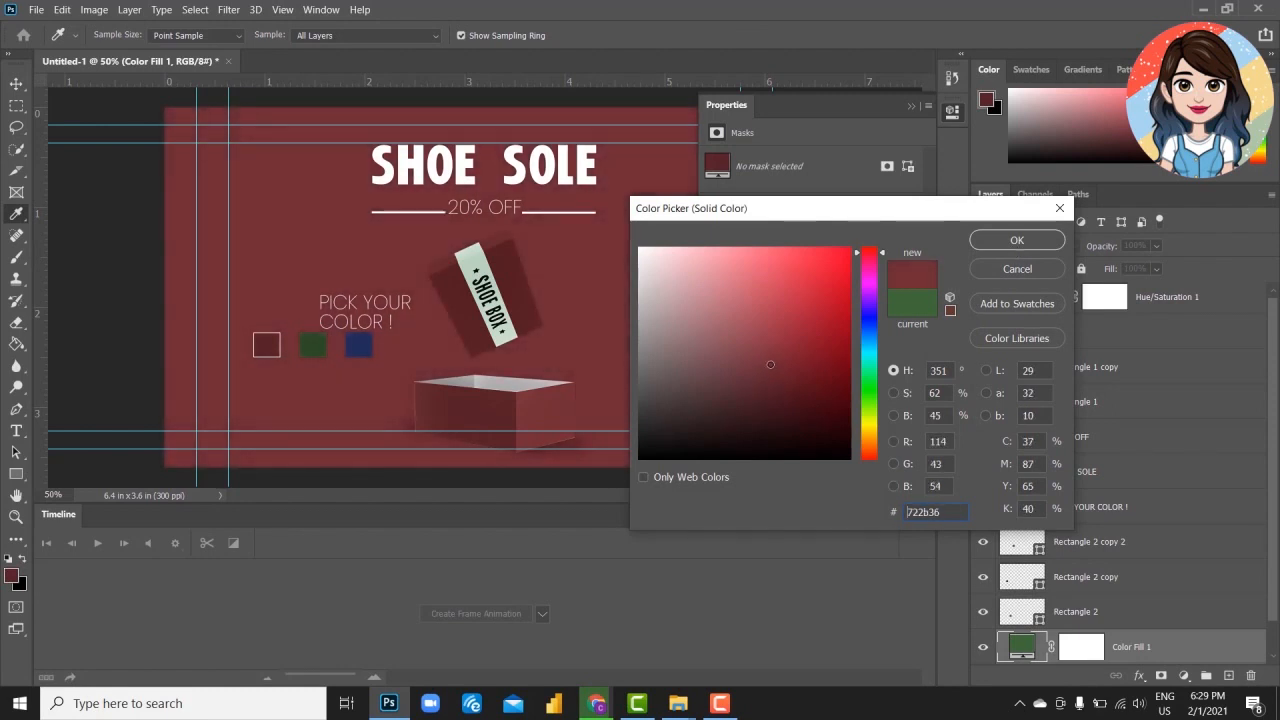
{"action": "key", "text": "Return"}
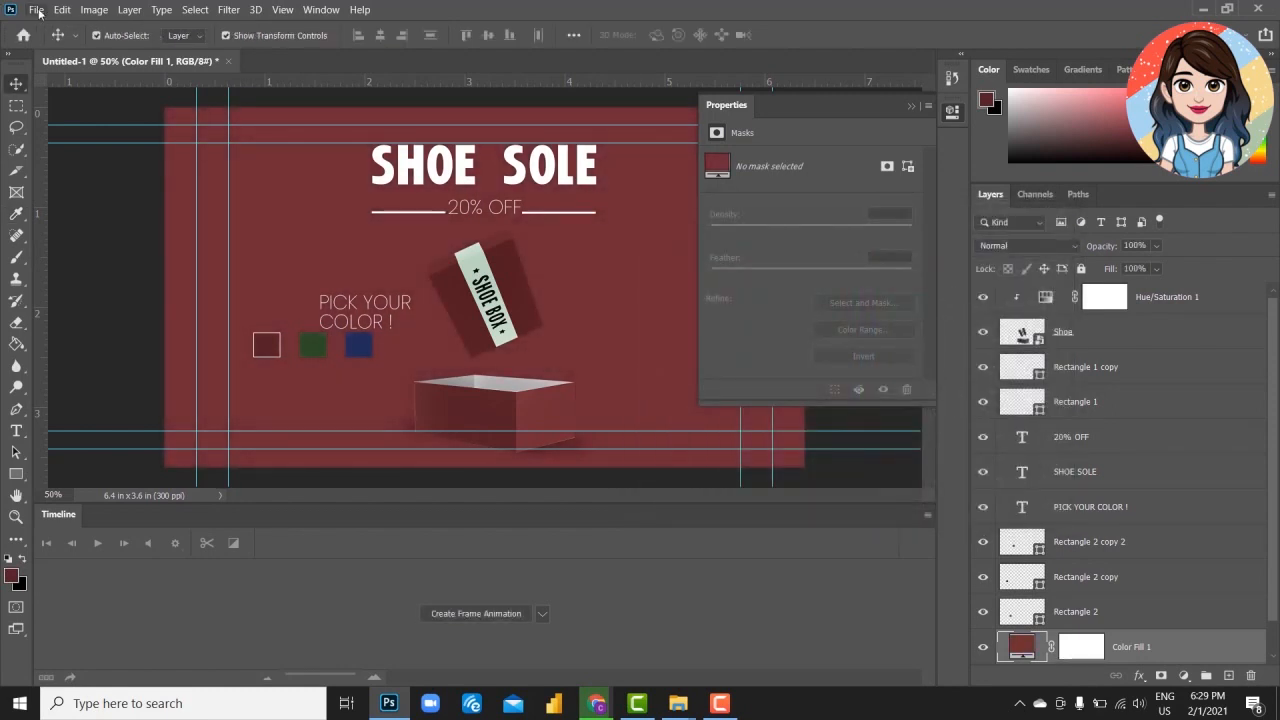
- Save the red version on the computer's Desktop as a JPEG named RED, accepting the JPEG options
{"action": "left_click", "coordinate": [36, 9]}
{"action": "left_click", "coordinate": [60, 201]}
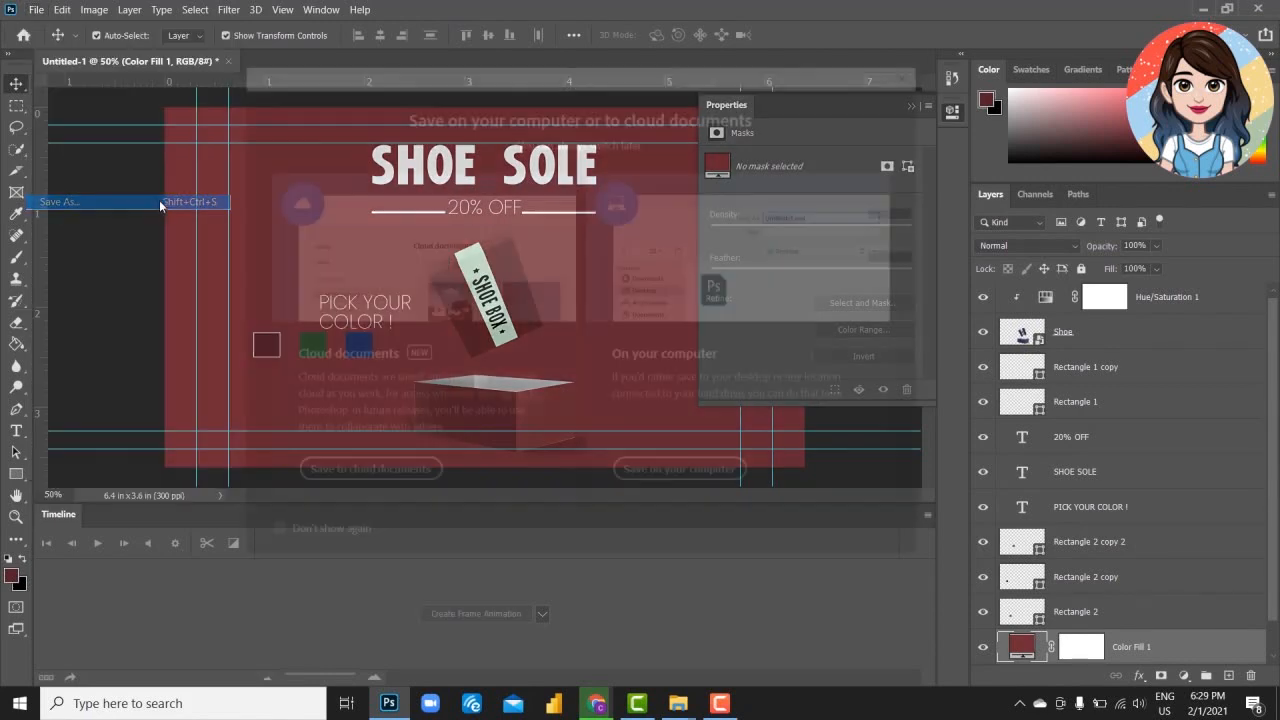
{"action": "left_click", "coordinate": [668, 474]}
{"action": "left_click", "coordinate": [310, 487]}
{"action": "left_click", "coordinate": [213, 310]}
{"action": "double_click", "coordinate": [251, 461]}
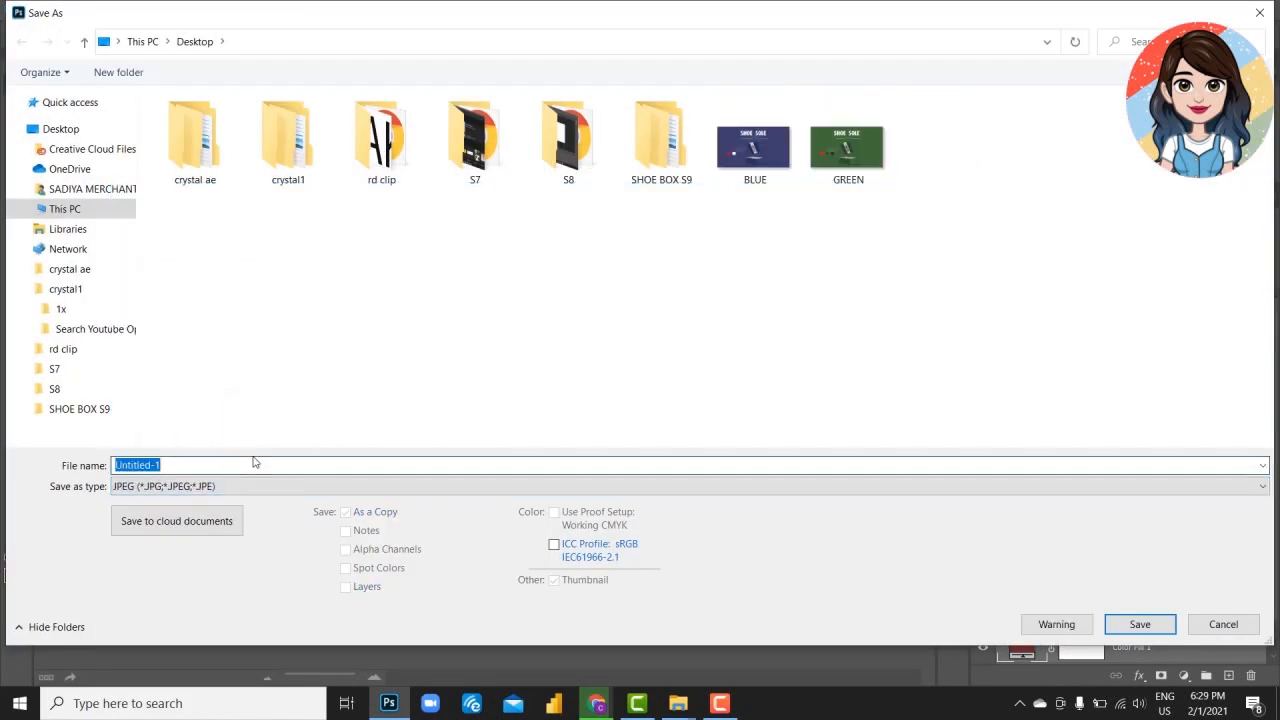
{"action": "type", "text": "RED"}
{"action": "key", "text": "Return"}
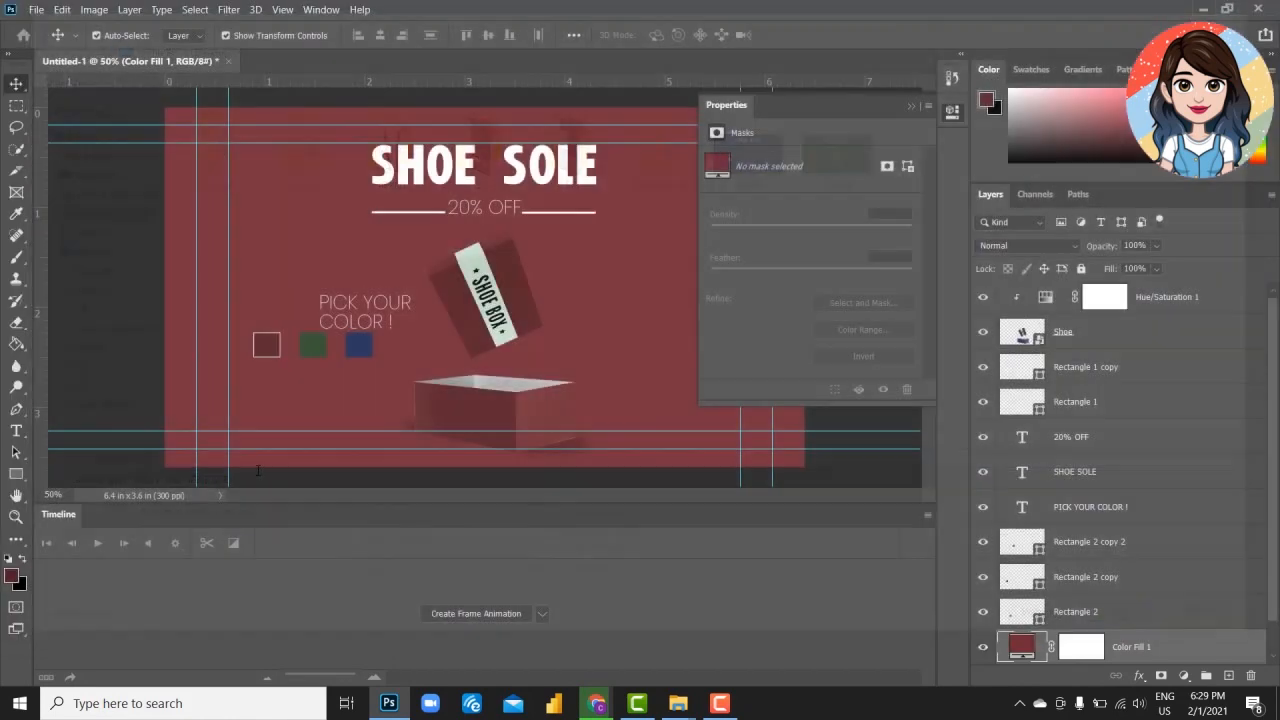
{"action": "left_click", "coordinate": [736, 189]}
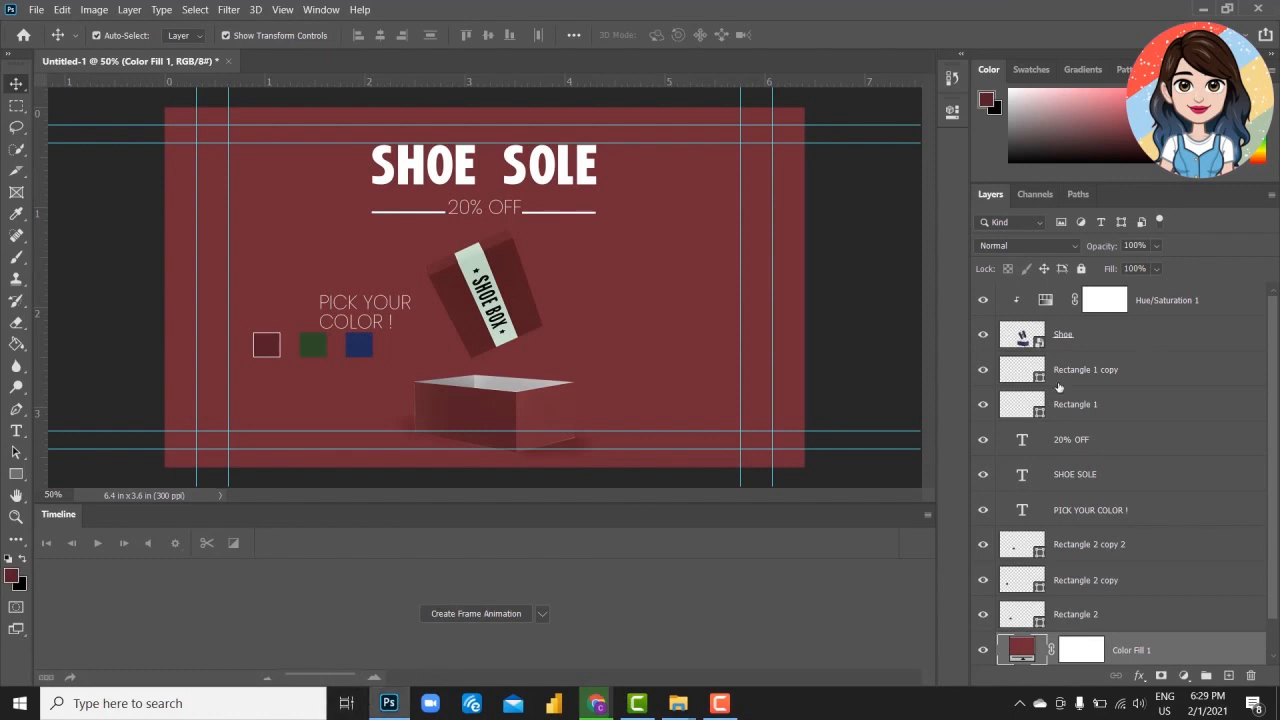
- Hide the original design layers from Hue/Saturation 1 down to the background and create a frame animation
{"action": "left_click_drag", "start_coordinate": [987, 306], "coordinate": [973, 652]}
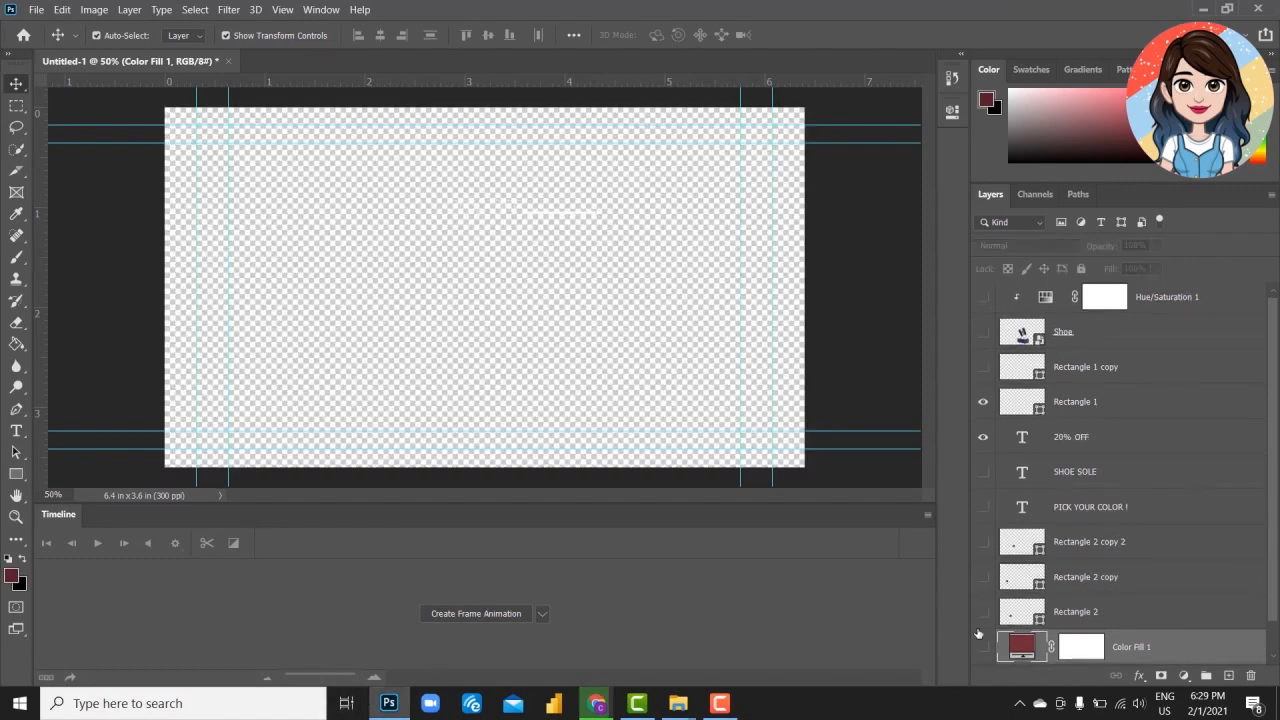
{"action": "left_click", "coordinate": [475, 613]}
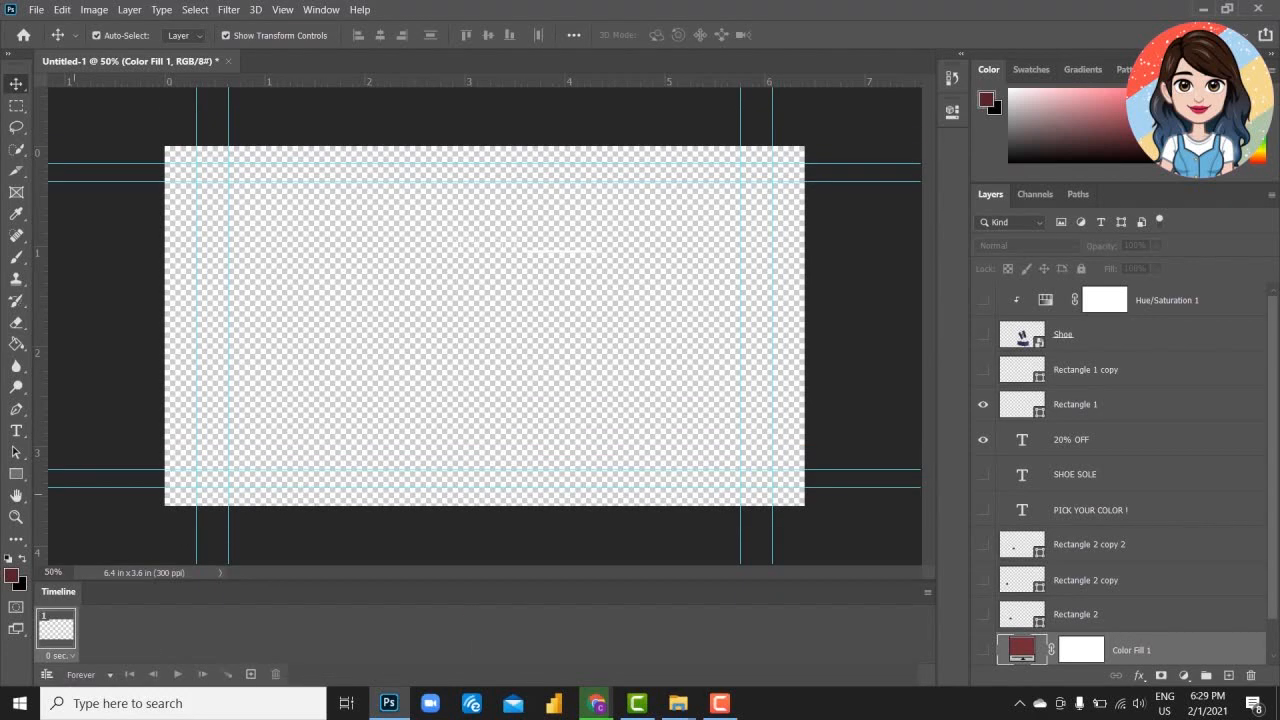
- Place the BLUE image from the Desktop as an embedded layer at its default size
{"action": "left_click", "coordinate": [35, 9]}
{"action": "left_click", "coordinate": [108, 325]}
{"action": "left_click", "coordinate": [1122, 160]}
{"action": "left_click", "coordinate": [1121, 533]}
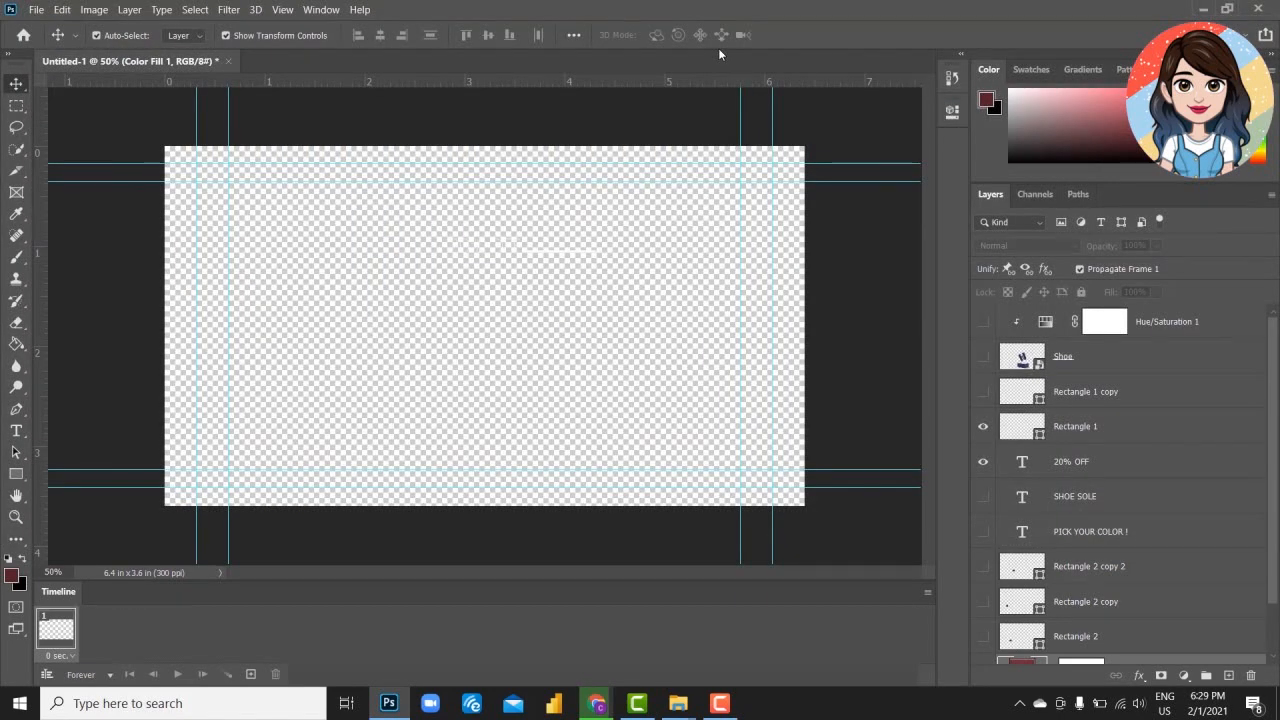
{"action": "left_click", "coordinate": [798, 35]}
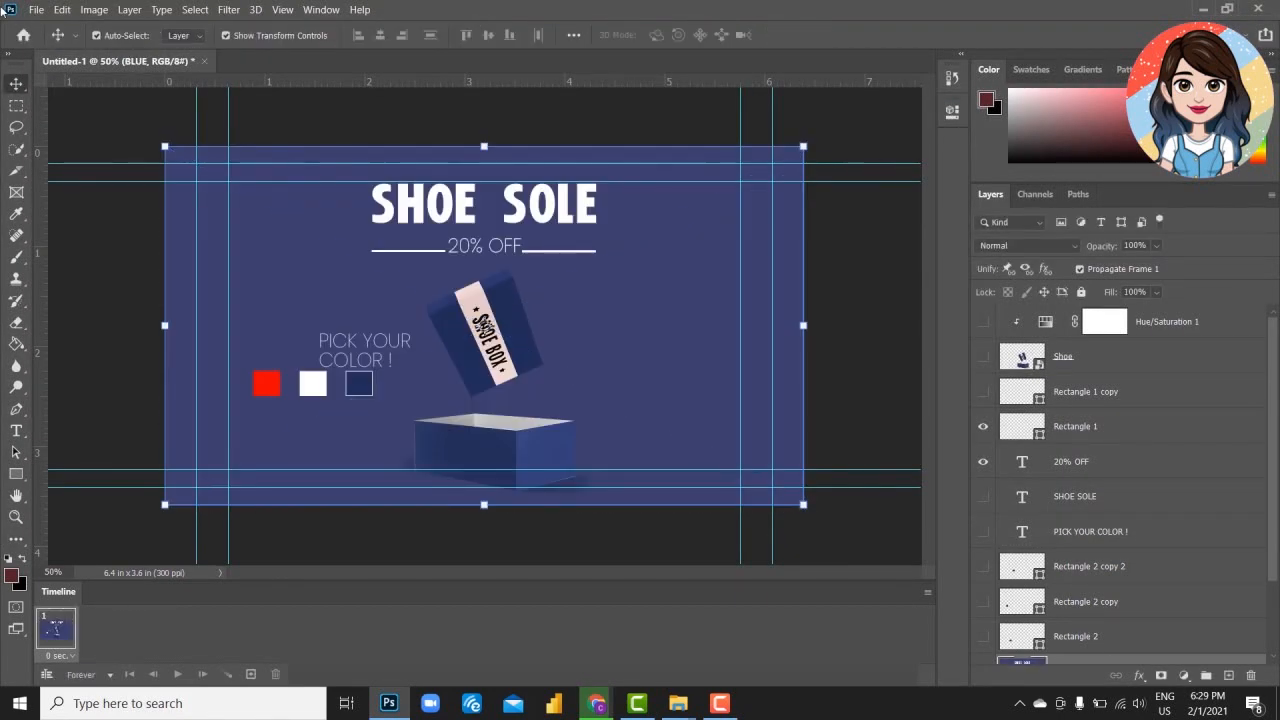
- Place the GREEN image from the Desktop as an embedded layer above BLUE
{"action": "left_click", "coordinate": [35, 9]}
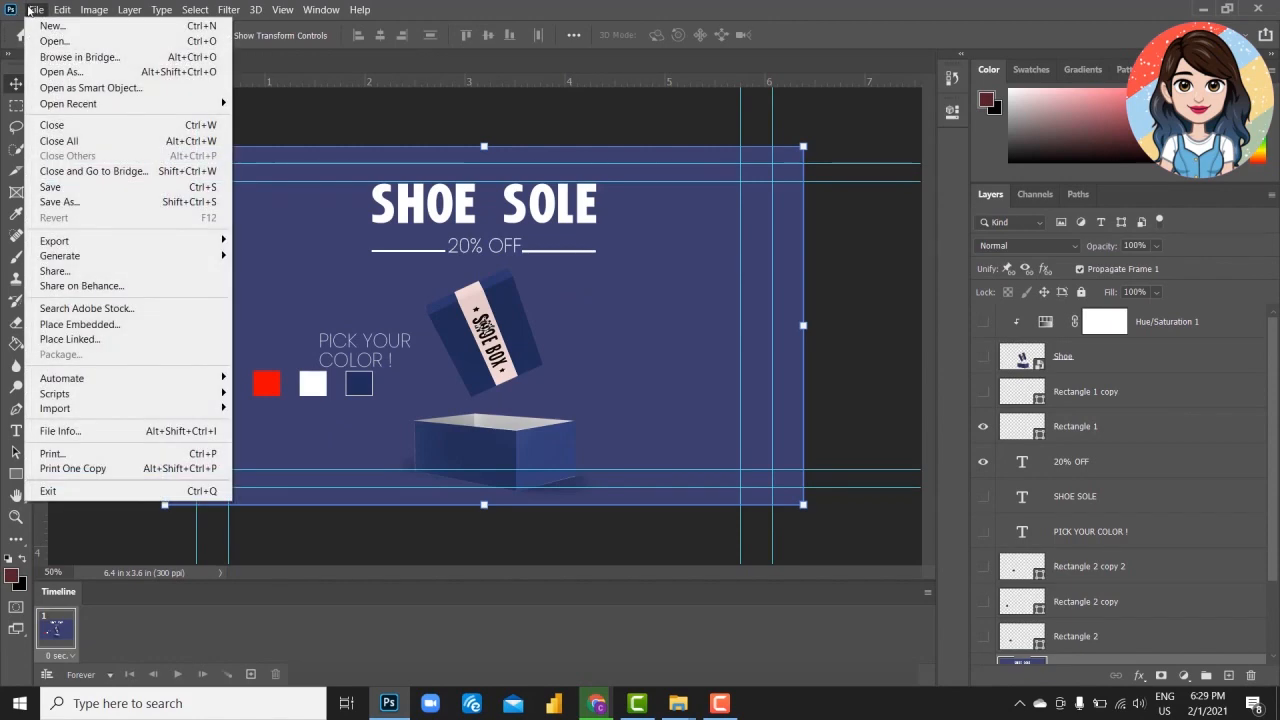
{"action": "left_click", "coordinate": [138, 324]}
{"action": "left_click", "coordinate": [1221, 160]}
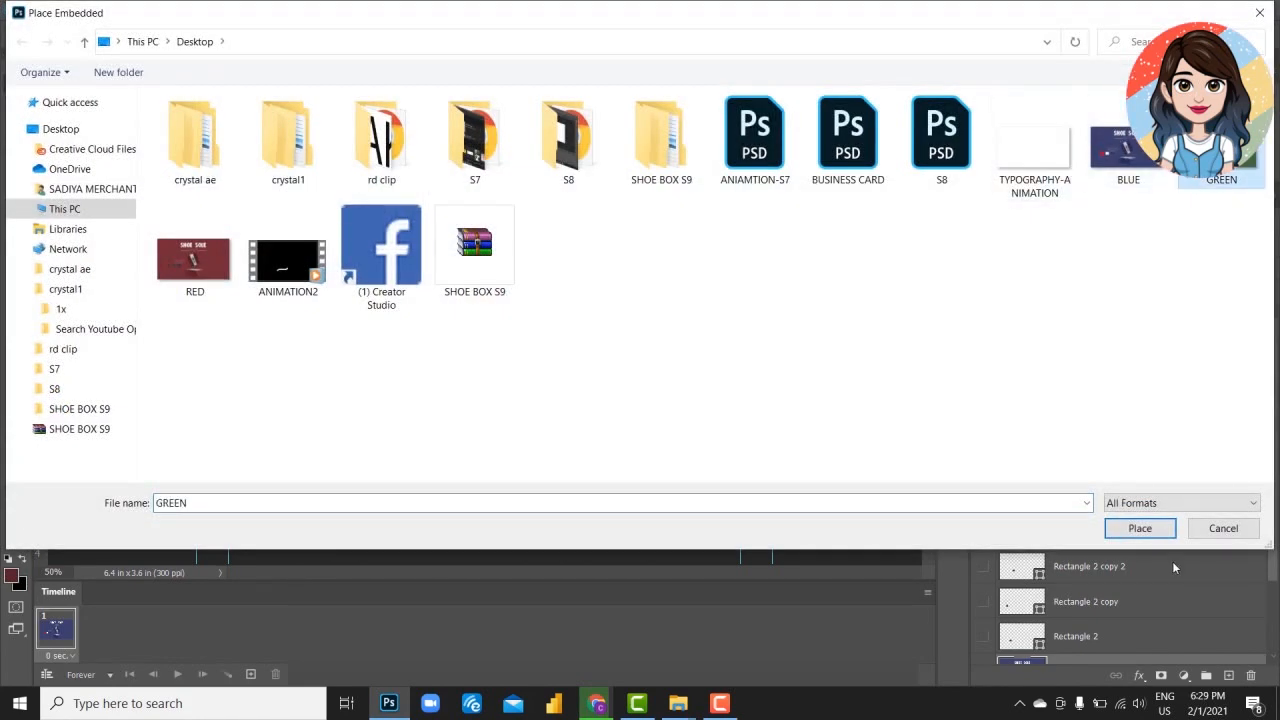
{"action": "left_click", "coordinate": [1140, 528]}
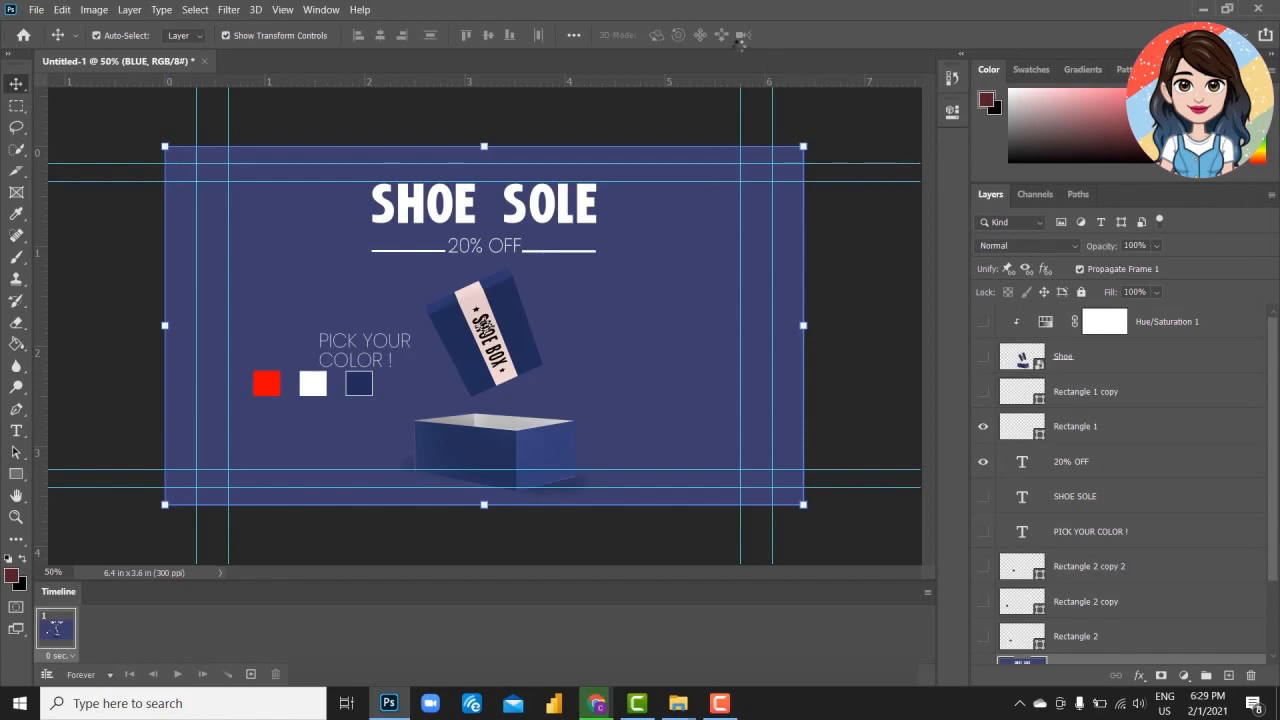
{"action": "left_click", "coordinate": [798, 35]}
- Place the RED image from the Desktop as an embedded layer above GREEN
{"action": "left_click", "coordinate": [35, 9]}
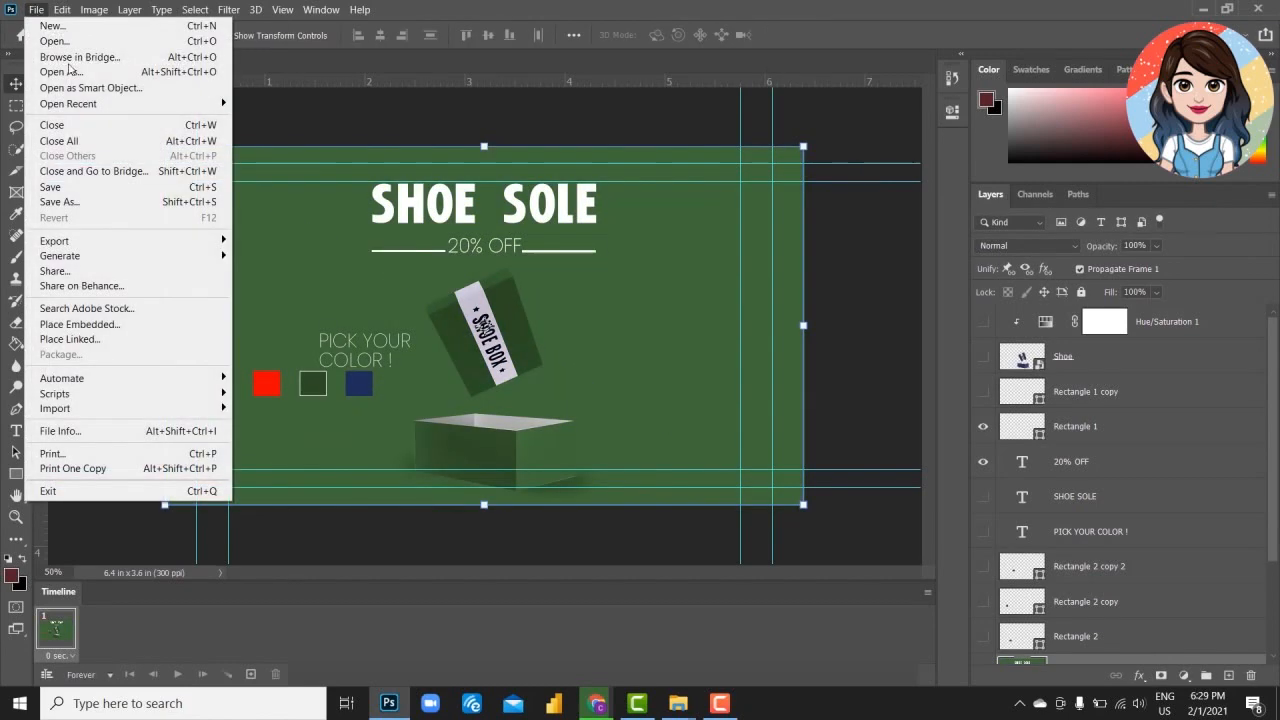
{"action": "left_click", "coordinate": [175, 323]}
{"action": "left_click", "coordinate": [195, 260]}
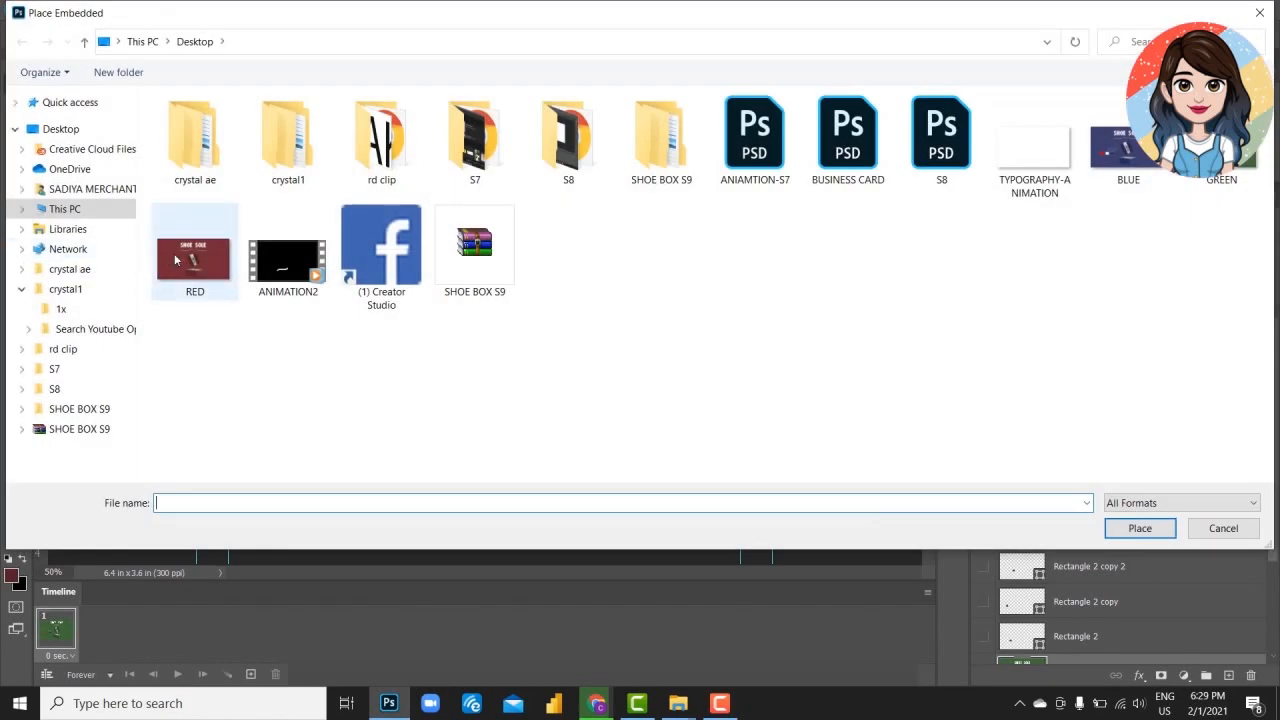
{"action": "left_click", "coordinate": [1140, 528]}
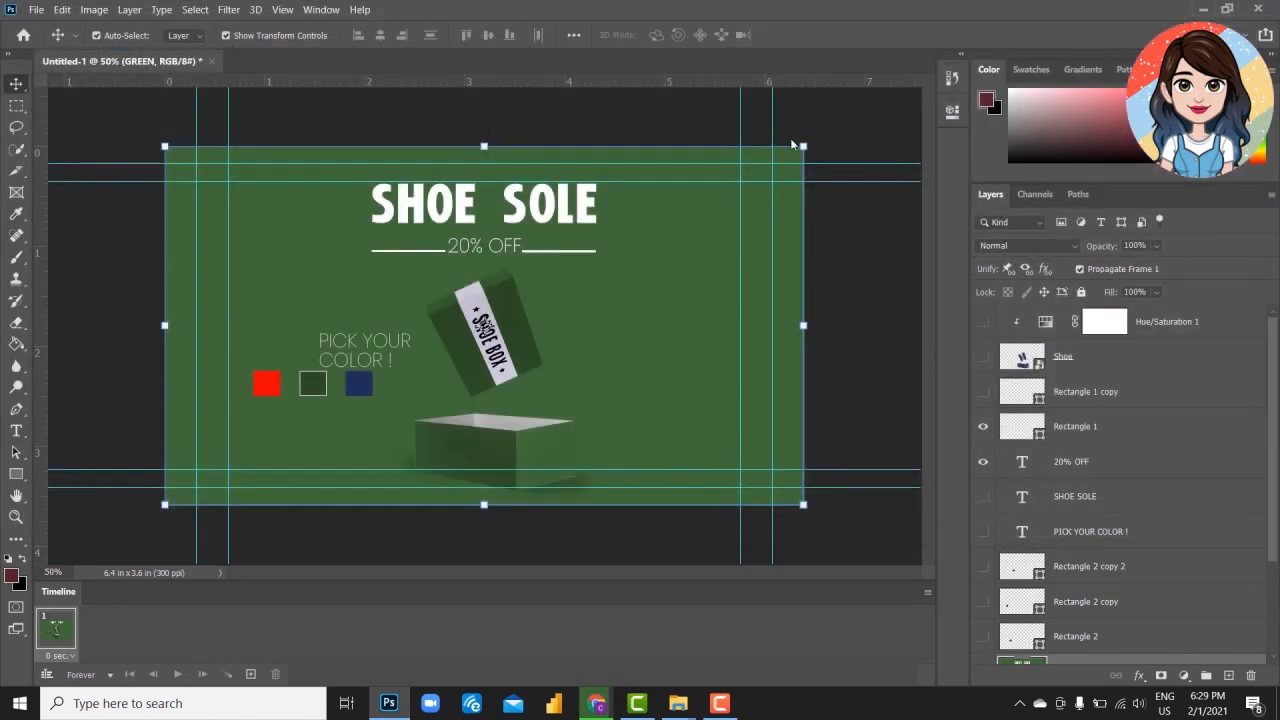
{"action": "left_click", "coordinate": [796, 36]}
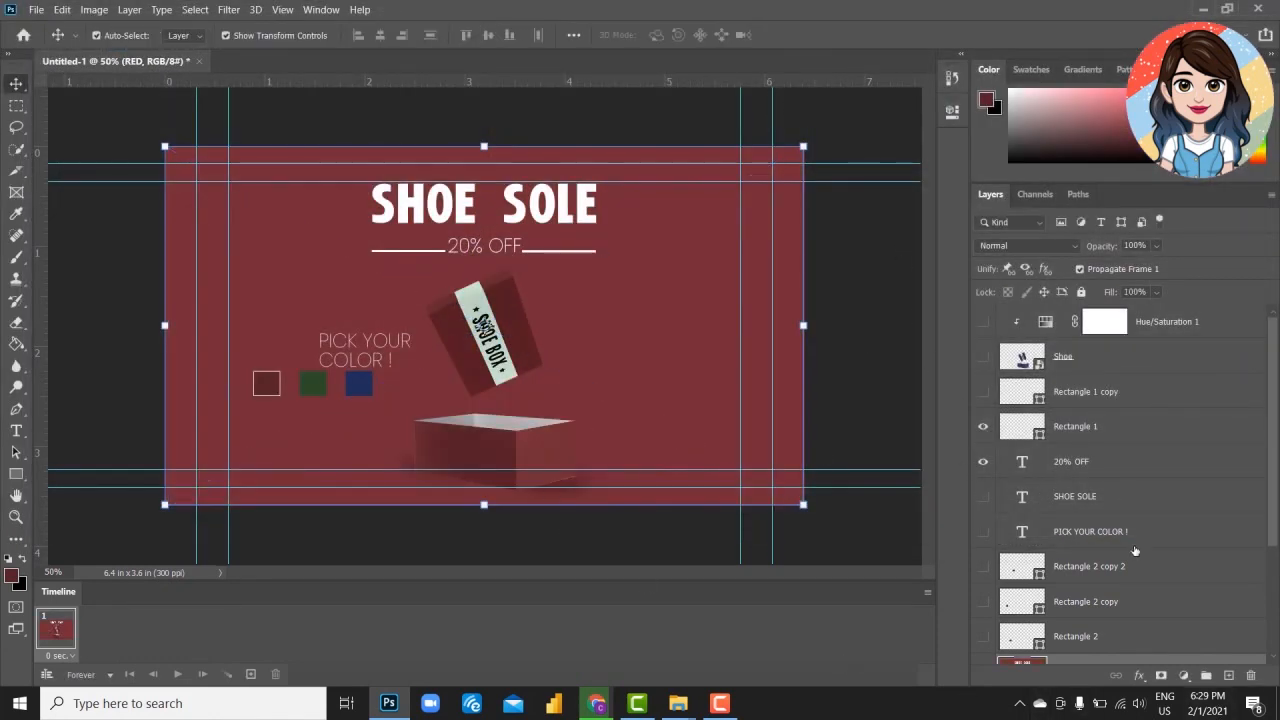
- Hide the leftover Rectangle 1 layer above the placed color versions
{"action": "scroll", "coordinate": [1134, 551], "scroll_direction": "down", "scroll_amount": 3}
{"action": "scroll", "coordinate": [1134, 551], "scroll_direction": "up", "scroll_amount": 2}
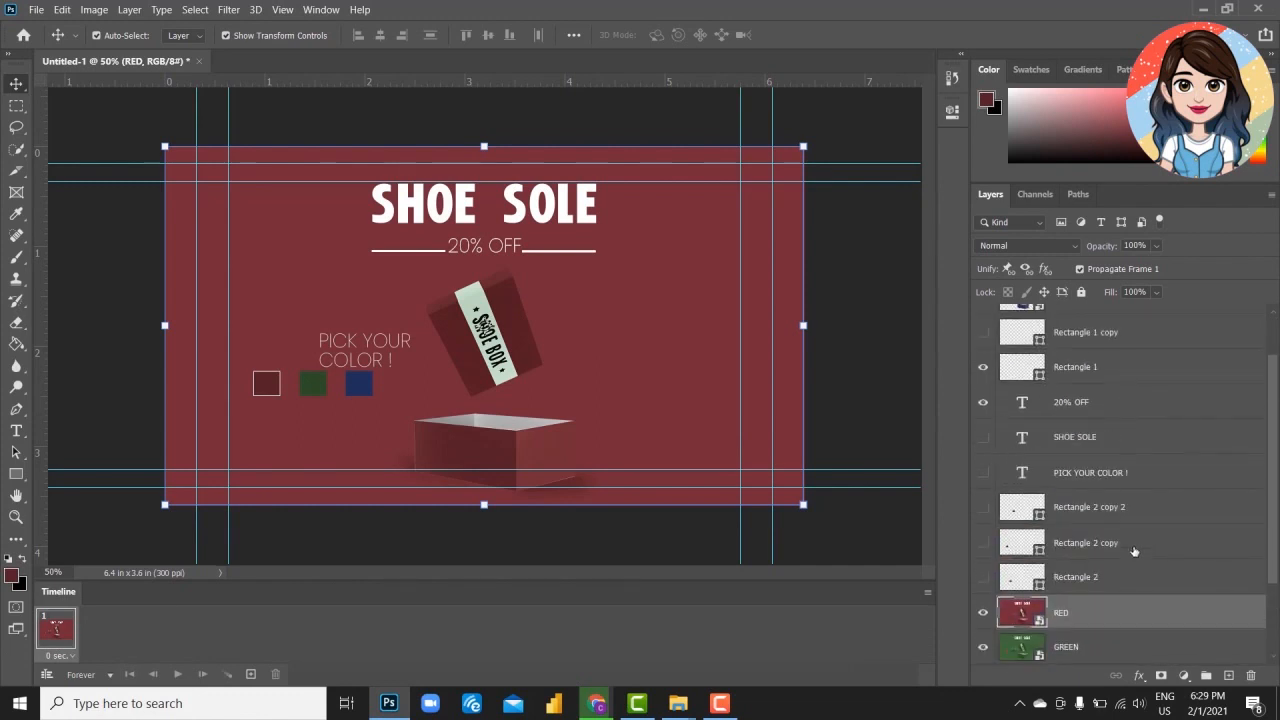
{"action": "left_click", "coordinate": [983, 367]}
{"action": "scroll", "coordinate": [997, 388], "scroll_direction": "up", "scroll_amount": 2}
{"action": "scroll", "coordinate": [997, 388], "scroll_direction": "down", "scroll_amount": 3}
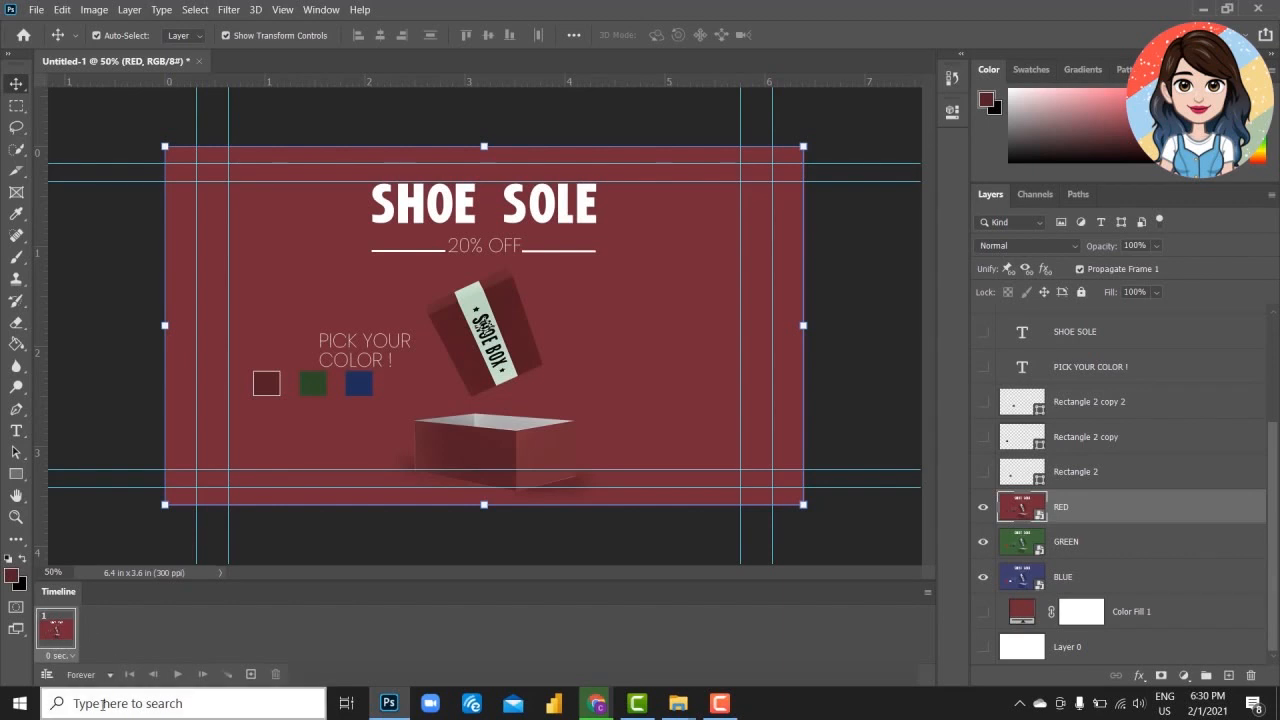
- Add a second animation frame and hide the RED layer in it so it shows the green version
{"action": "left_click", "coordinate": [251, 675]}
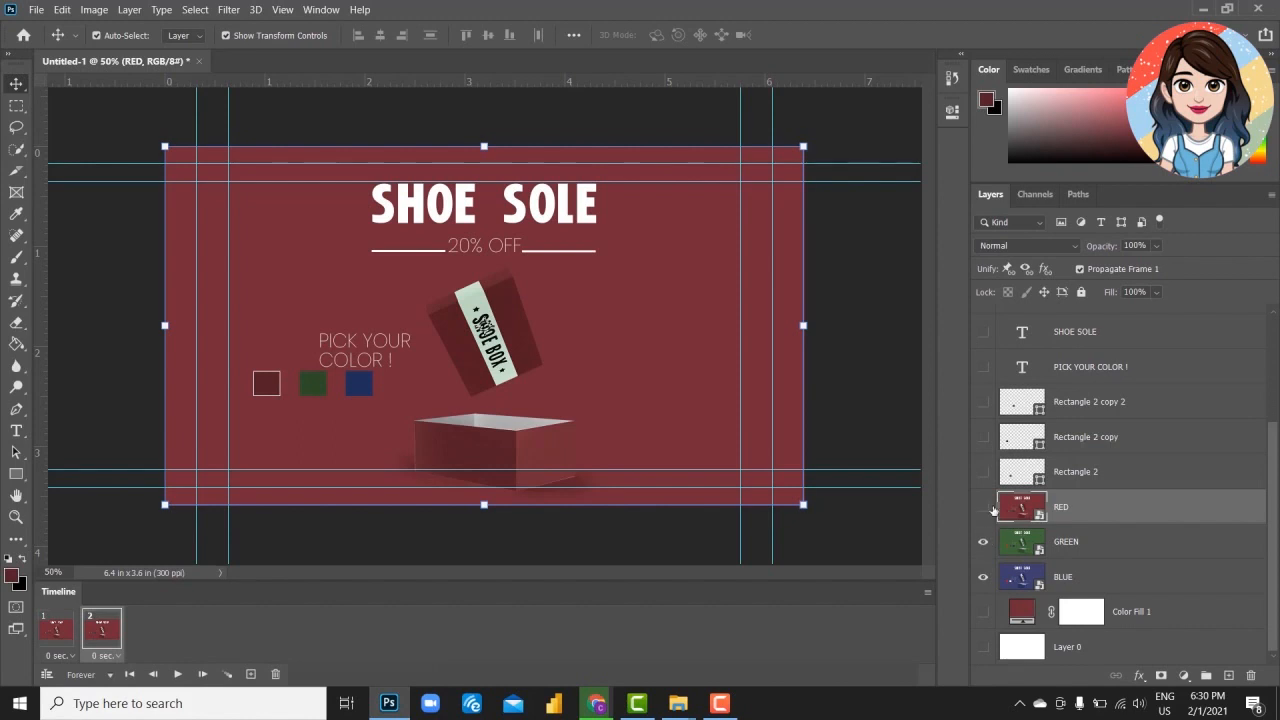
{"action": "left_click", "coordinate": [1018, 545]}
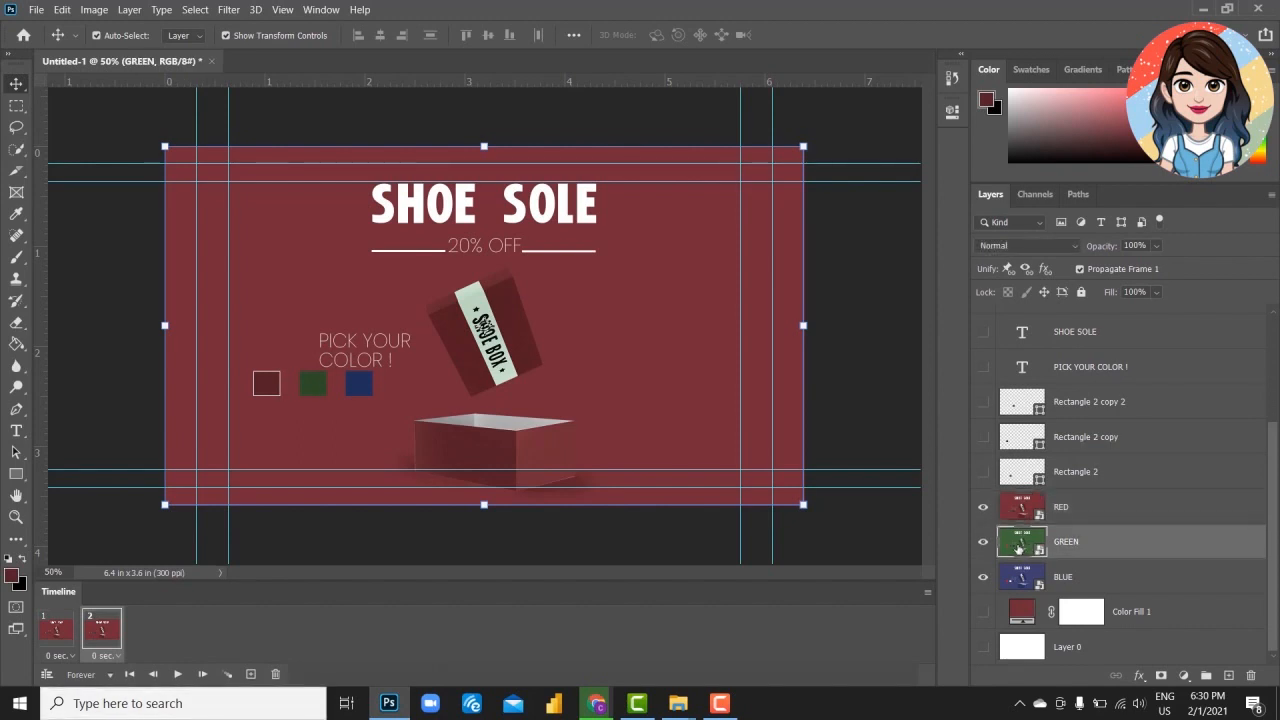
{"action": "left_click", "coordinate": [57, 630]}
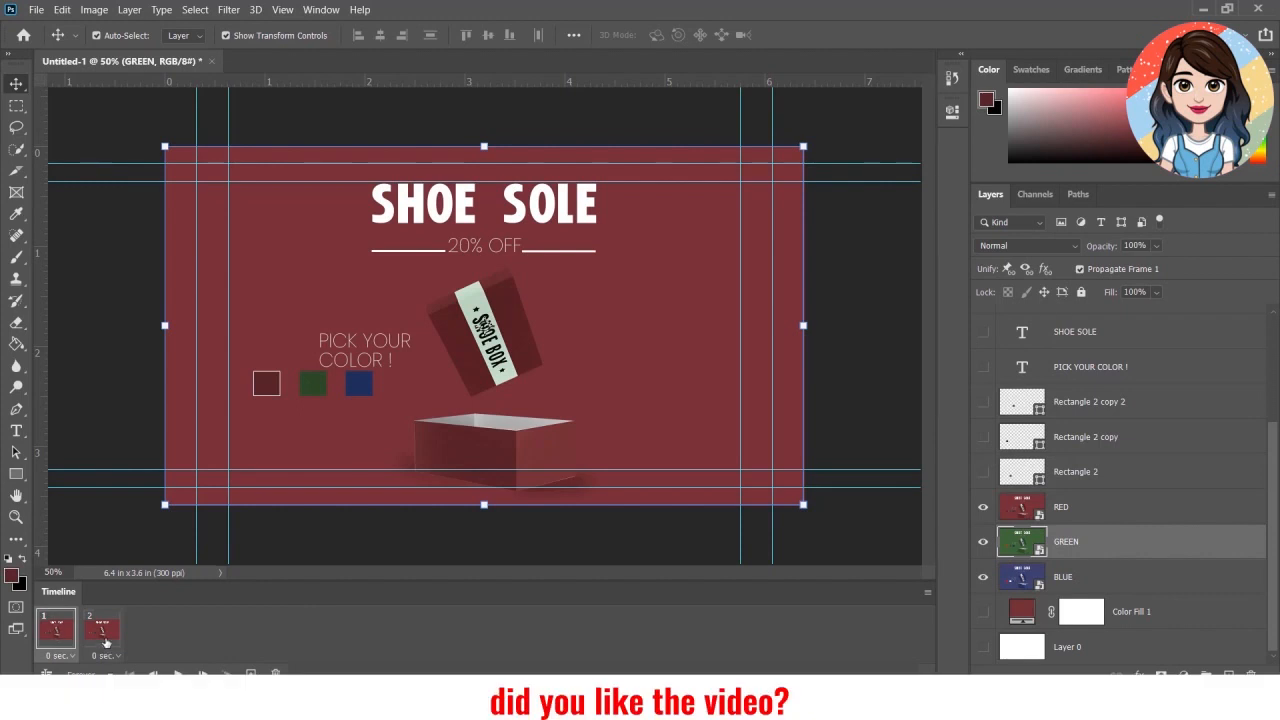
{"action": "left_click", "coordinate": [105, 638]}
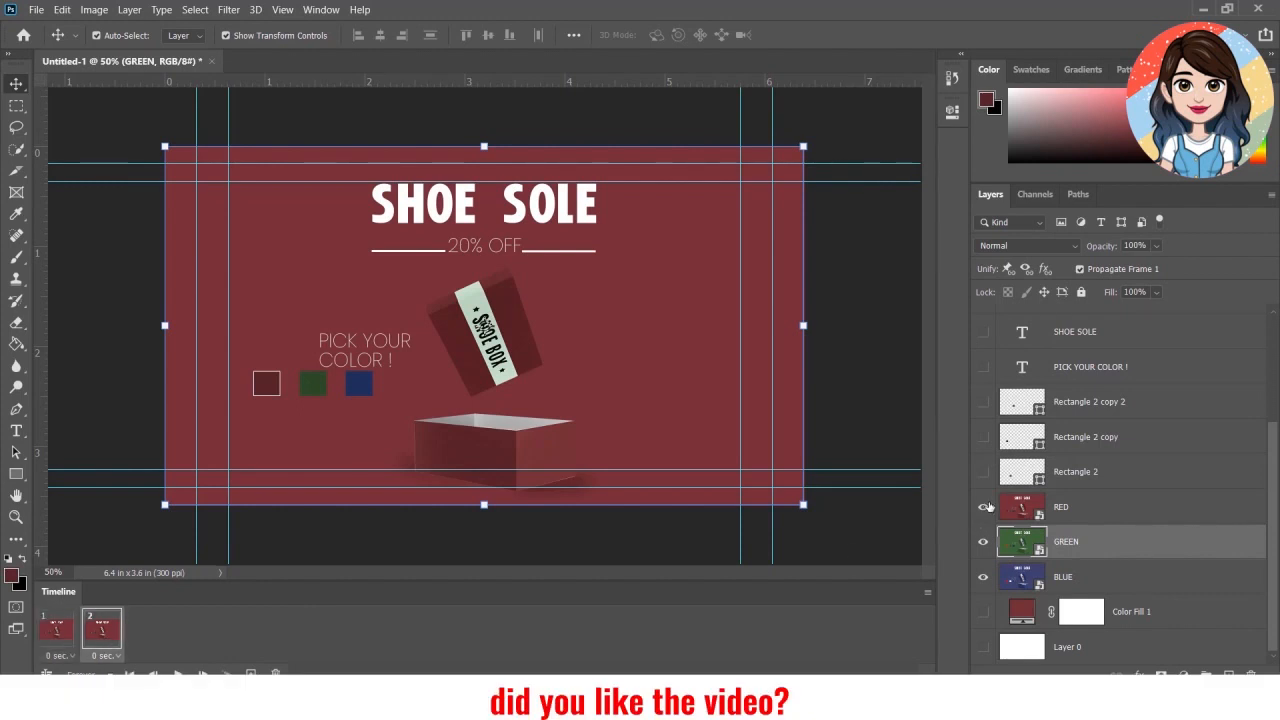
{"action": "left_click", "coordinate": [983, 507]}
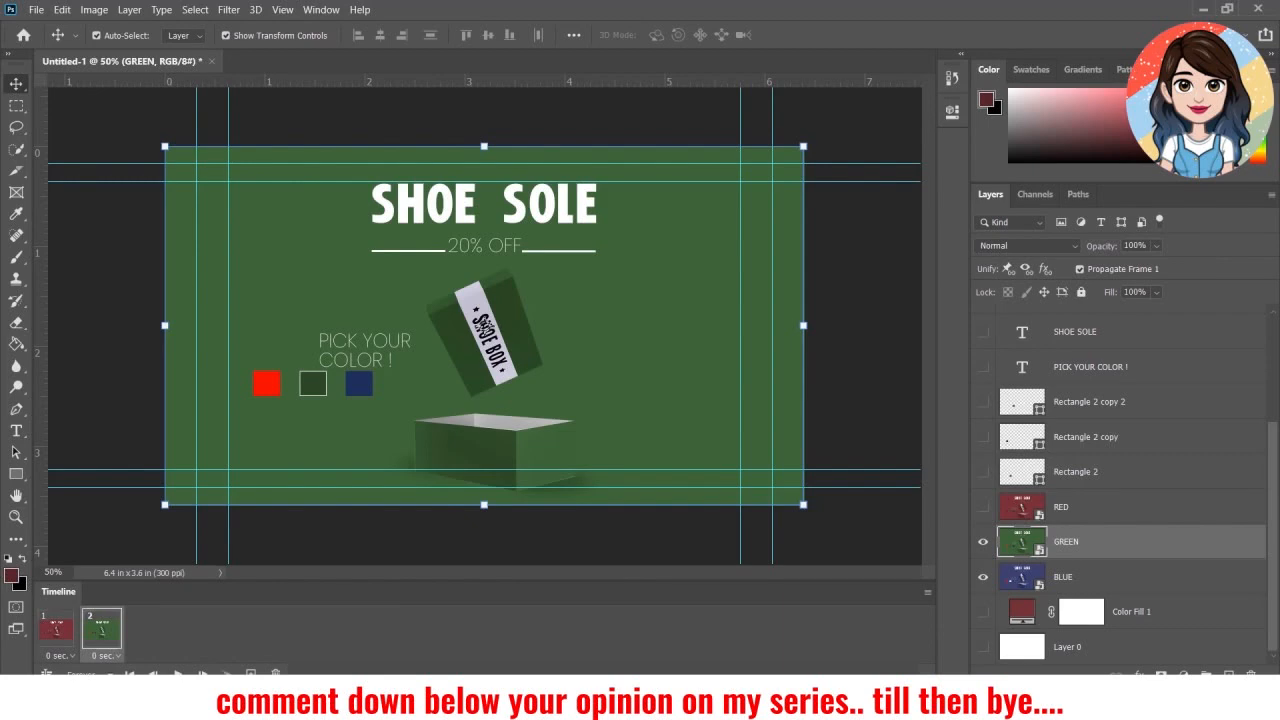
- Add a third animation frame with the GREEN layer hidden to show the blue version, and review all three frames
{"action": "left_click", "coordinate": [251, 671]}
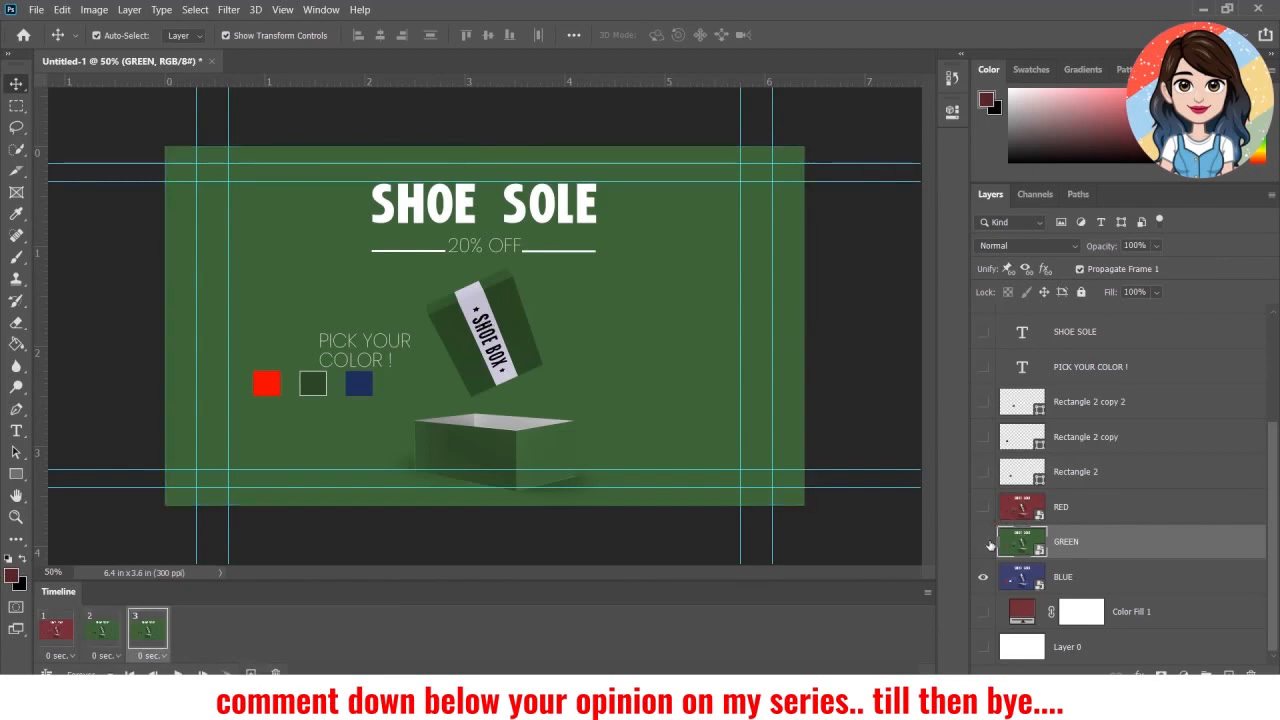
{"action": "left_click", "coordinate": [983, 541]}
{"action": "left_click", "coordinate": [56, 632]}
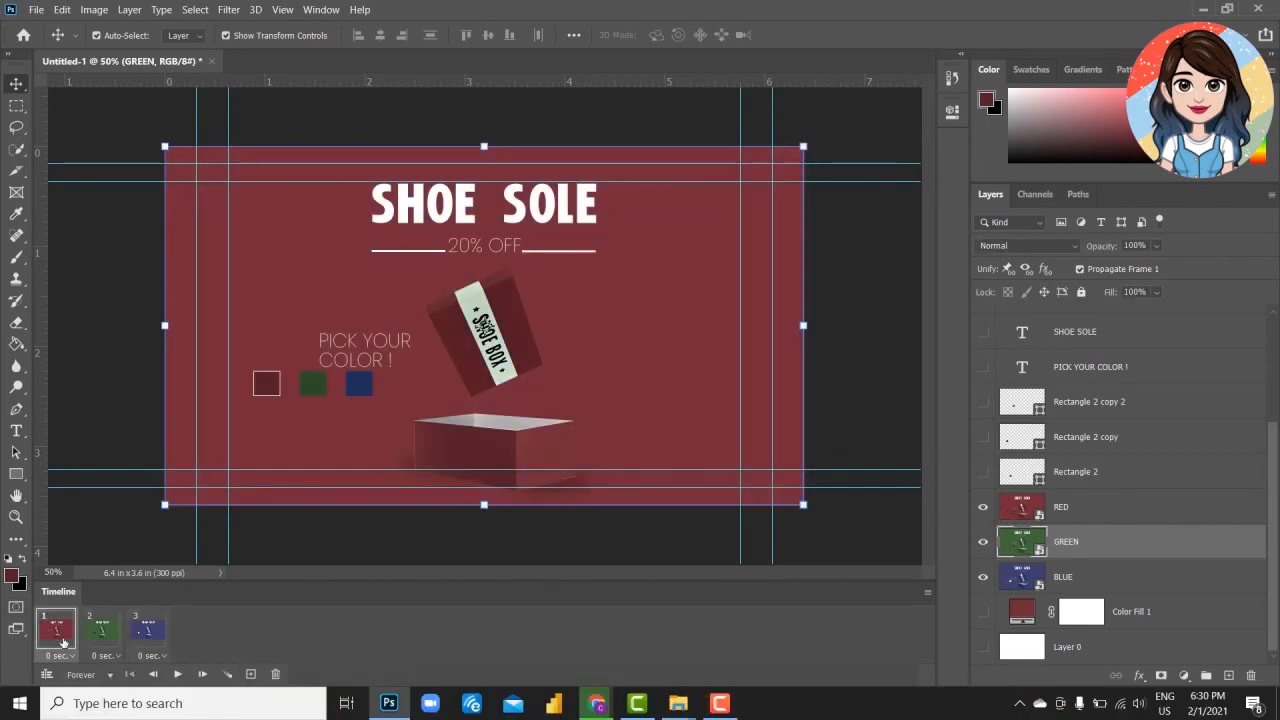
{"action": "left_click", "coordinate": [117, 637]}
{"action": "left_click", "coordinate": [141, 638]}
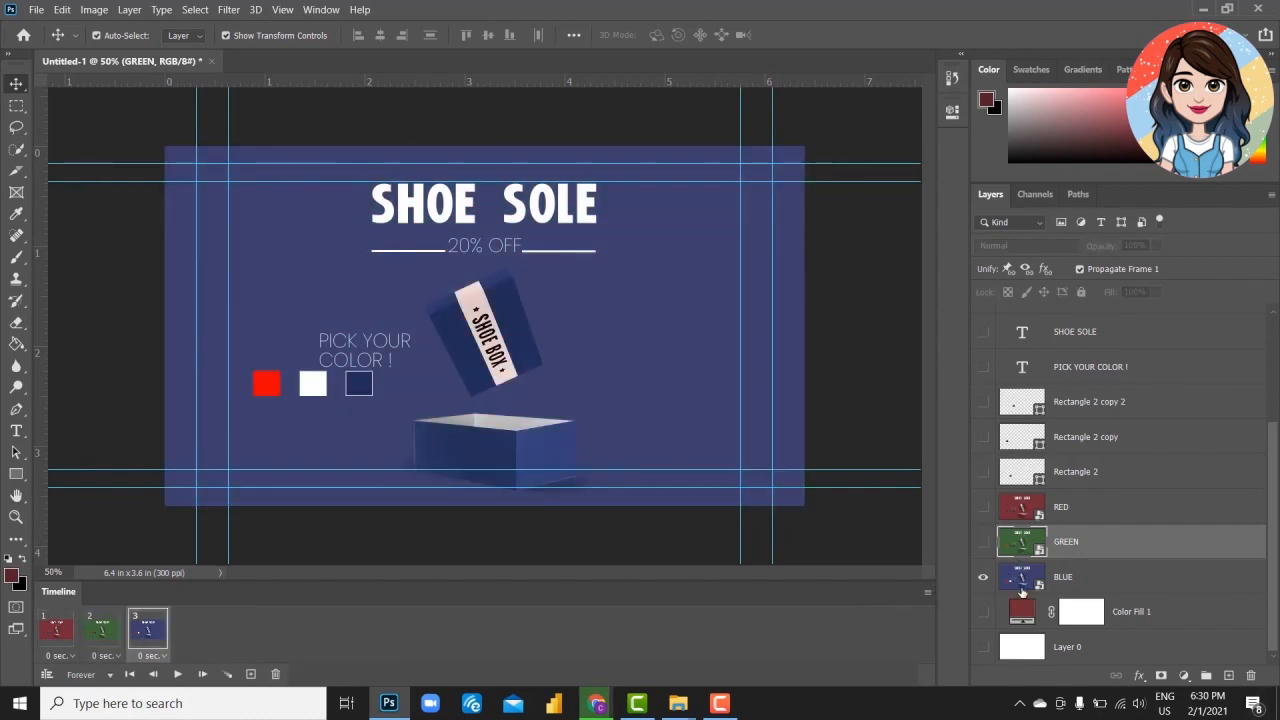
- Show the Rectangle 2 layer in the third frame to cover the white swatch with green, and recheck the frames
{"action": "left_click", "coordinate": [984, 438]}
{"action": "left_click", "coordinate": [984, 438]}
{"action": "left_click", "coordinate": [983, 475]}
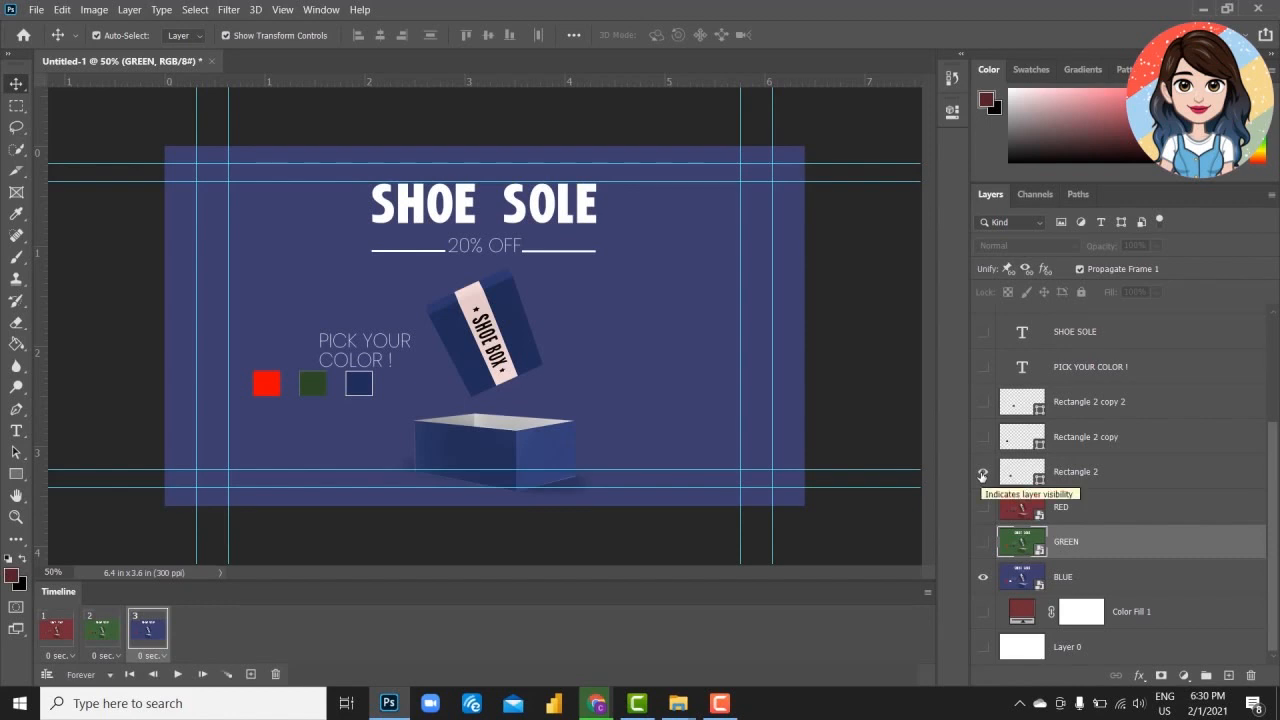
{"action": "left_click", "coordinate": [57, 630]}
{"action": "left_click", "coordinate": [110, 630]}
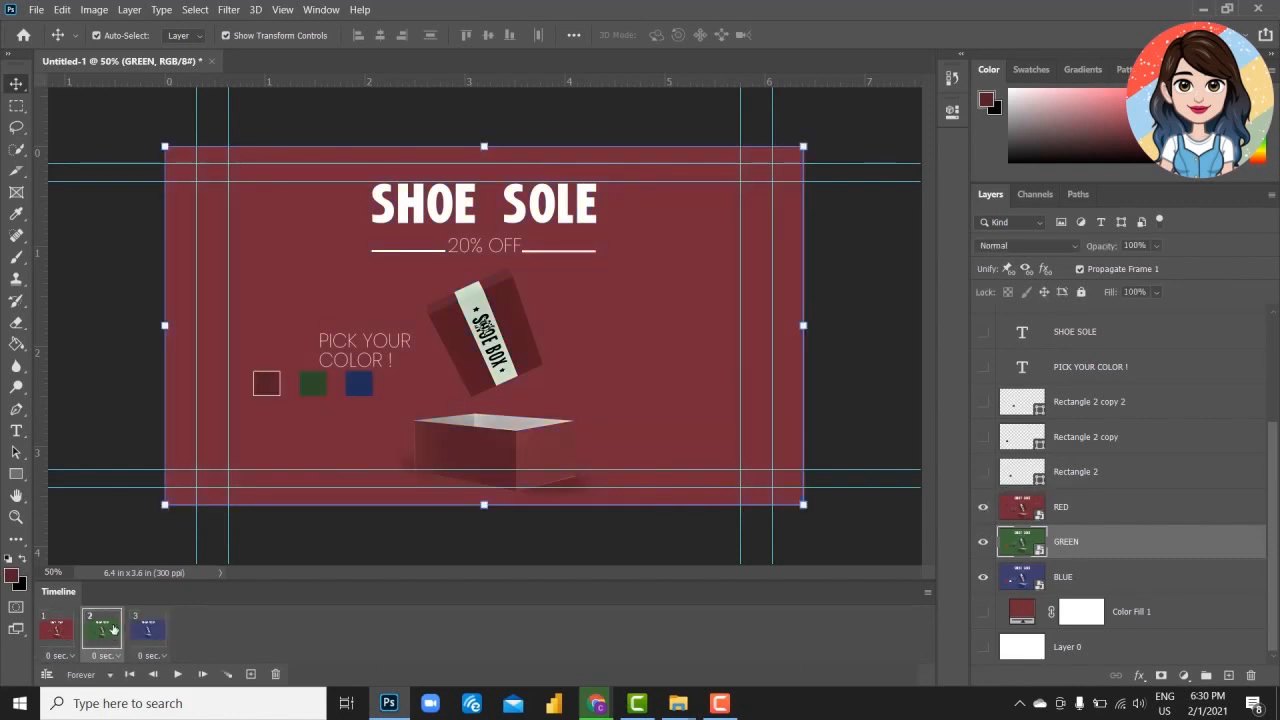
{"action": "left_click", "coordinate": [150, 630]}
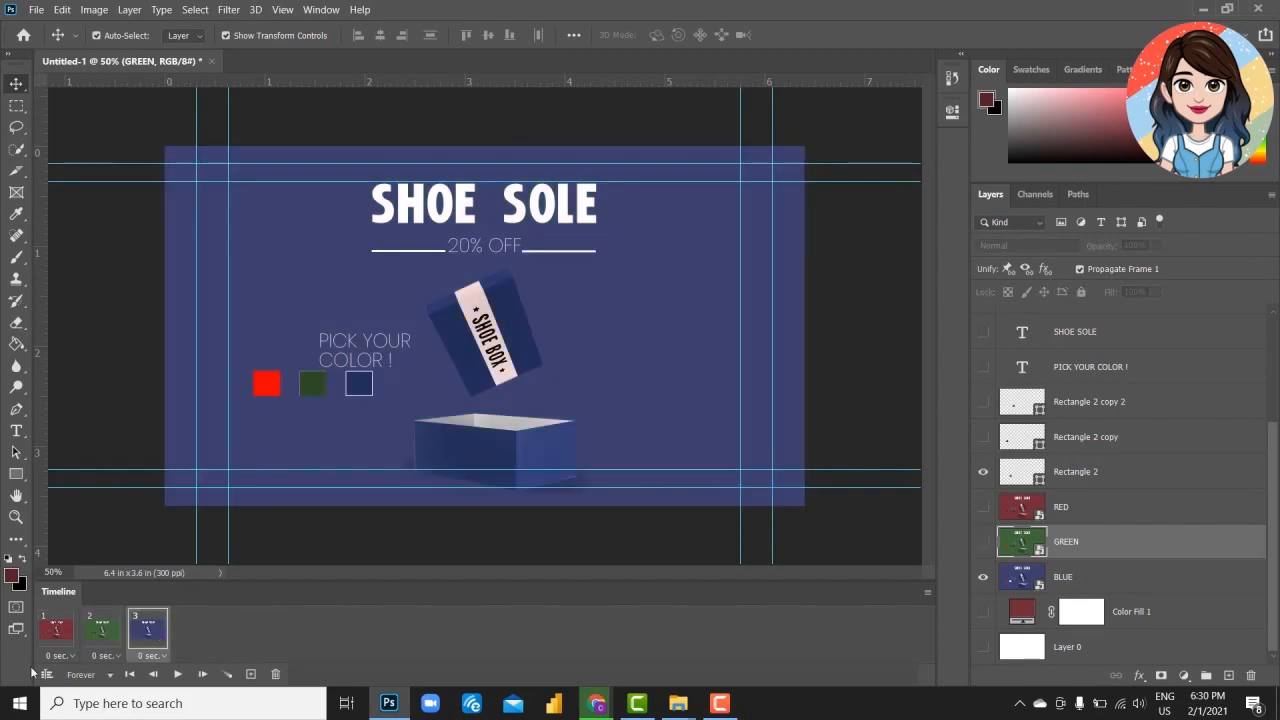
- Set the delay of all three frames to 0.2 seconds and preview the animation
{"action": "left_click", "coordinate": [62, 640]}
{"action": "left_click", "coordinate": [142, 640], "text": "shift"}
{"action": "left_click", "coordinate": [158, 657]}
{"action": "left_click", "coordinate": [179, 524]}
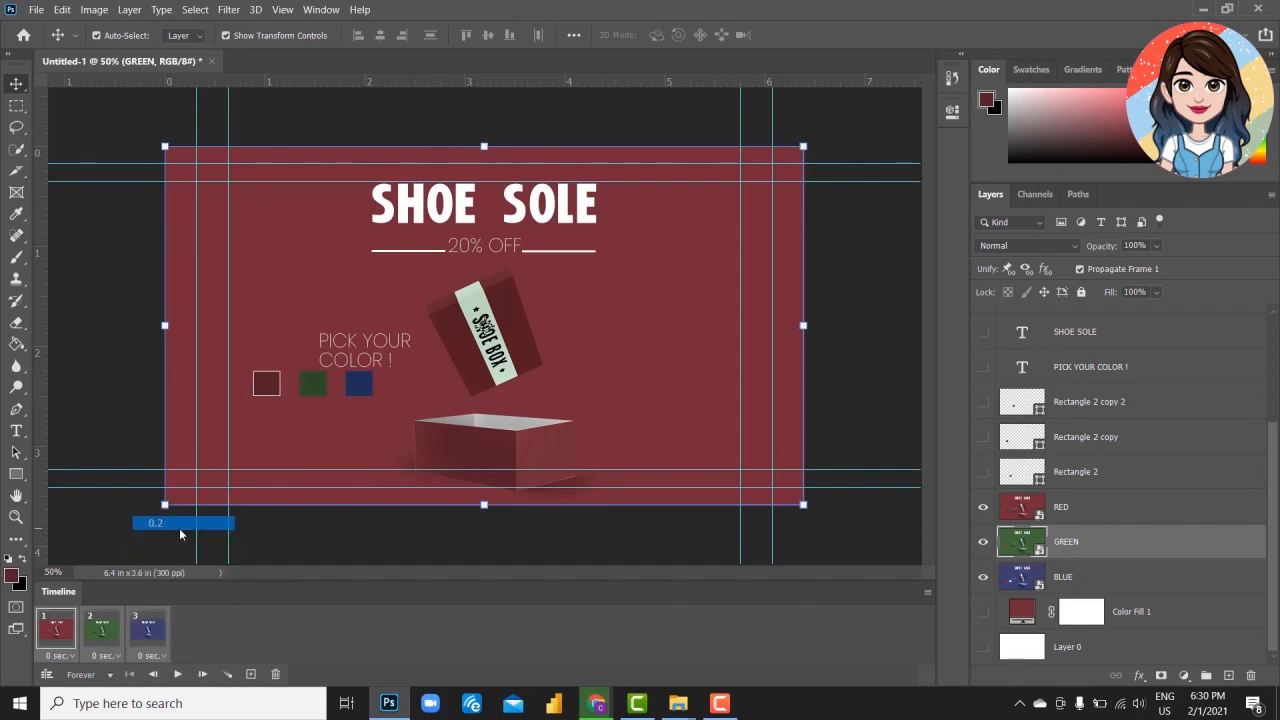
{"action": "left_click", "coordinate": [177, 674]}
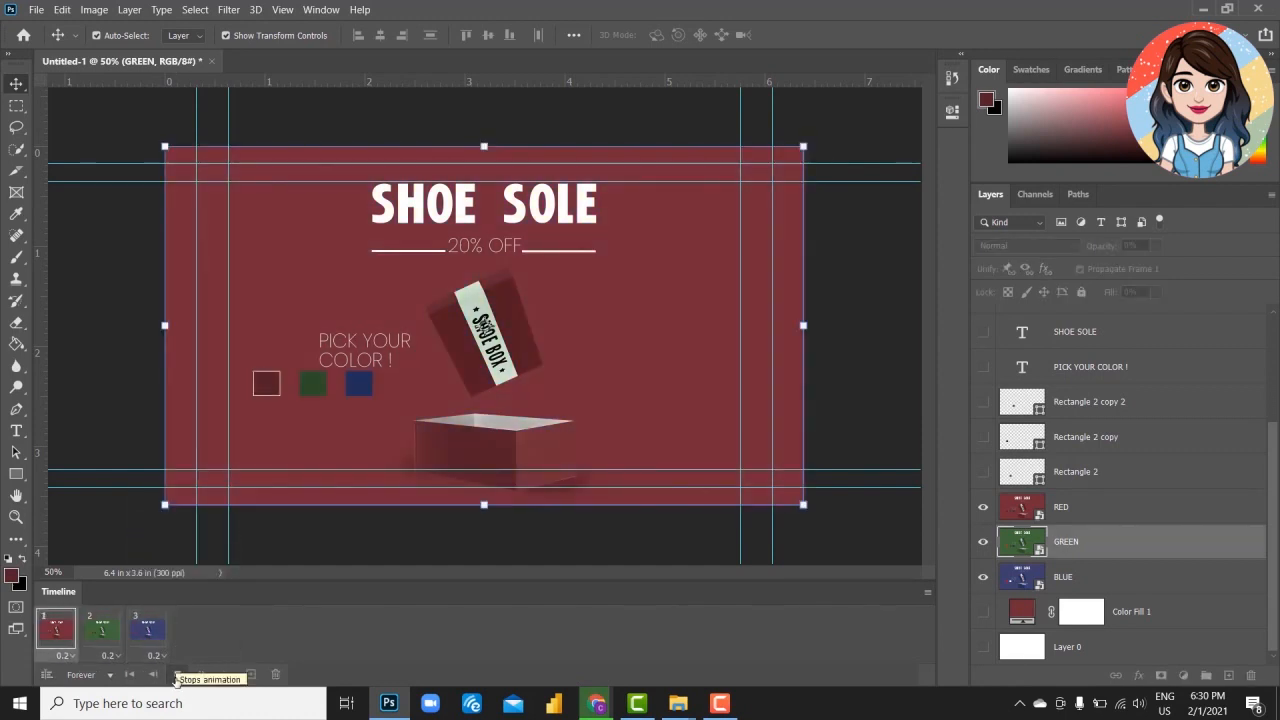
{"action": "left_click", "coordinate": [177, 674]}
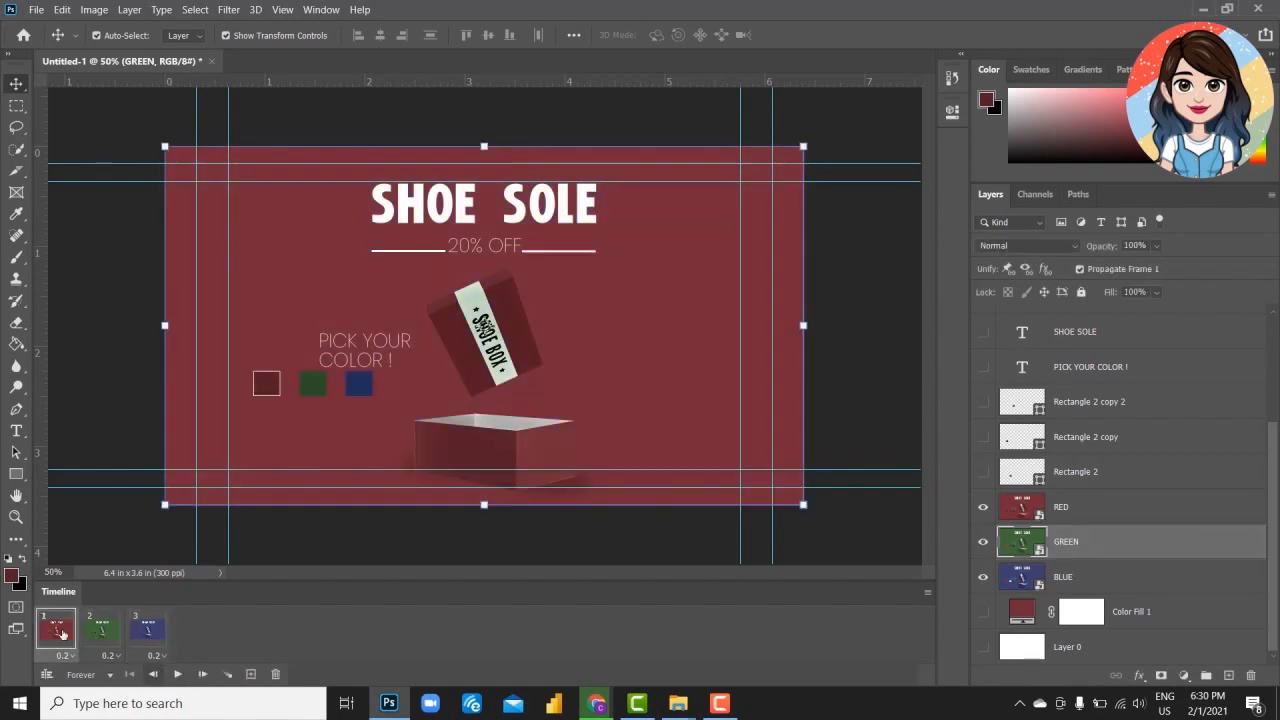
- Set the delay of all three frames to 0.5 seconds and play the animation
{"action": "left_click", "coordinate": [138, 655]}
{"action": "left_click", "coordinate": [193, 540]}
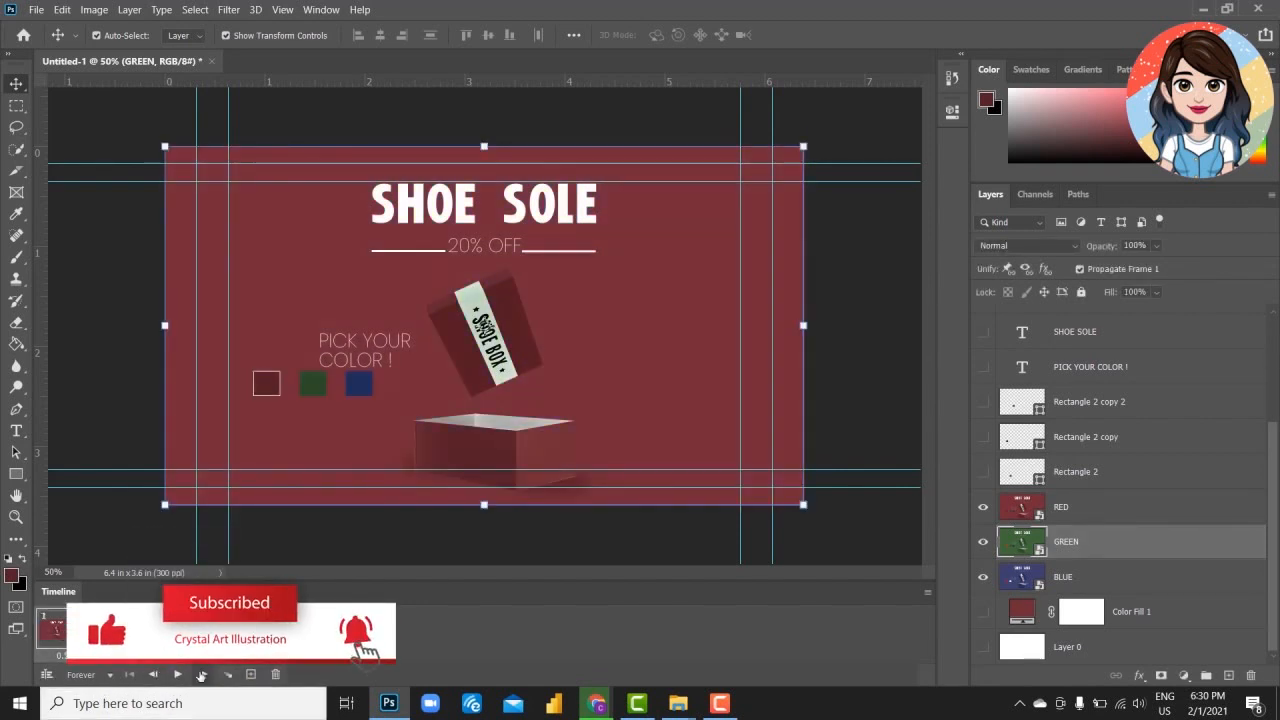
{"action": "left_click", "coordinate": [176, 675]}
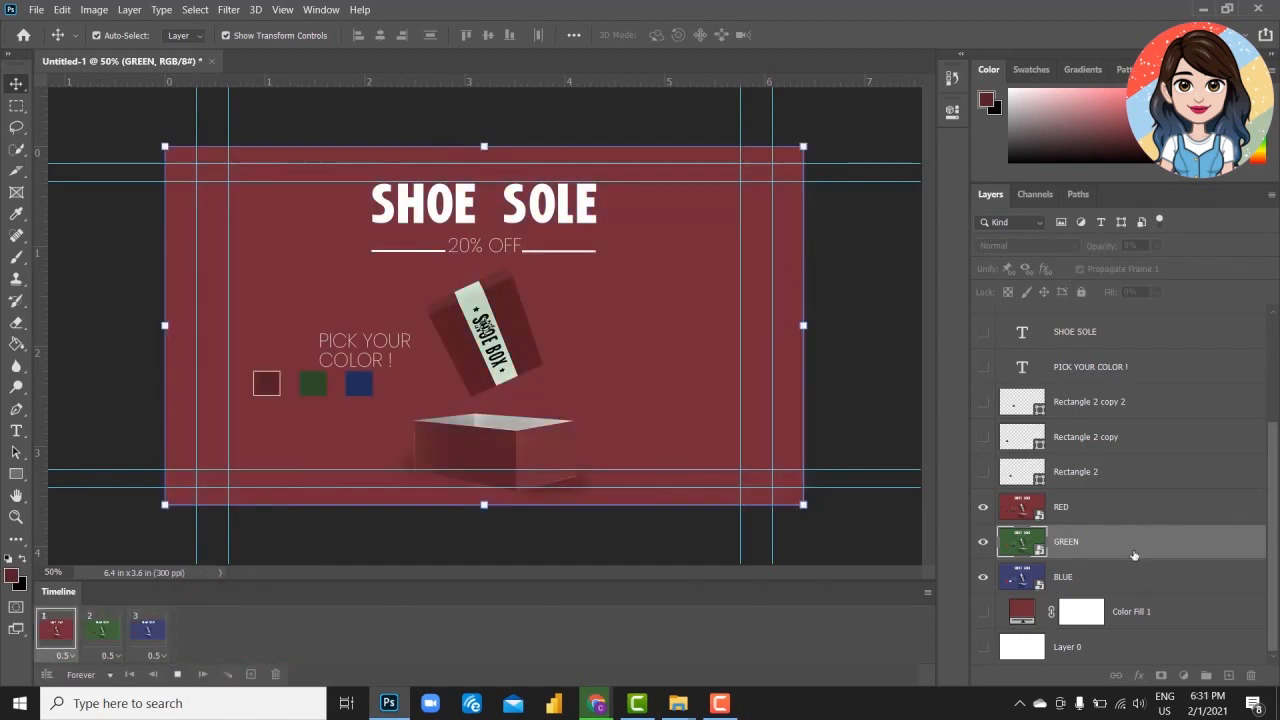
- Bring up the Save for Web export for the animation and check its GIF format and image size settings
{"action": "left_click", "coordinate": [927, 593]}
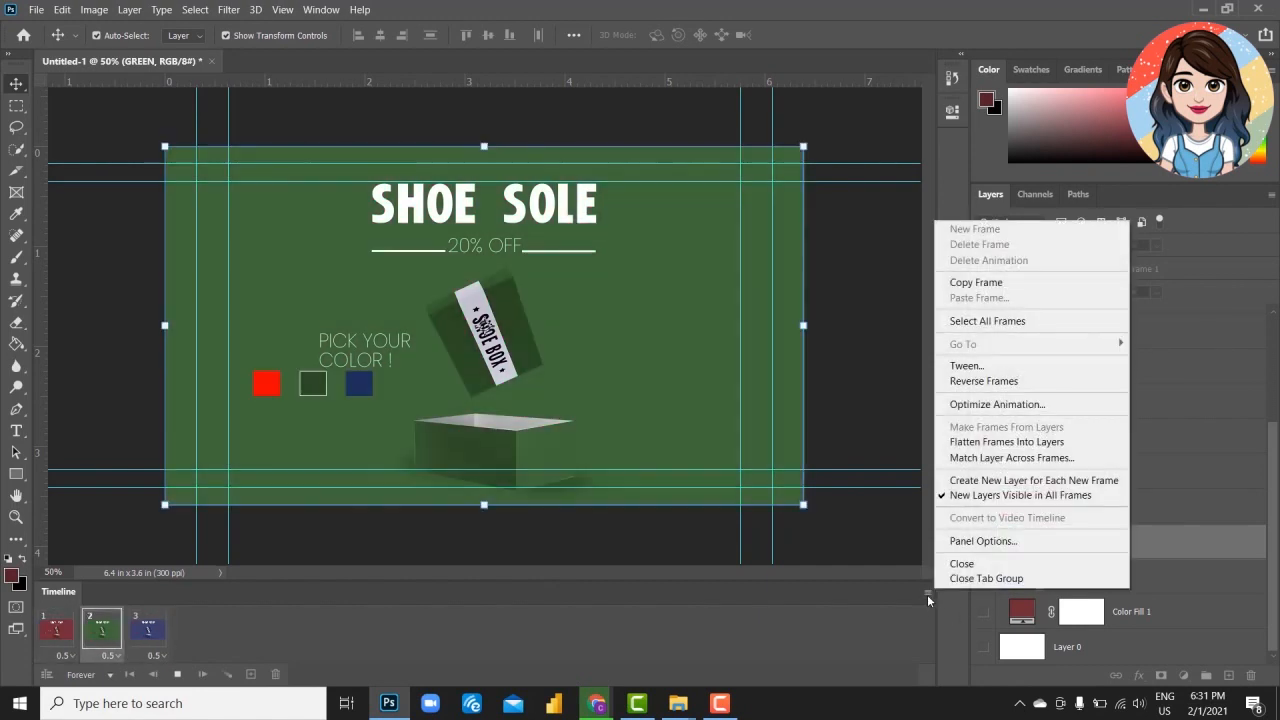
{"action": "left_click", "coordinate": [40, 8]}
{"action": "left_click", "coordinate": [35, 14]}
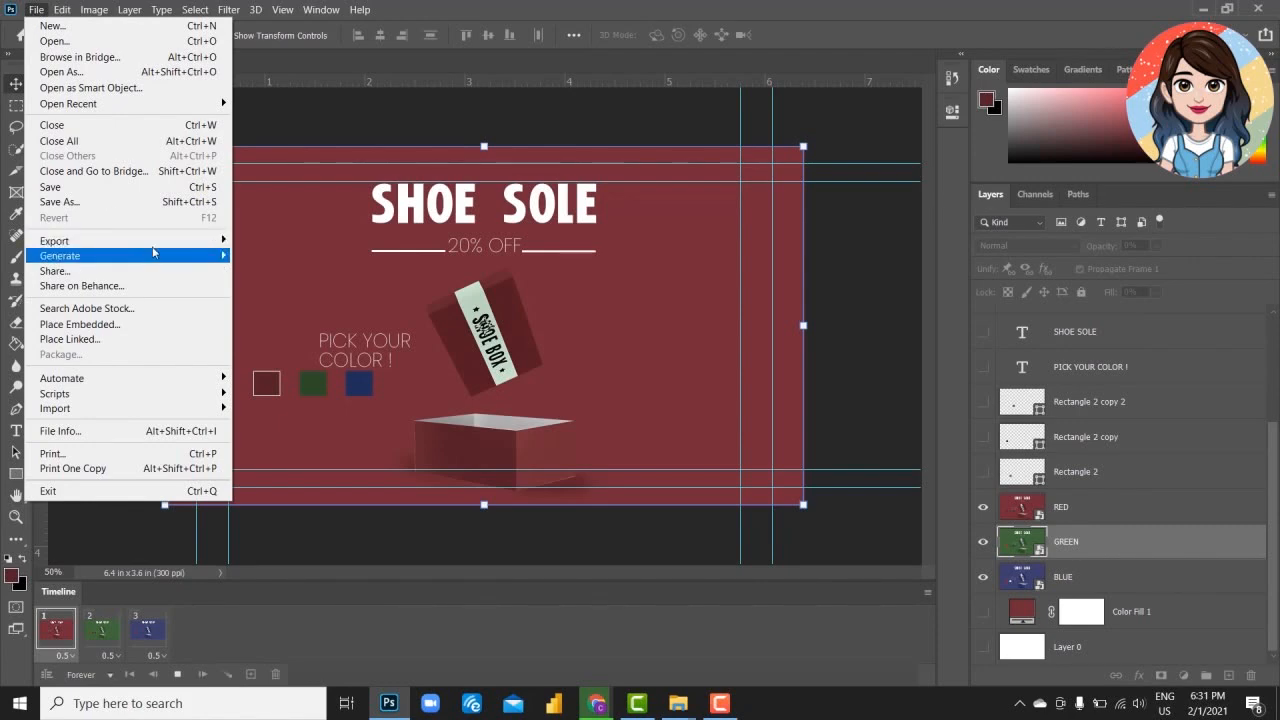
{"action": "mouse_move", "coordinate": [130, 241]}
{"action": "left_click", "coordinate": [325, 301]}
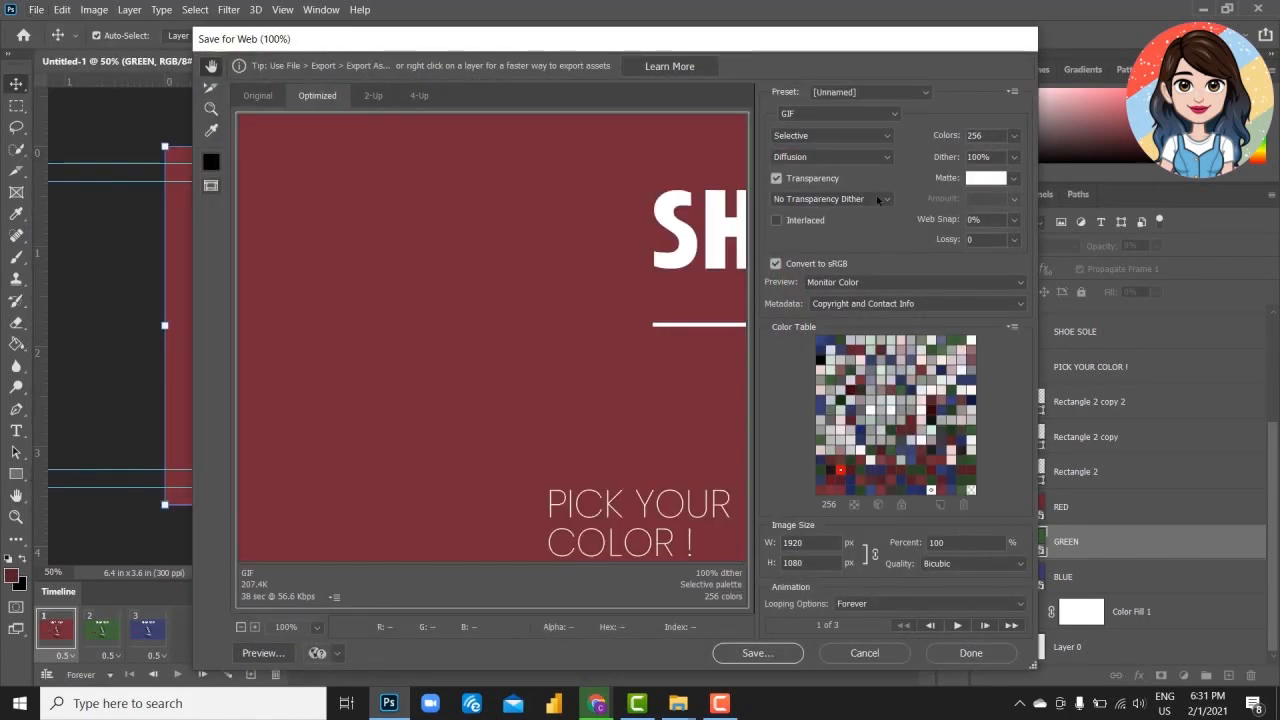
{"action": "left_click", "coordinate": [871, 115]}
{"action": "left_click", "coordinate": [871, 115]}
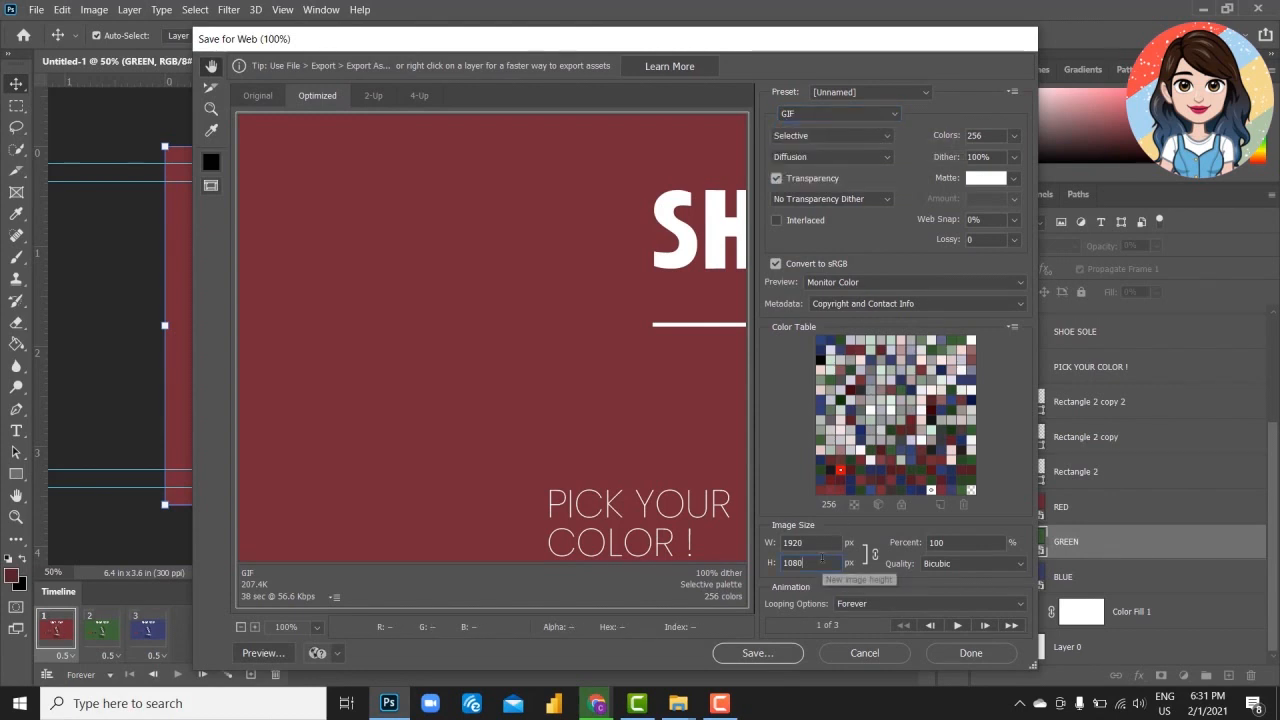
{"action": "left_click", "coordinate": [983, 541]}
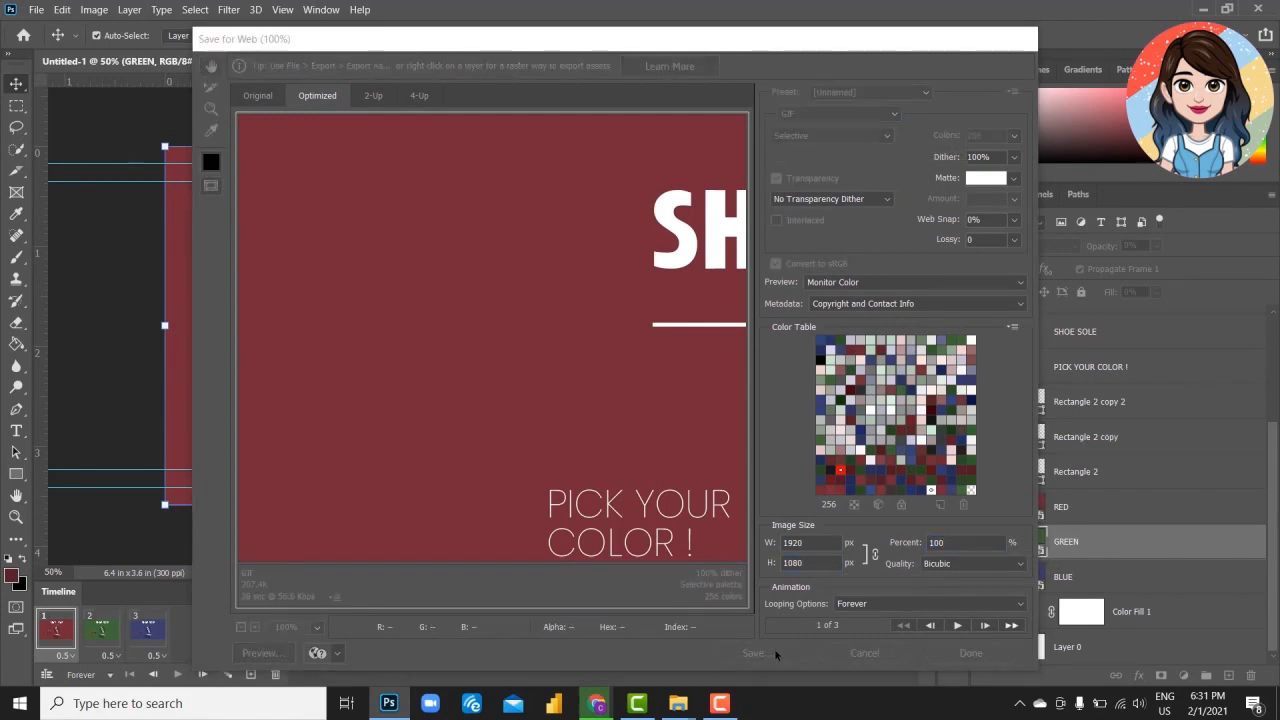
- Save the optimized animated GIF to the Desktop under the file name S9
{"action": "left_click", "coordinate": [774, 650]}
{"action": "type", "text": "SS"}
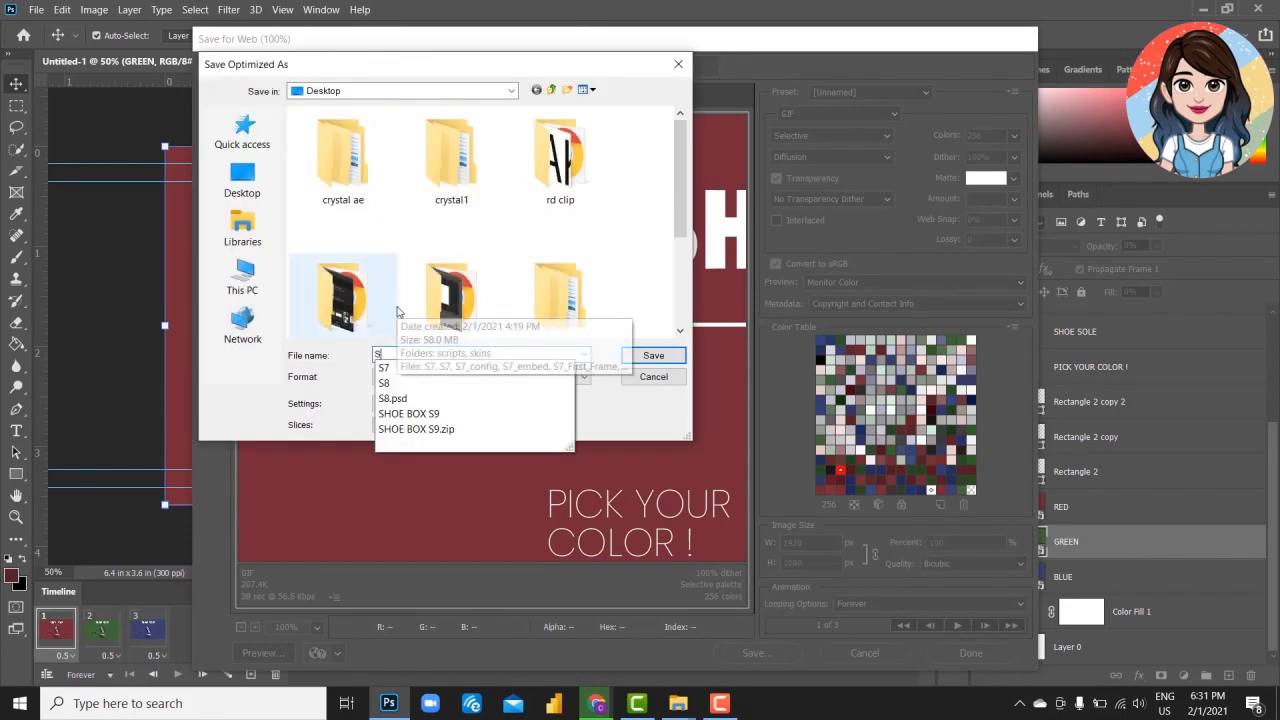
{"action": "left_click", "coordinate": [648, 357]}
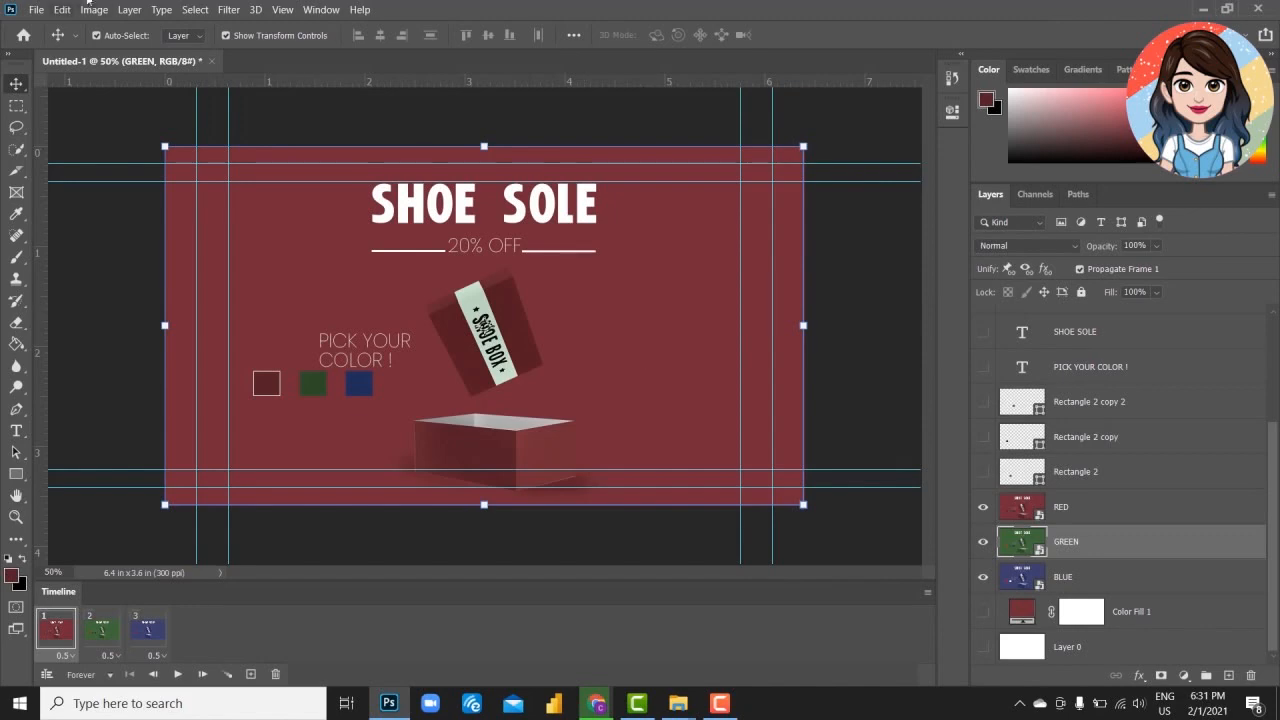
- Save the layered document on the computer as a Photoshop file named S91 in the Desktop folder
{"action": "left_click", "coordinate": [35, 9]}
{"action": "left_click", "coordinate": [45, 183]}
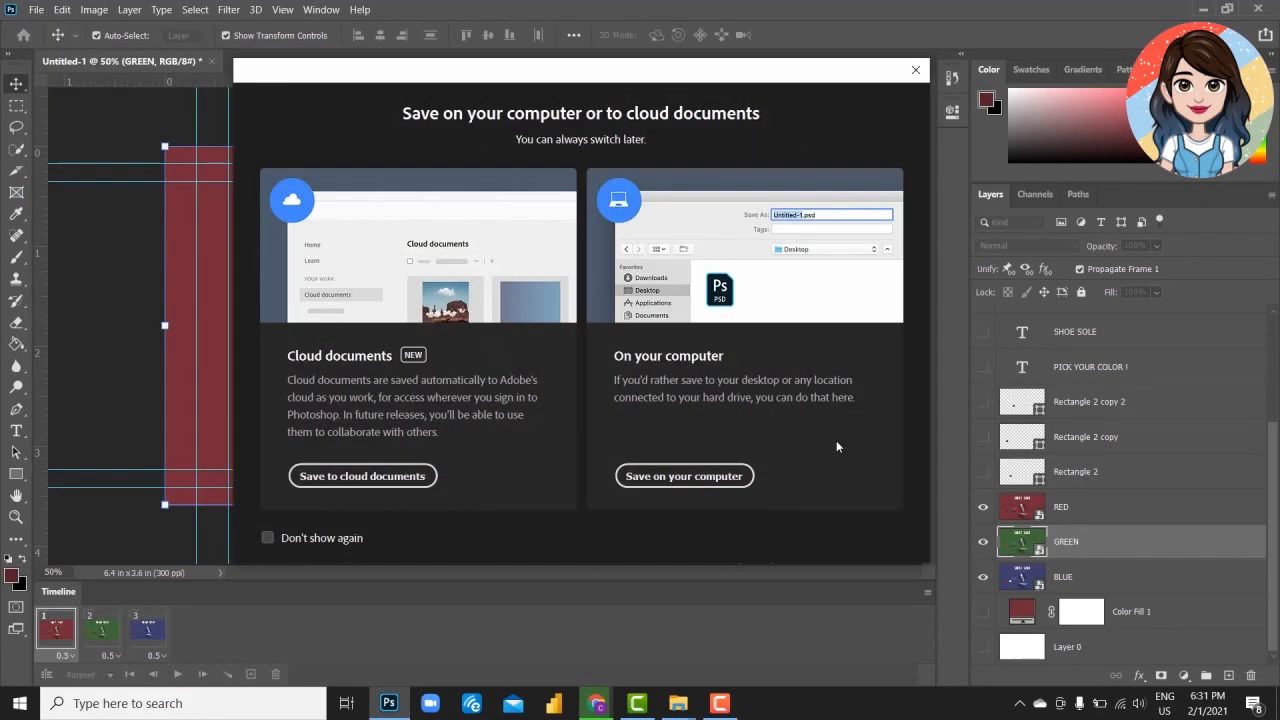
{"action": "left_click", "coordinate": [715, 477]}
{"action": "type", "text": "S8"}
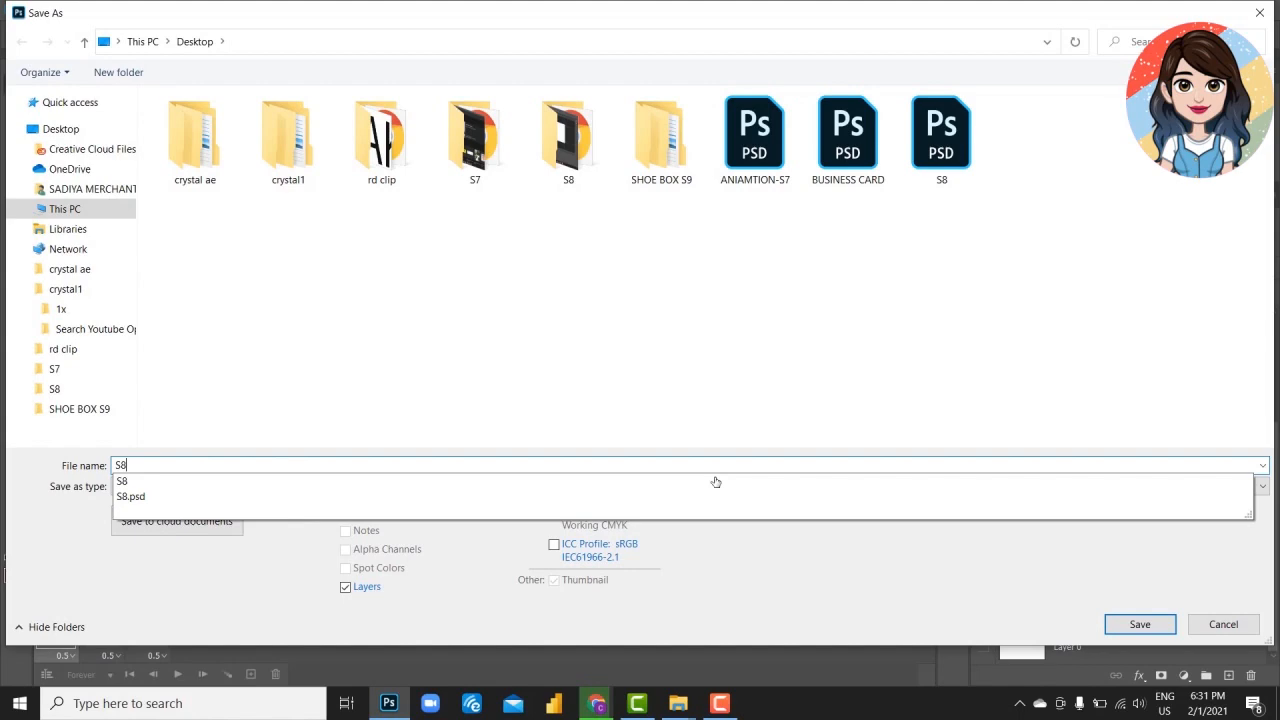
{"action": "key", "text": "BackSpace"}
{"action": "type", "text": "9"}
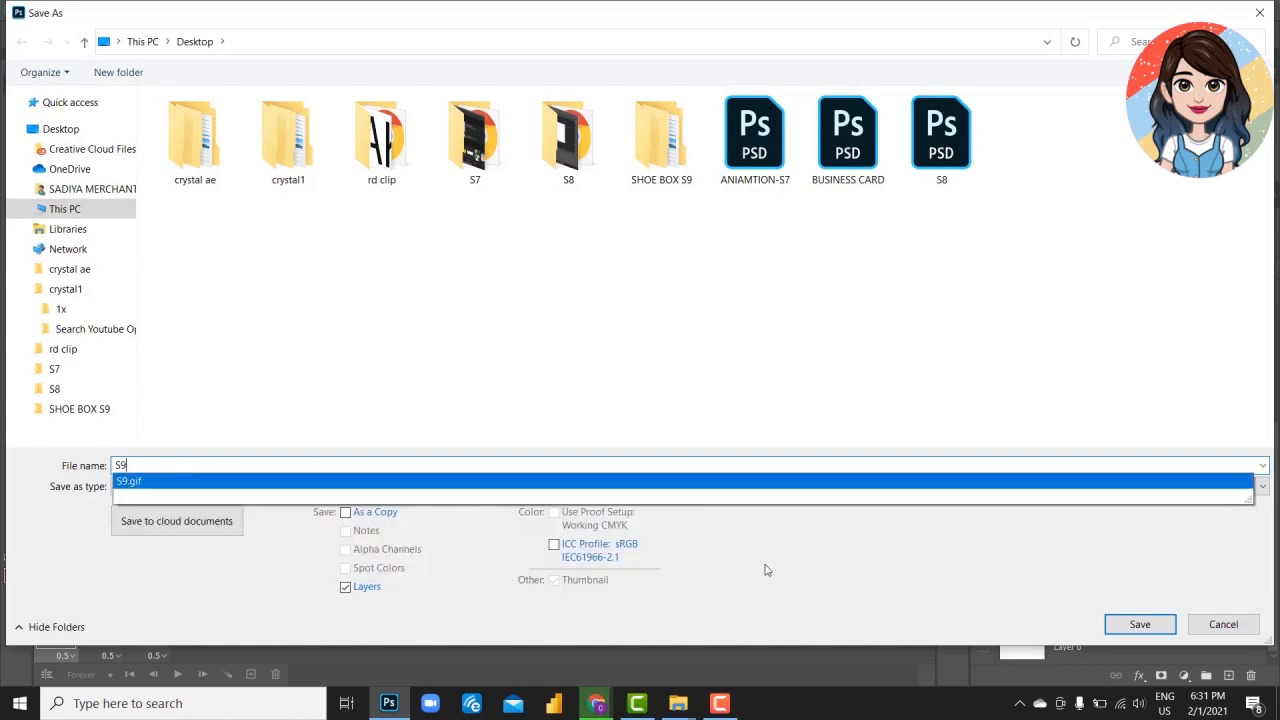
{"action": "type", "text": "1"}
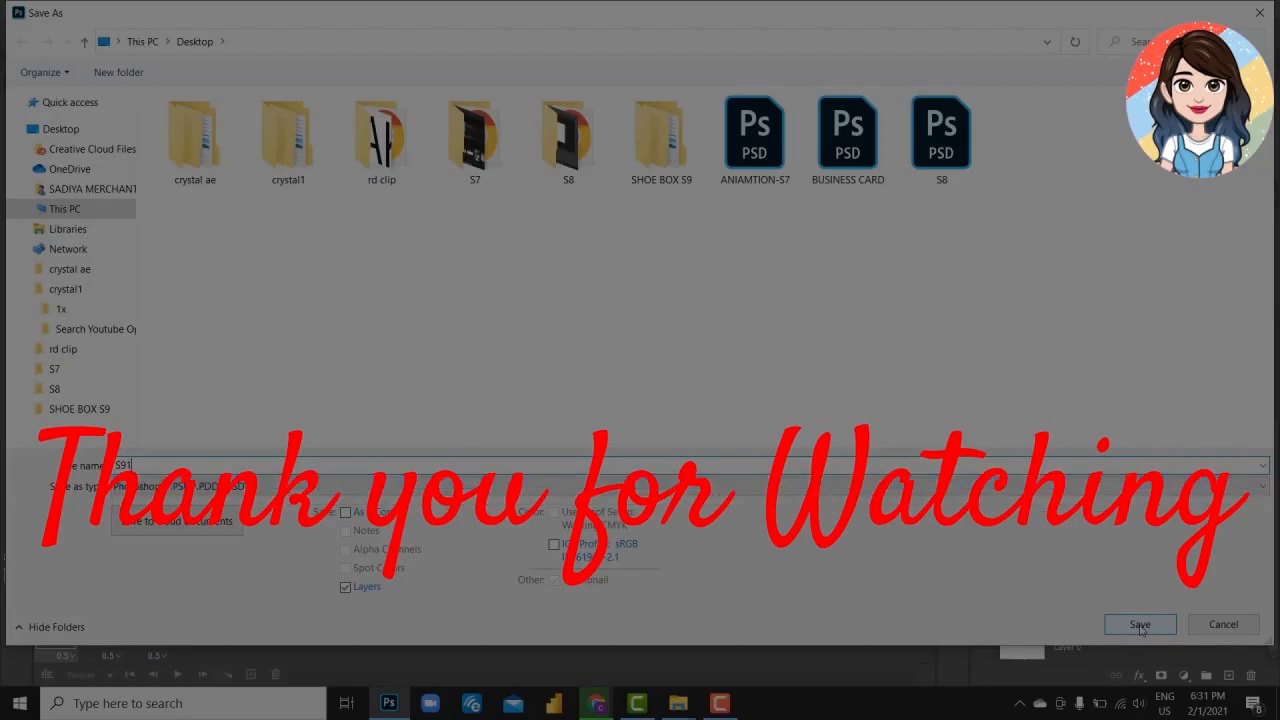
{"action": "left_click", "coordinate": [1140, 626]}
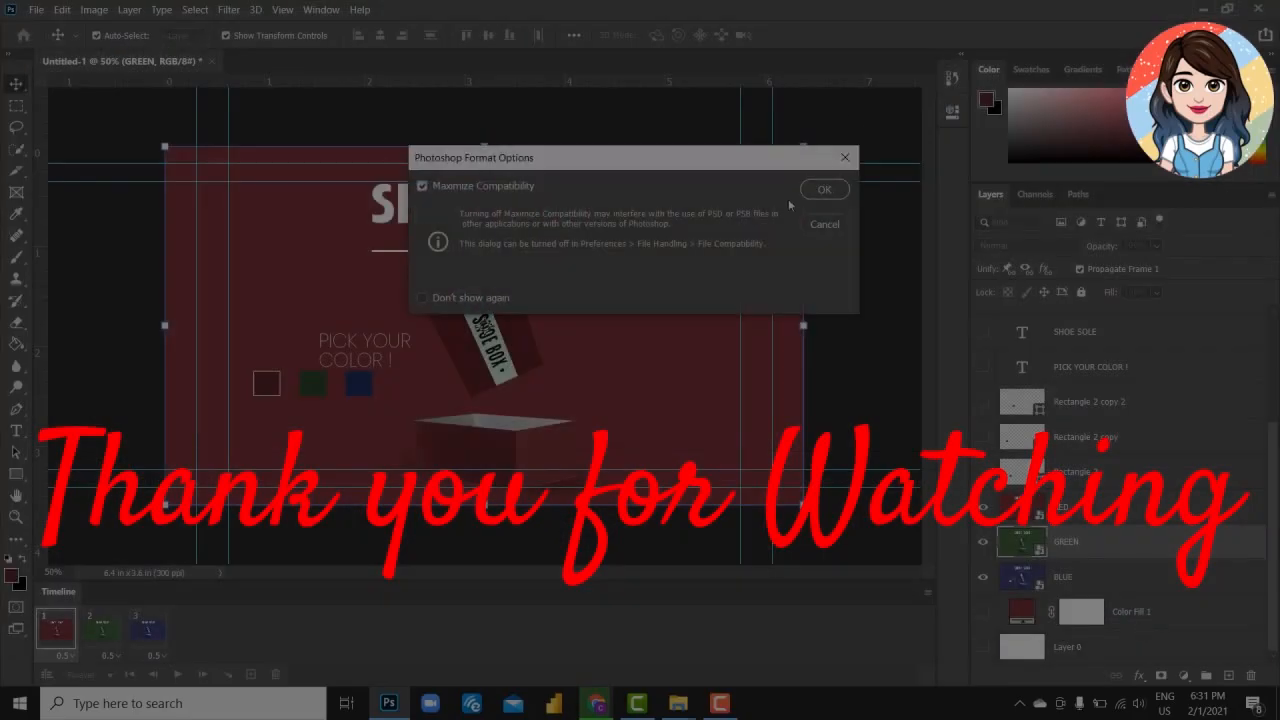